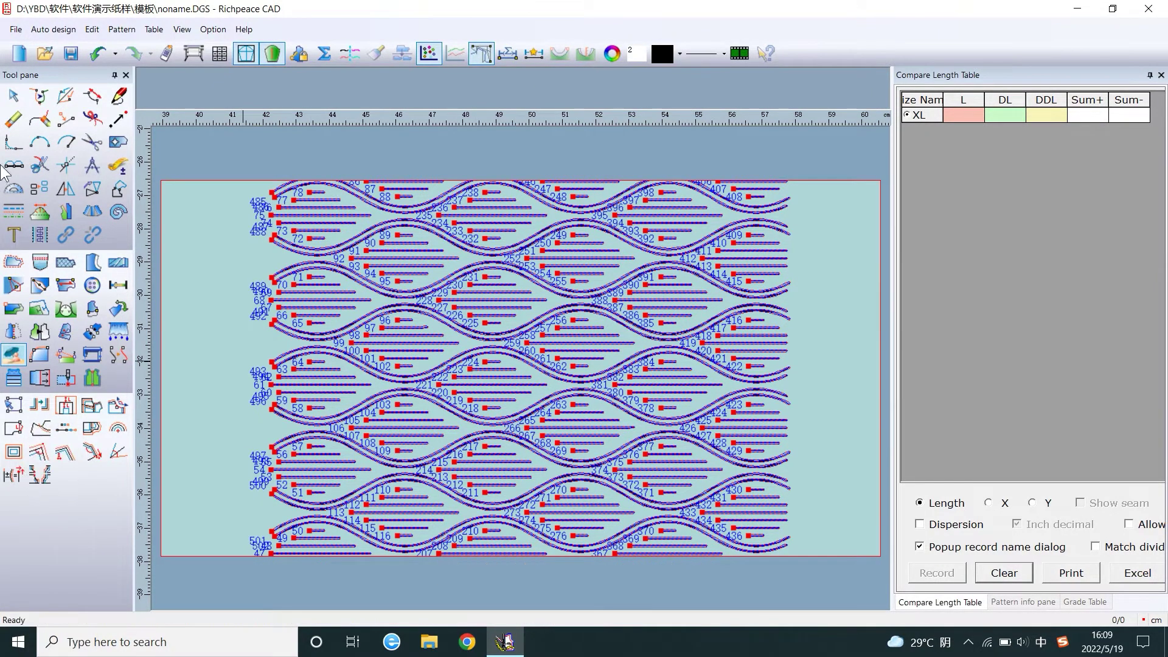
Step: Draw a horizontal line 30 cm long in the empty work area
{"action": "left_click", "coordinate": [13, 120]}
{"action": "left_click", "coordinate": [566, 304]}
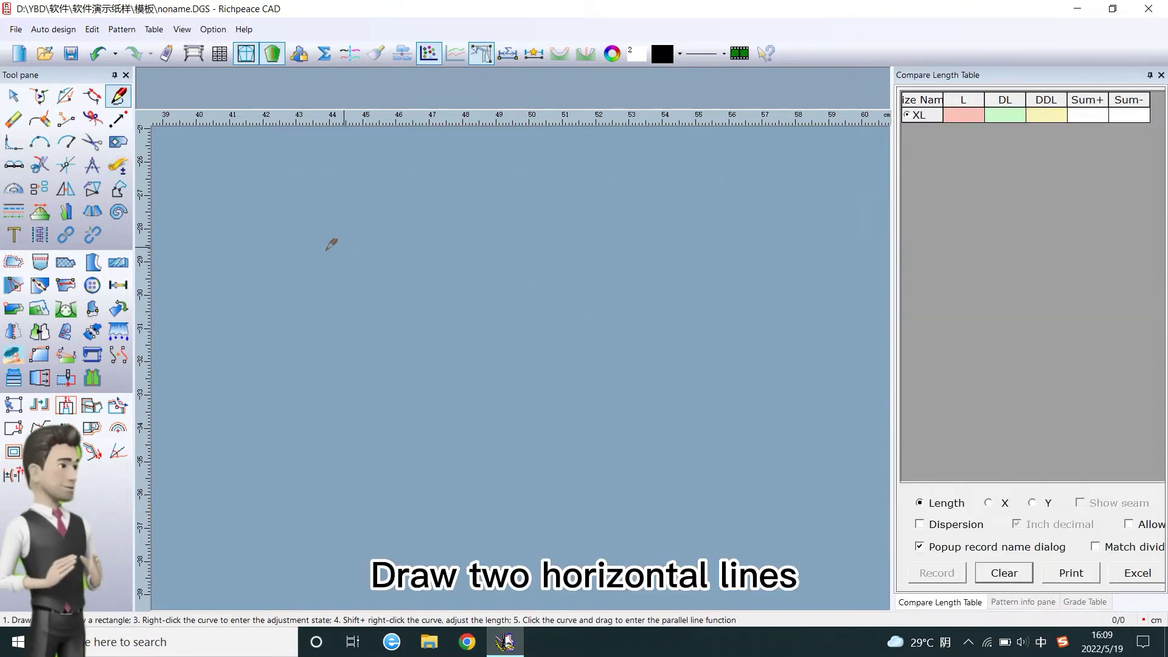
{"action": "left_click", "coordinate": [317, 249]}
{"action": "right_click", "coordinate": [691, 235]}
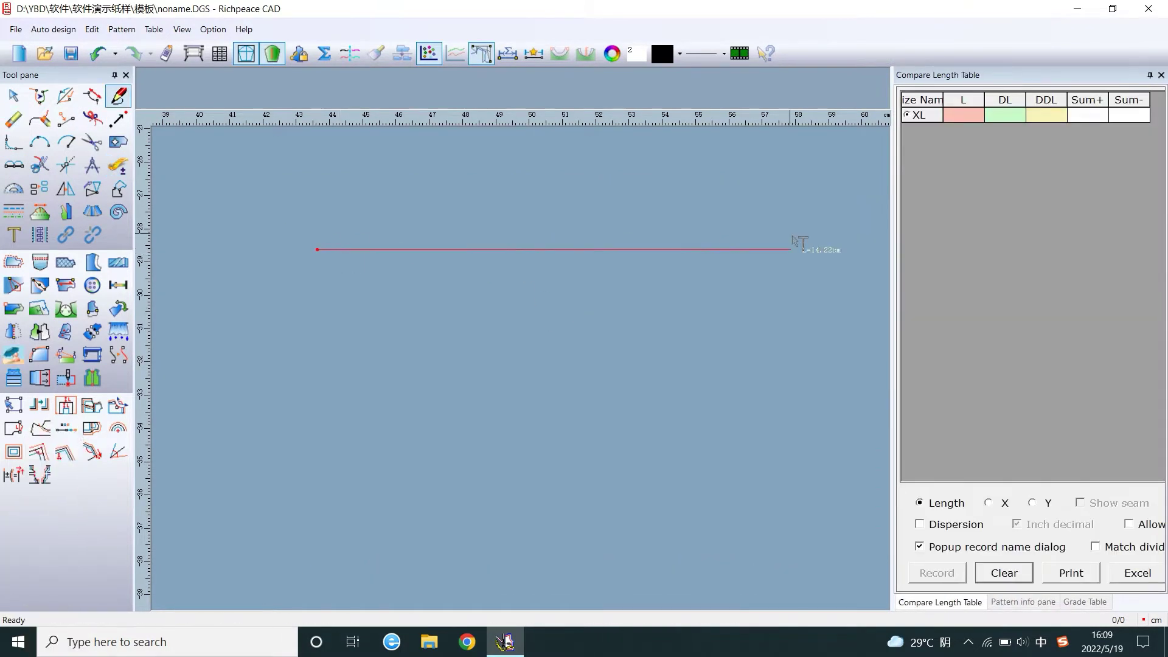
{"action": "type", "text": "30"}
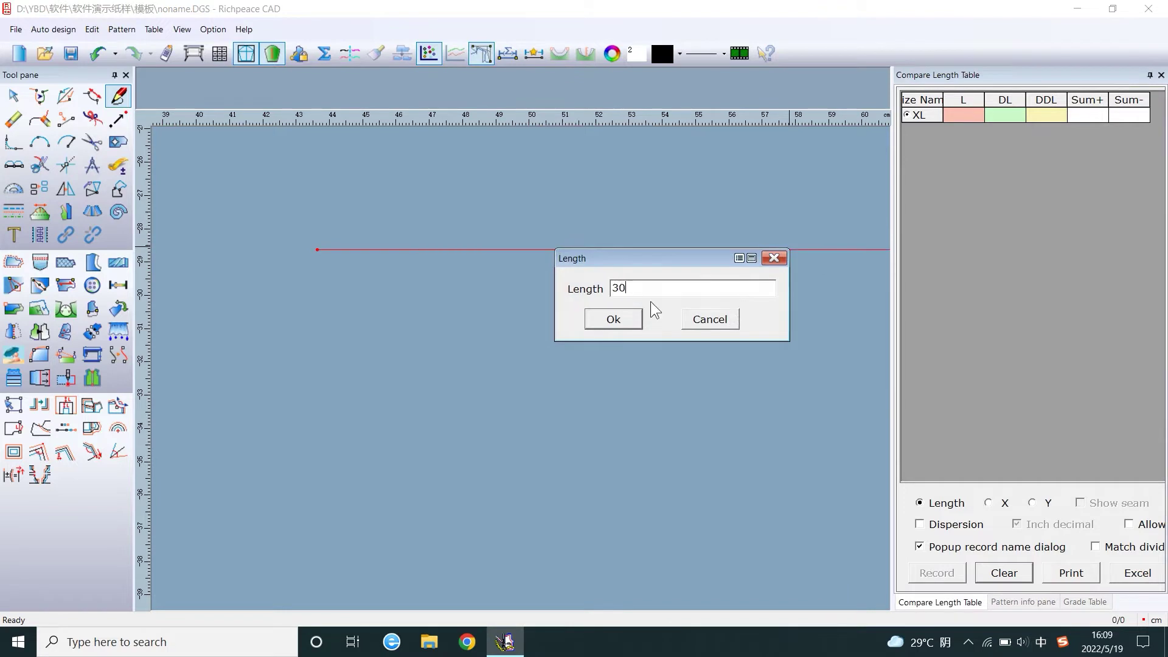
{"action": "left_click", "coordinate": [619, 319]}
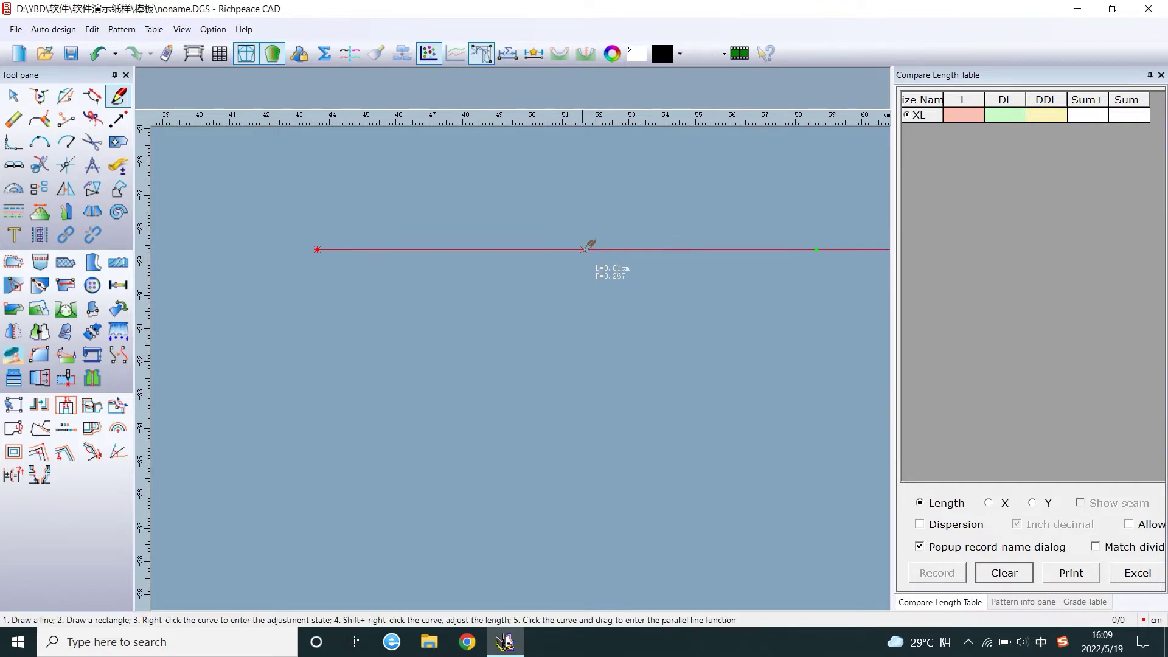
Step: Add one parallel line 1.54 cm below the horizontal line
{"action": "left_click_drag", "start_coordinate": [587, 249], "coordinate": [577, 322]}
{"action": "left_click", "coordinate": [571, 305]}
{"action": "type", "text": "30"}
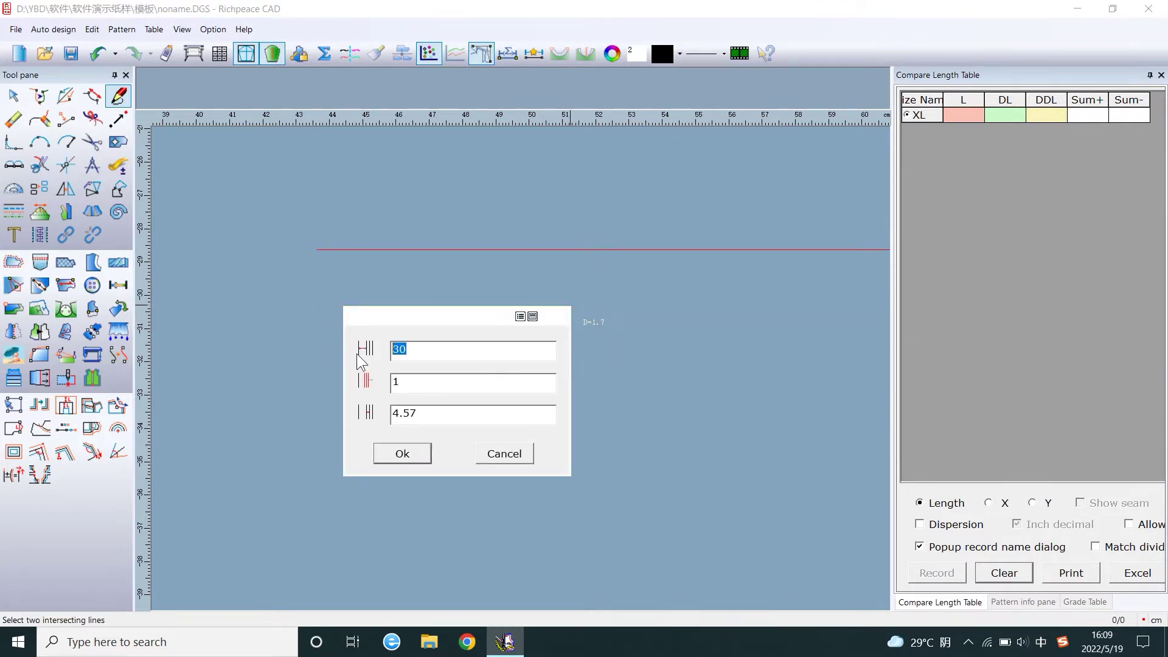
{"action": "type", "text": "1.54"}
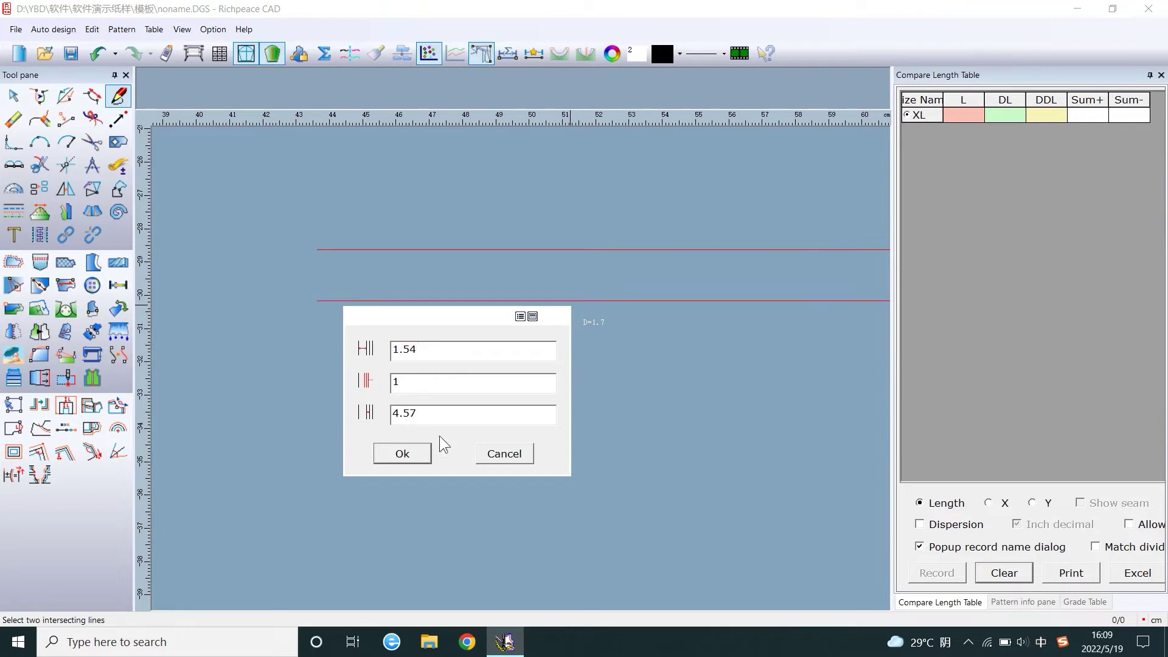
{"action": "left_click", "coordinate": [403, 453]}
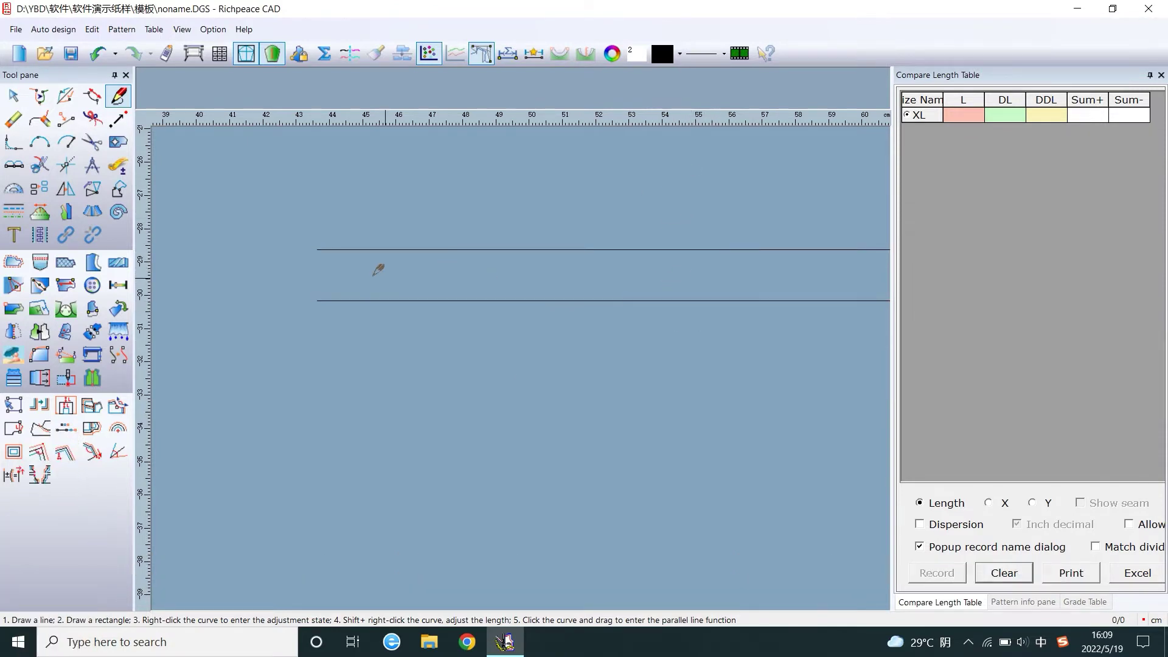
Step: Join the left ends of the two horizontal lines with a vertical line and add a parallel 2.285 cm to its right
{"action": "left_click", "coordinate": [317, 250]}
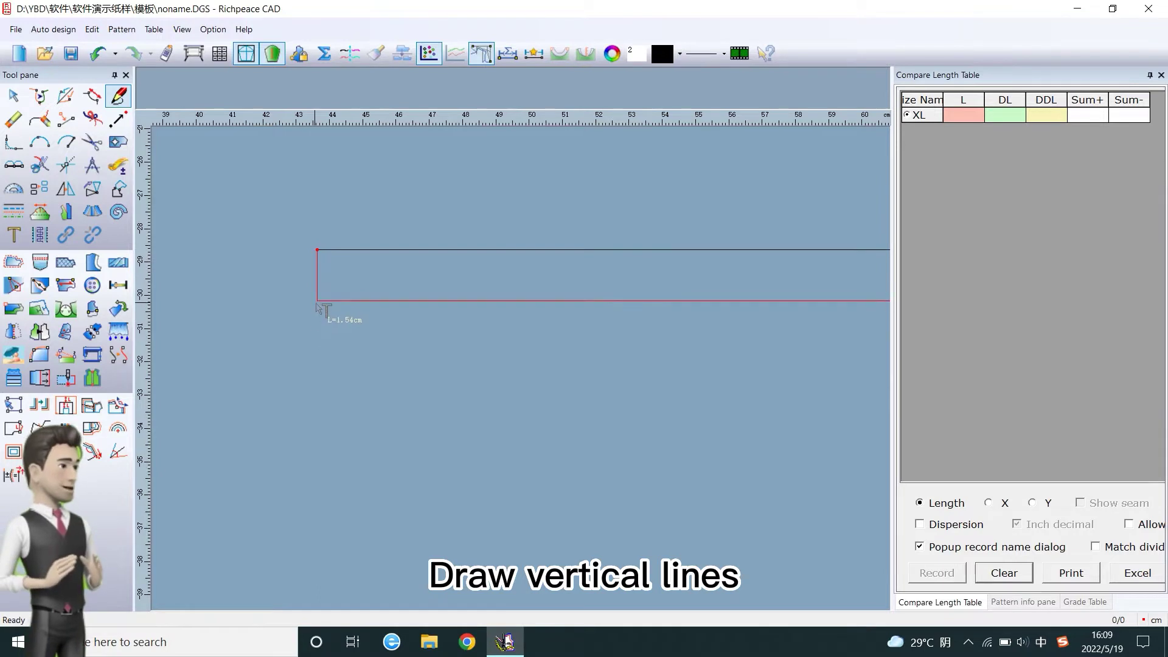
{"action": "left_click", "coordinate": [317, 300]}
{"action": "left_click_drag", "start_coordinate": [318, 263], "coordinate": [367, 262]}
{"action": "type", "text": "2.285"}
{"action": "left_click", "coordinate": [414, 428]}
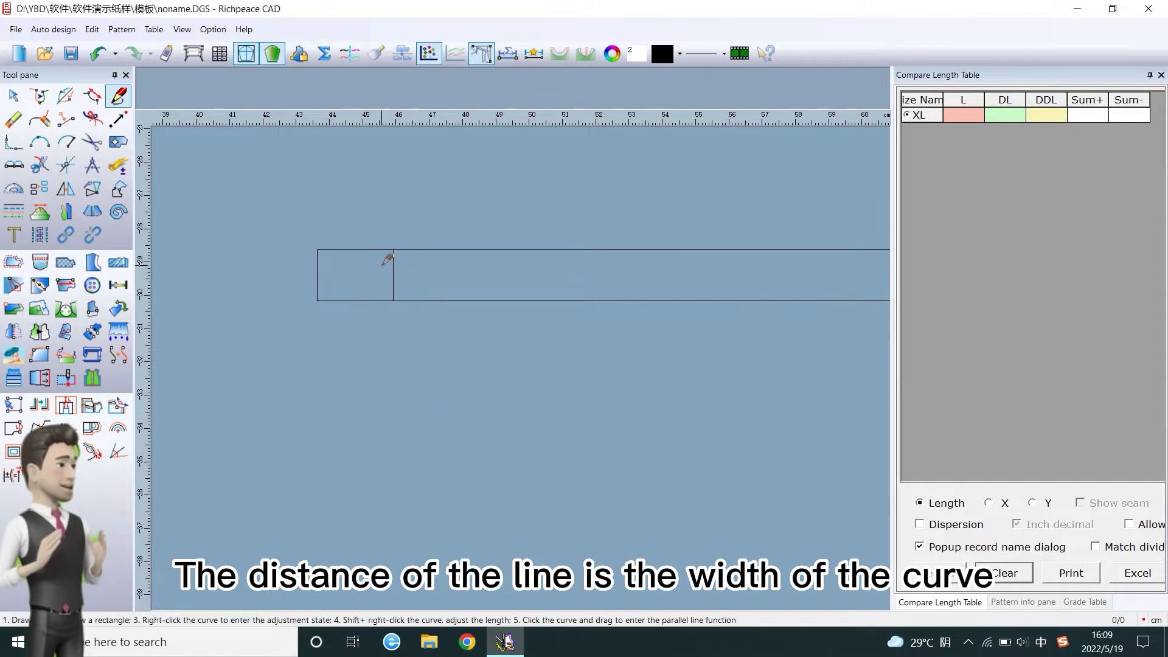
Step: Create 6 parallel copies of the second vertical line to its right, spaced 4.57 cm apart
{"action": "left_click_drag", "start_coordinate": [392, 254], "coordinate": [510, 280]}
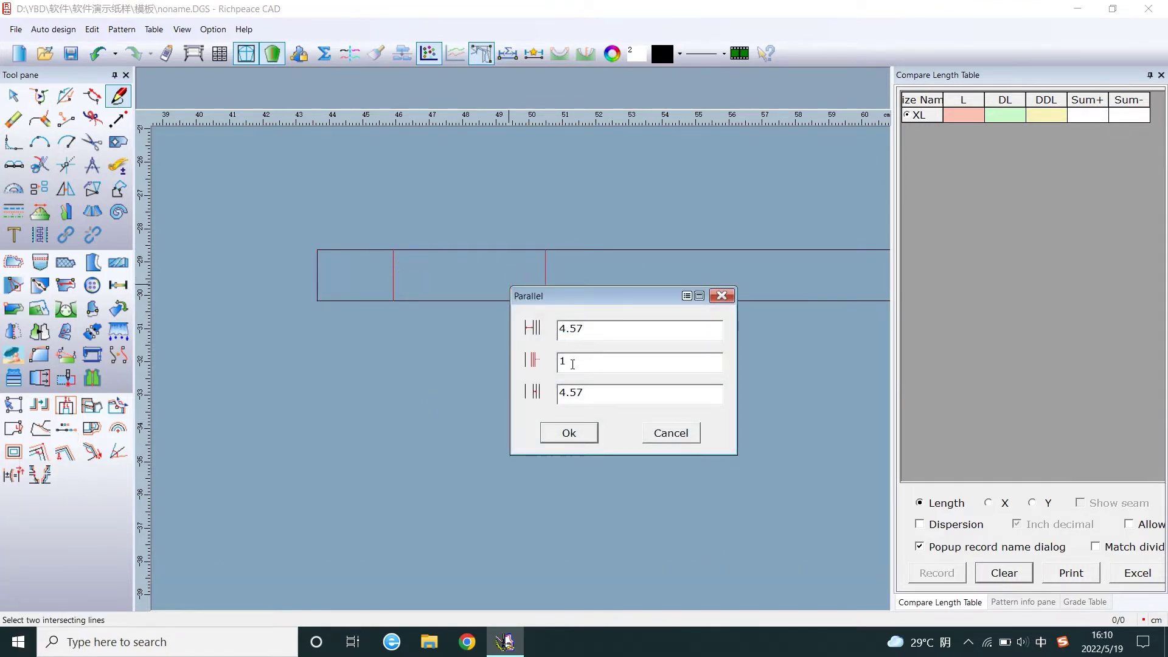
{"action": "left_click", "coordinate": [579, 436]}
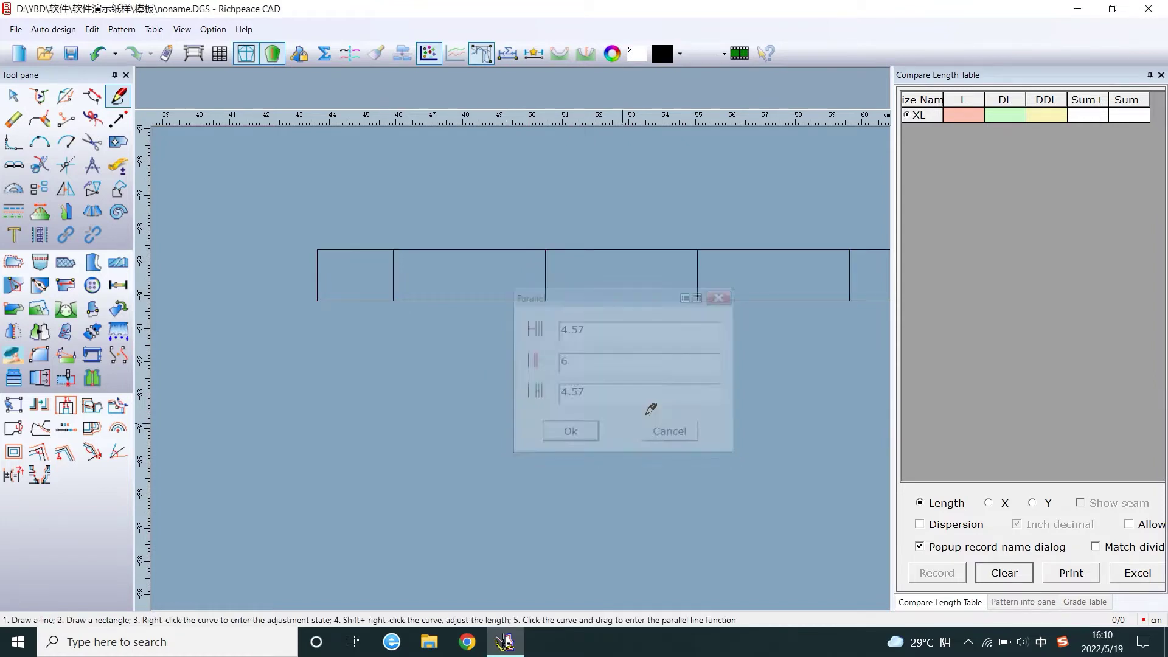
Step: Draw a wave curve from the left edge's midpoint through alternating lower and upper intersections, ending offset -2.285, 0 from the last vertical's midpoint
{"action": "scroll", "coordinate": [583, 374], "scroll_direction": "down", "scroll_amount": 1}
{"action": "middle_click", "coordinate": [530, 291]}
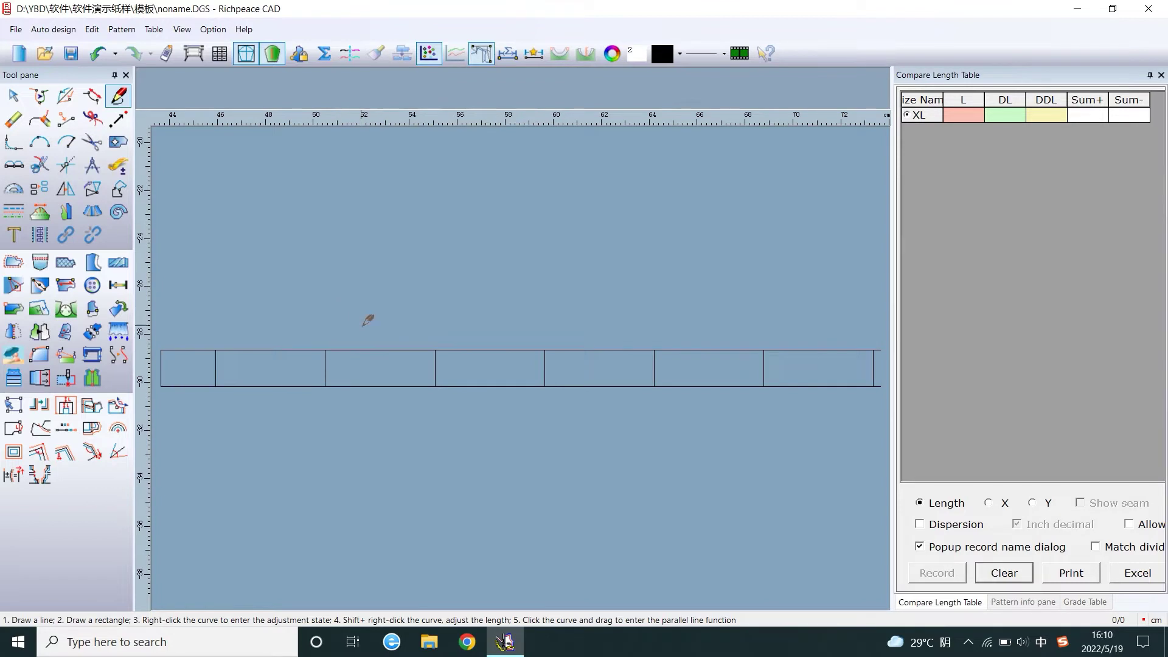
{"action": "left_click", "coordinate": [161, 368]}
{"action": "left_click", "coordinate": [215, 387]}
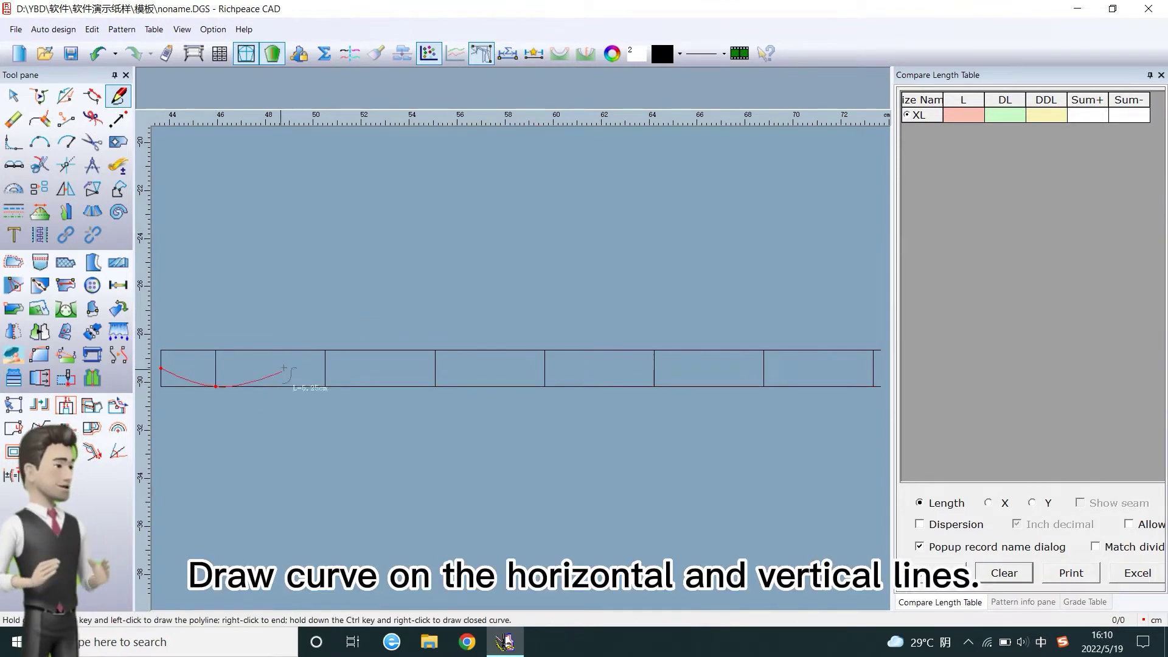
{"action": "left_click", "coordinate": [435, 387]}
{"action": "left_click", "coordinate": [544, 351]}
{"action": "left_click", "coordinate": [654, 387]}
{"action": "left_click", "coordinate": [763, 350]}
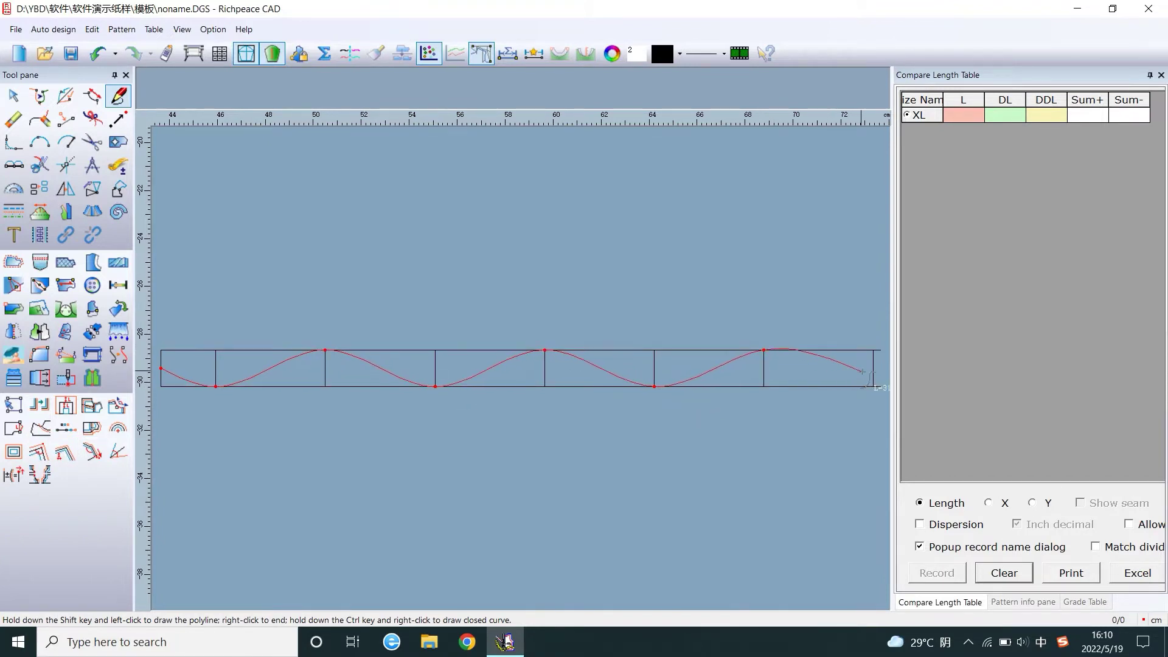
{"action": "left_click", "coordinate": [873, 368]}
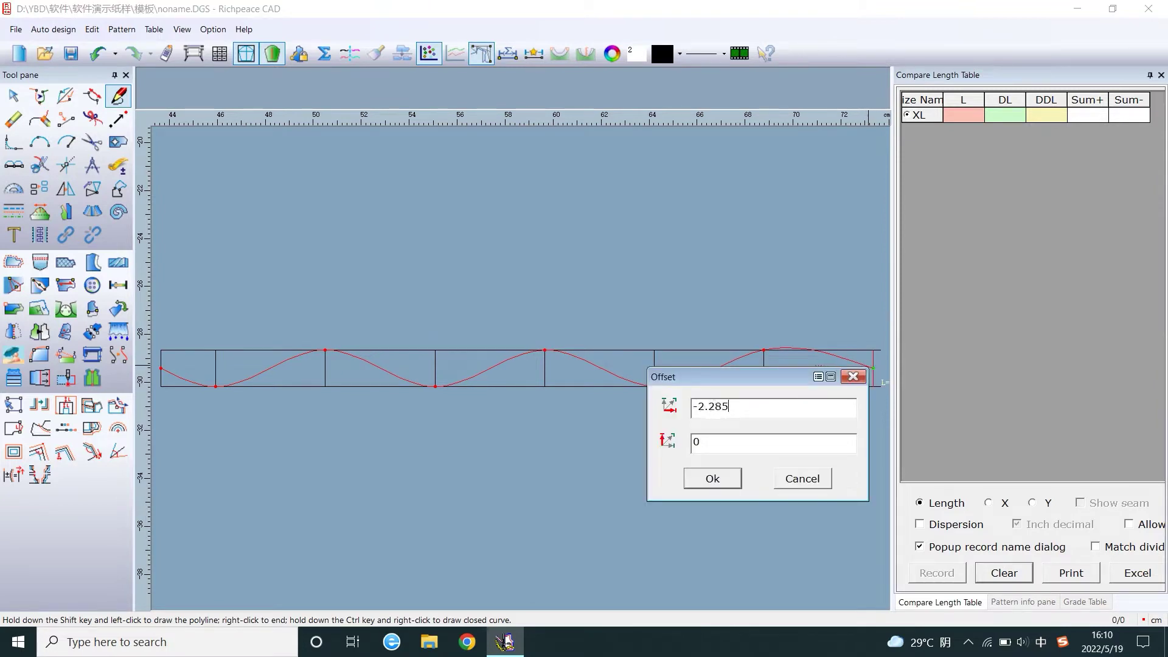
{"action": "left_click", "coordinate": [729, 479]}
Step: Add a single parallel curve 0.3 cm above the wave curve
{"action": "left_click_drag", "start_coordinate": [450, 382], "coordinate": [480, 335]}
{"action": "type", "text": "0.3"}
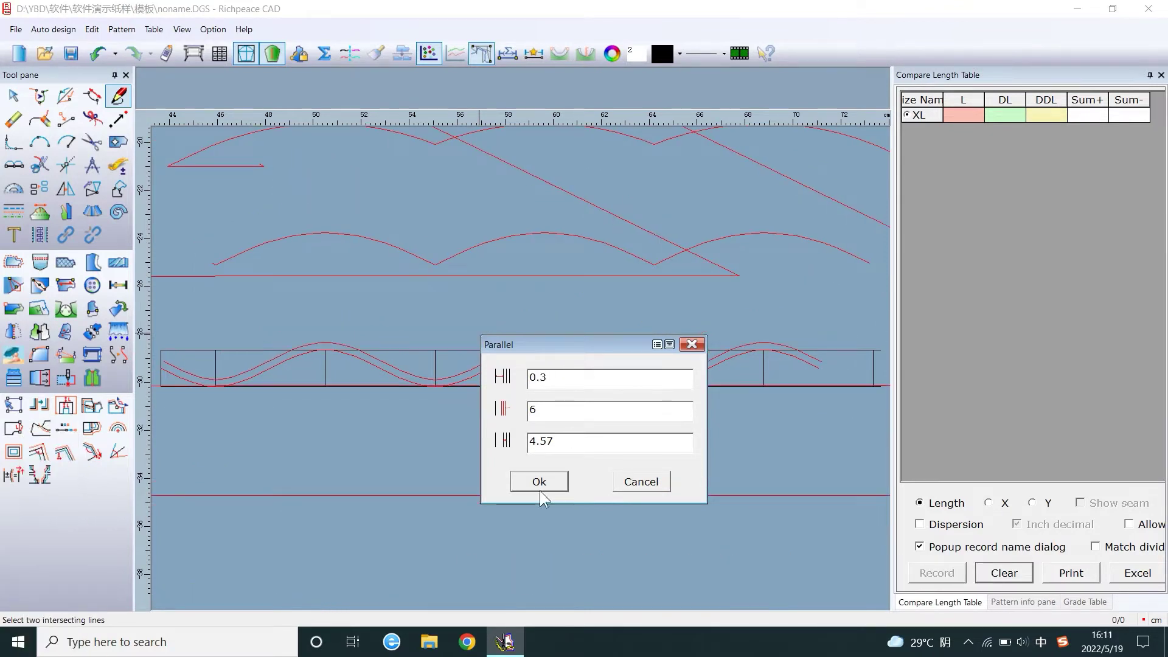
{"action": "double_click", "coordinate": [549, 406]}
{"action": "type", "text": "1"}
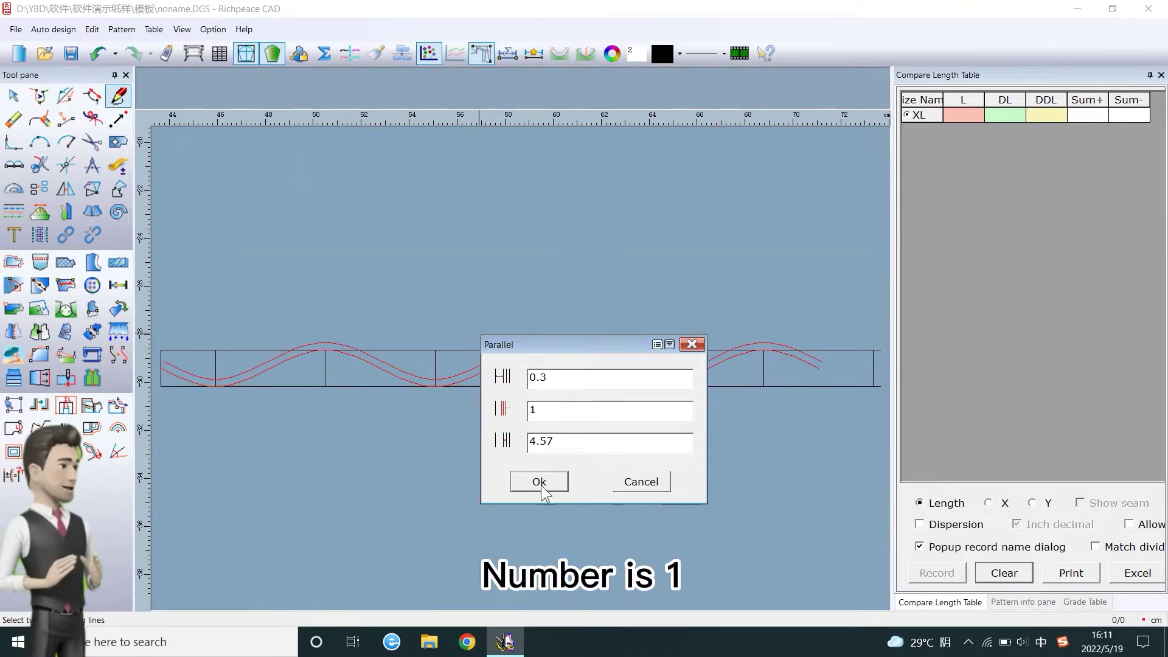
{"action": "key", "text": "Return"}
Step: Draw a 0.4 cm horizontal line rightward from the second vertical line, starting 0.6 cm above the upper wave curve
{"action": "scroll", "coordinate": [526, 364], "scroll_direction": "down", "scroll_amount": 2}
{"action": "scroll", "coordinate": [526, 369], "scroll_direction": "up", "scroll_amount": 3}
{"action": "right_click", "coordinate": [525, 346]}
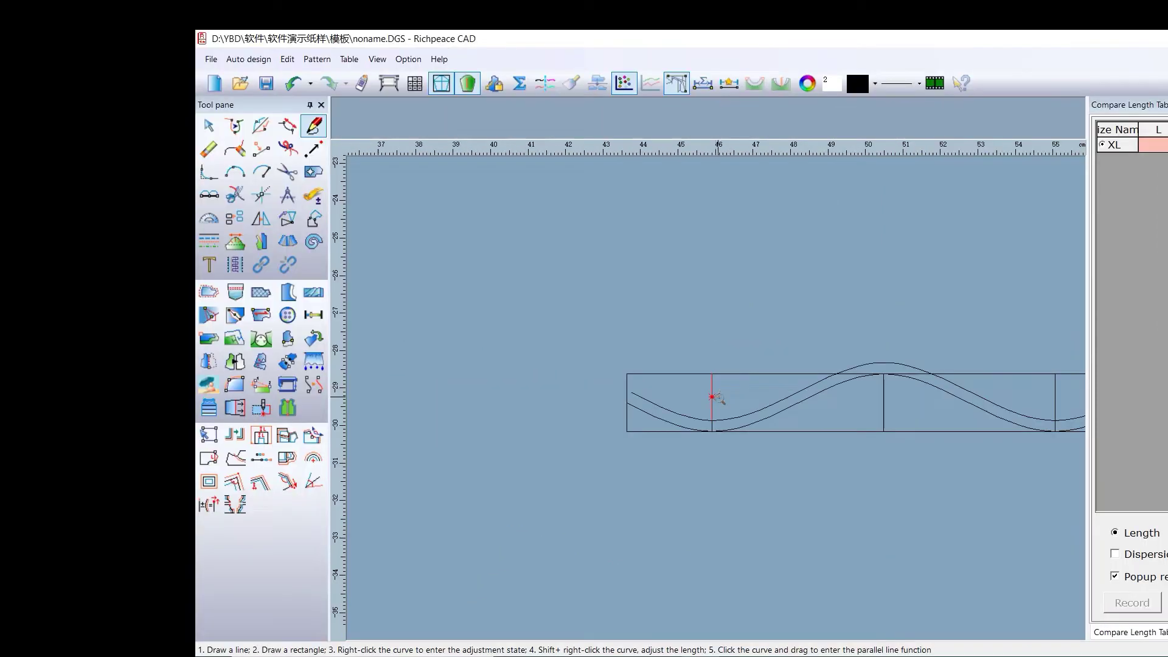
{"action": "scroll", "coordinate": [720, 397], "scroll_direction": "up", "scroll_amount": 3}
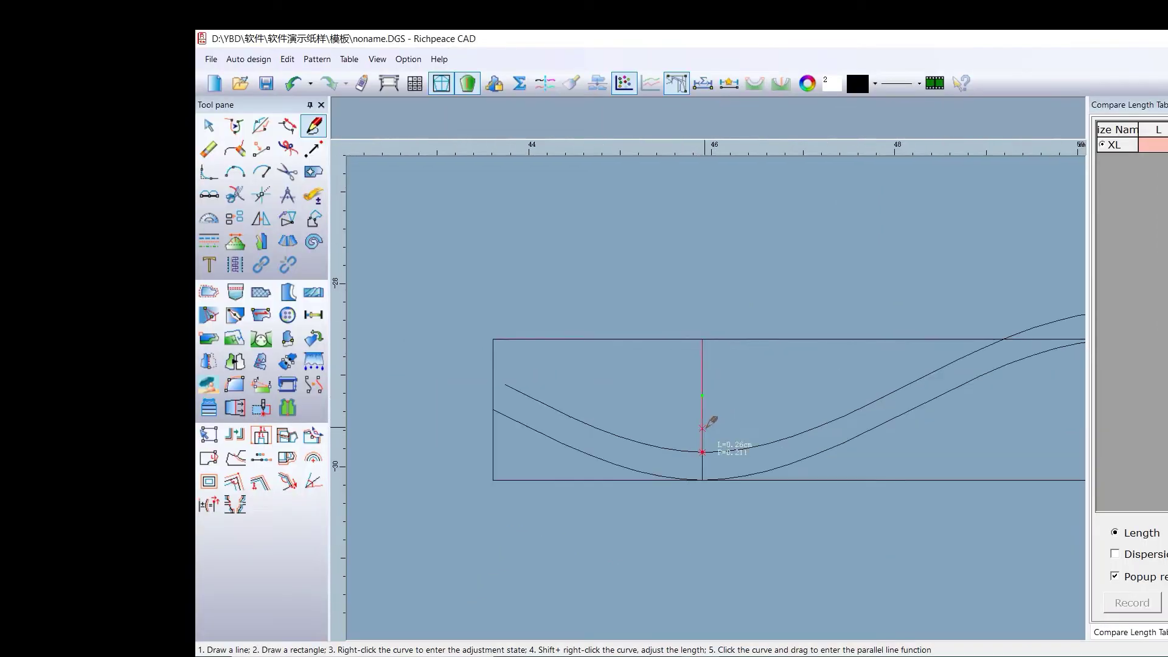
{"action": "left_click", "coordinate": [705, 428]}
{"action": "left_click", "coordinate": [718, 430]}
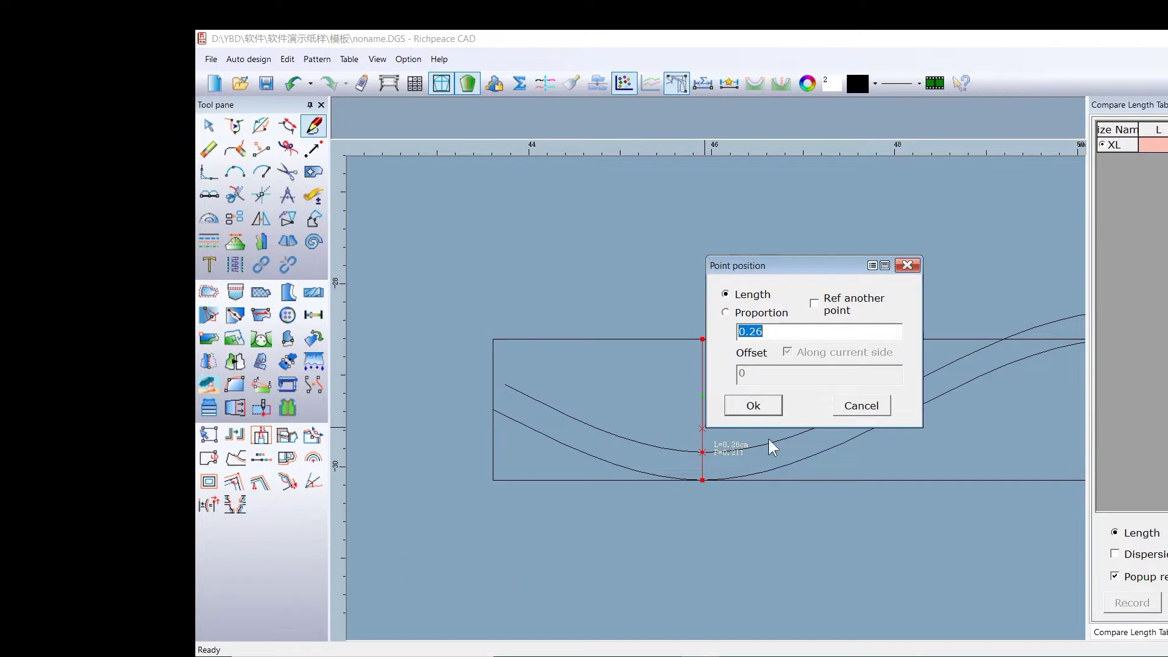
{"action": "type", "text": "0.6"}
{"action": "left_click", "coordinate": [755, 406]}
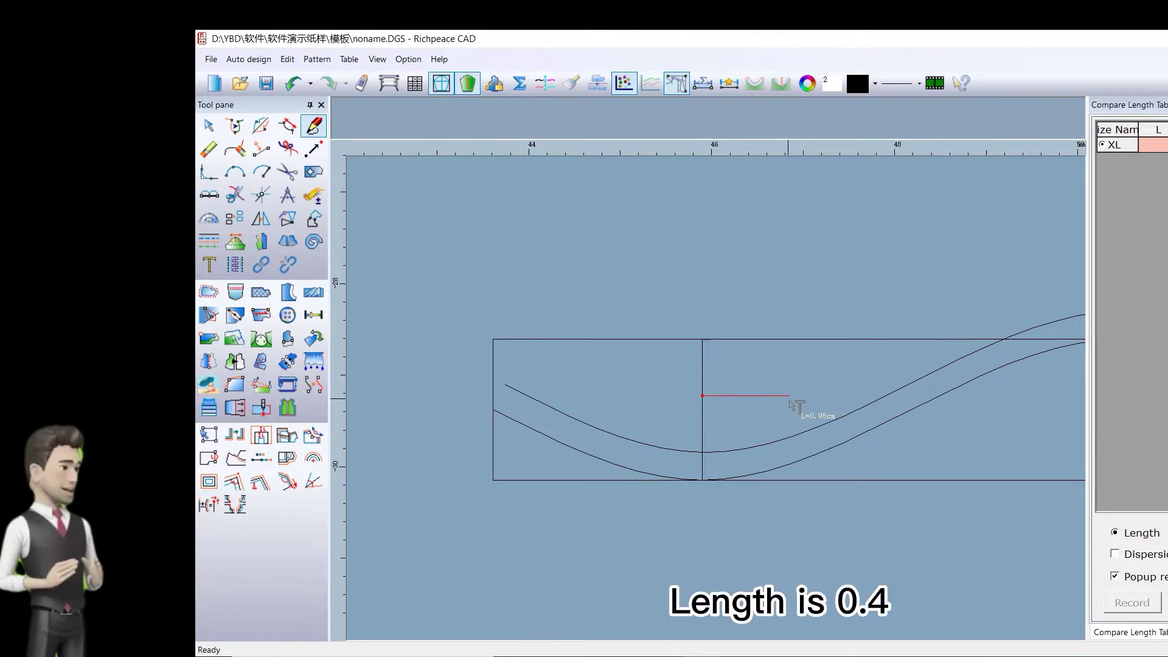
{"action": "left_click", "coordinate": [797, 415]}
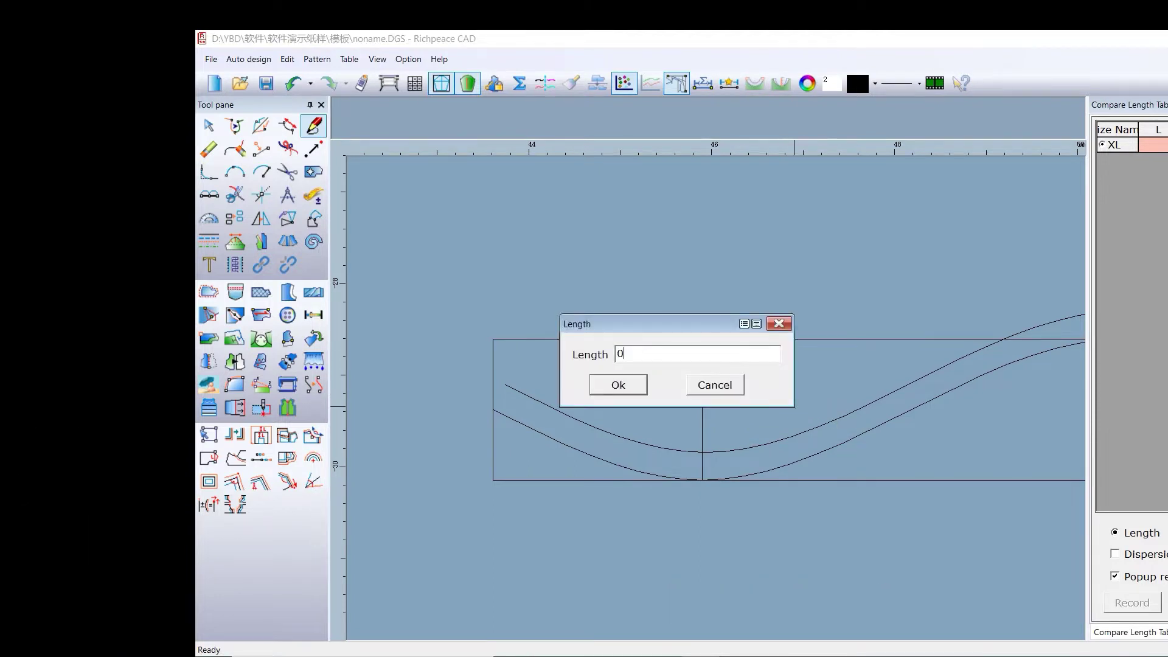
{"action": "left_click", "coordinate": [632, 393]}
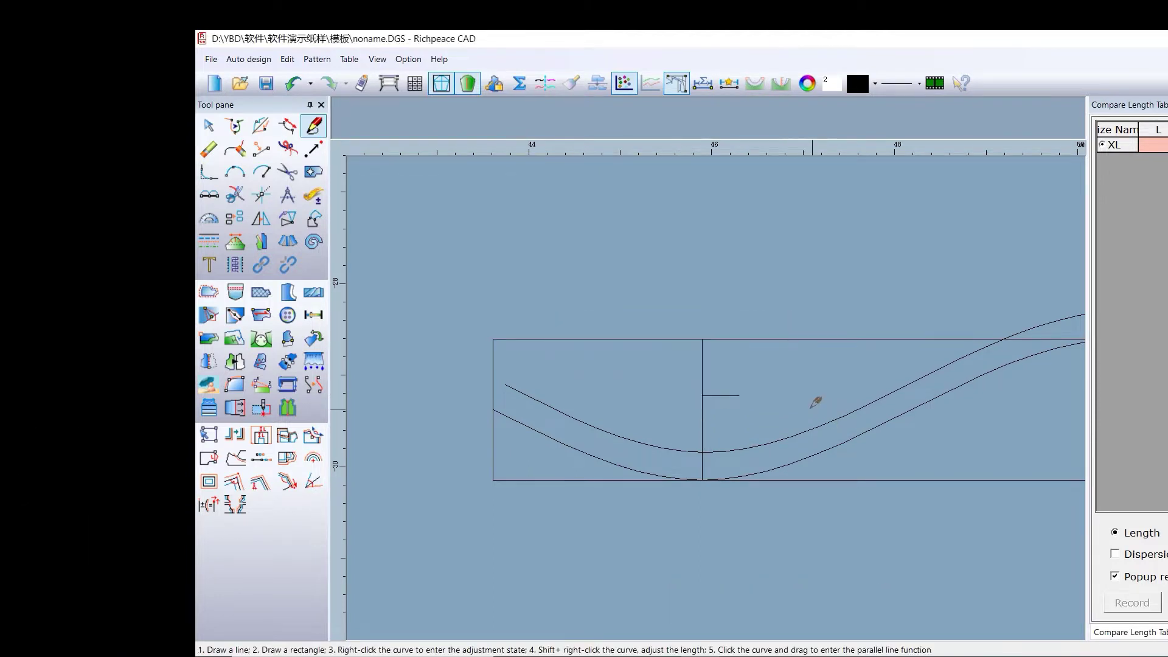
Step: Draw a 1.2 cm horizontal line rightward from the same vertical line, starting 0.4 cm above the short line
{"action": "left_click", "coordinate": [508, 349]}
{"action": "type", "text": "0.4"}
{"action": "left_click", "coordinate": [354, 506]}
{"action": "right_click", "coordinate": [593, 347]}
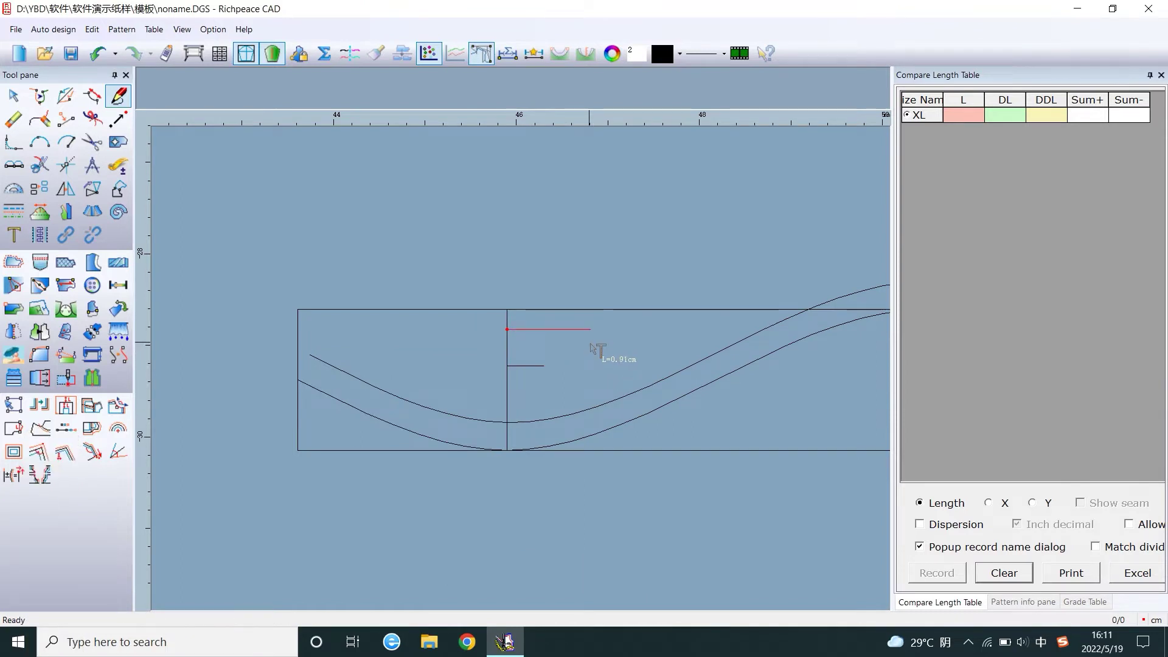
{"action": "key", "text": "Return"}
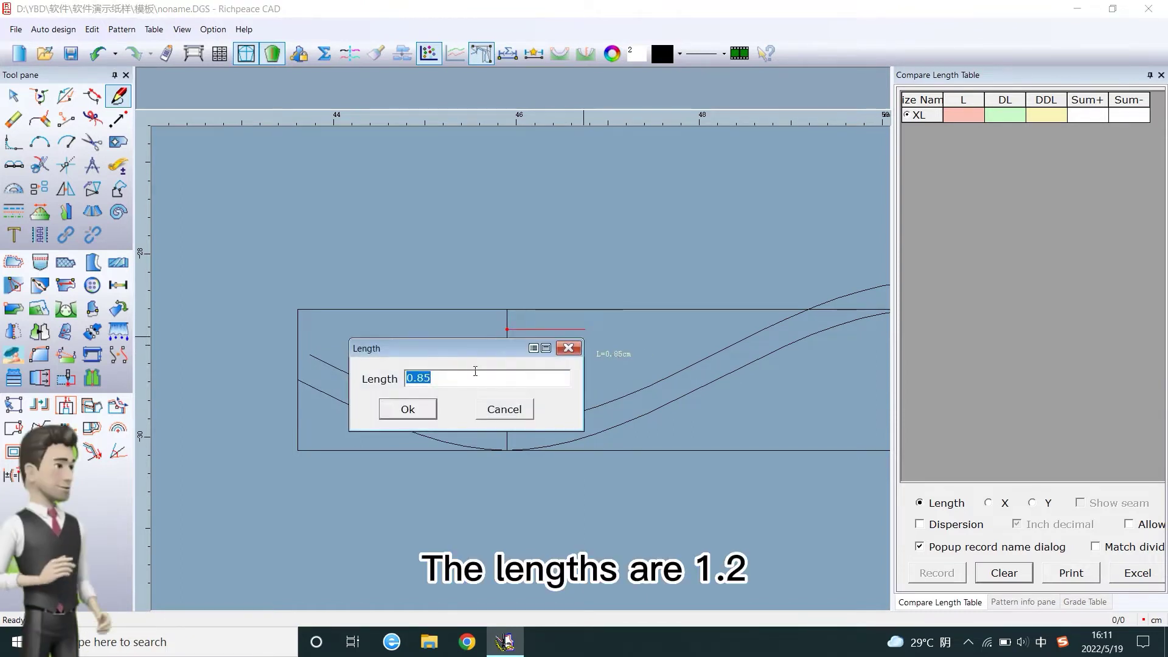
{"action": "type", "text": "1.2"}
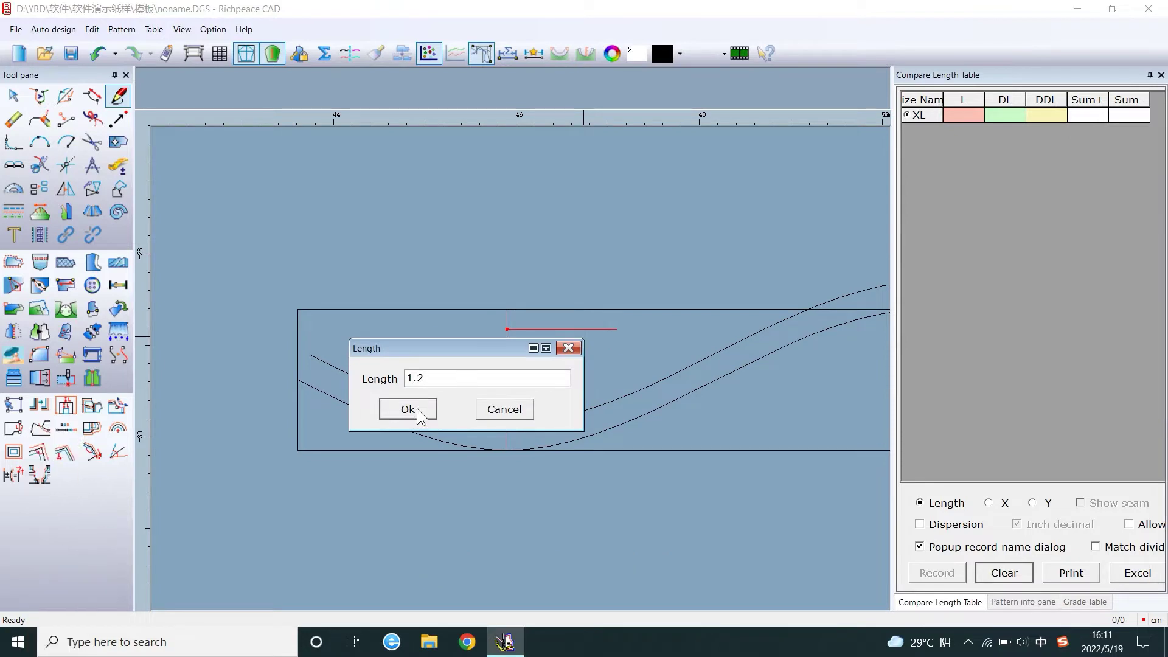
{"action": "left_click", "coordinate": [406, 408]}
Step: Draw a 2 cm horizontal line rightward, starting 0.4 cm above the left end of the 1.2 cm line
{"action": "scroll", "coordinate": [515, 310], "scroll_direction": "up", "scroll_amount": 3}
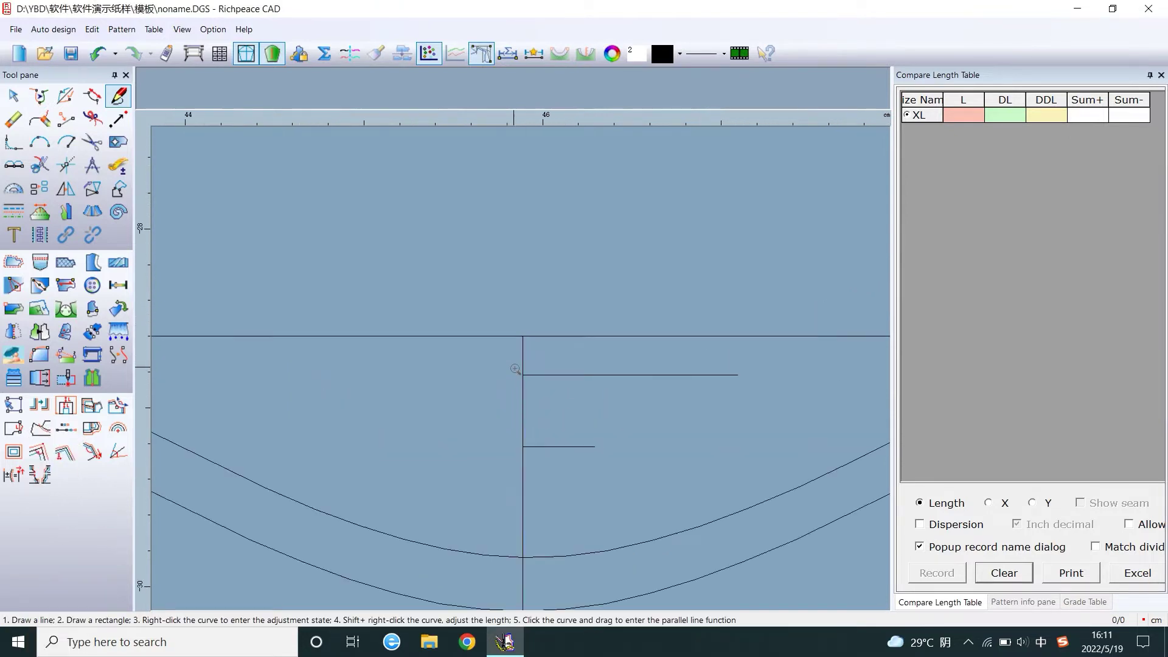
{"action": "left_click", "coordinate": [546, 373]}
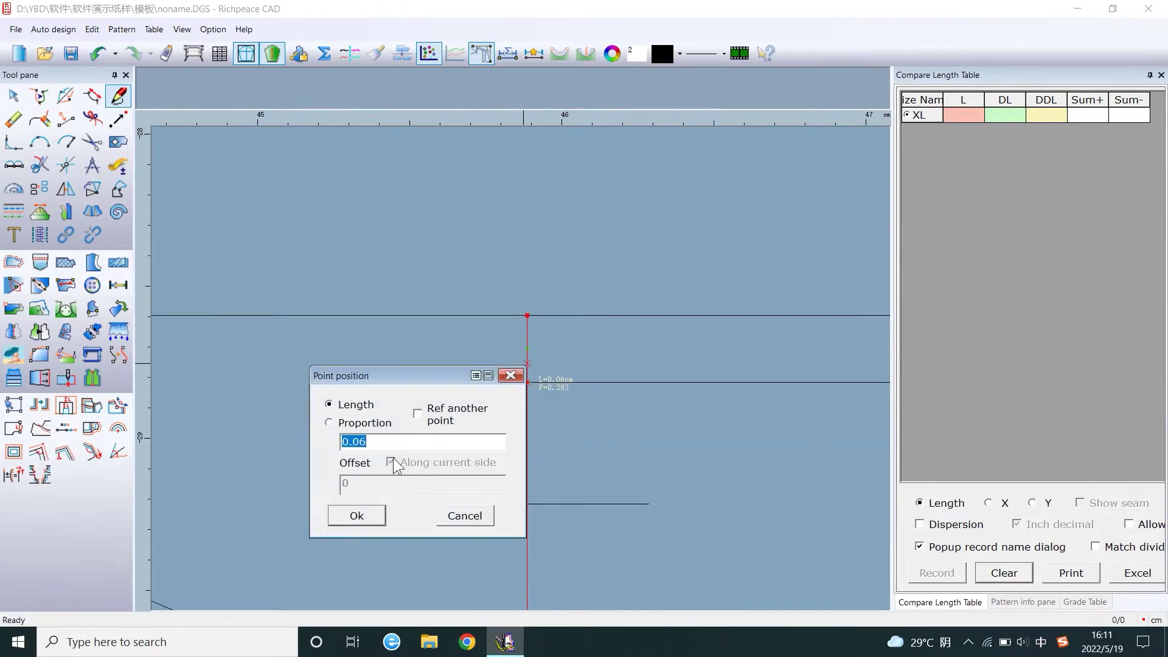
{"action": "type", "text": "0.4"}
{"action": "left_click", "coordinate": [376, 516]}
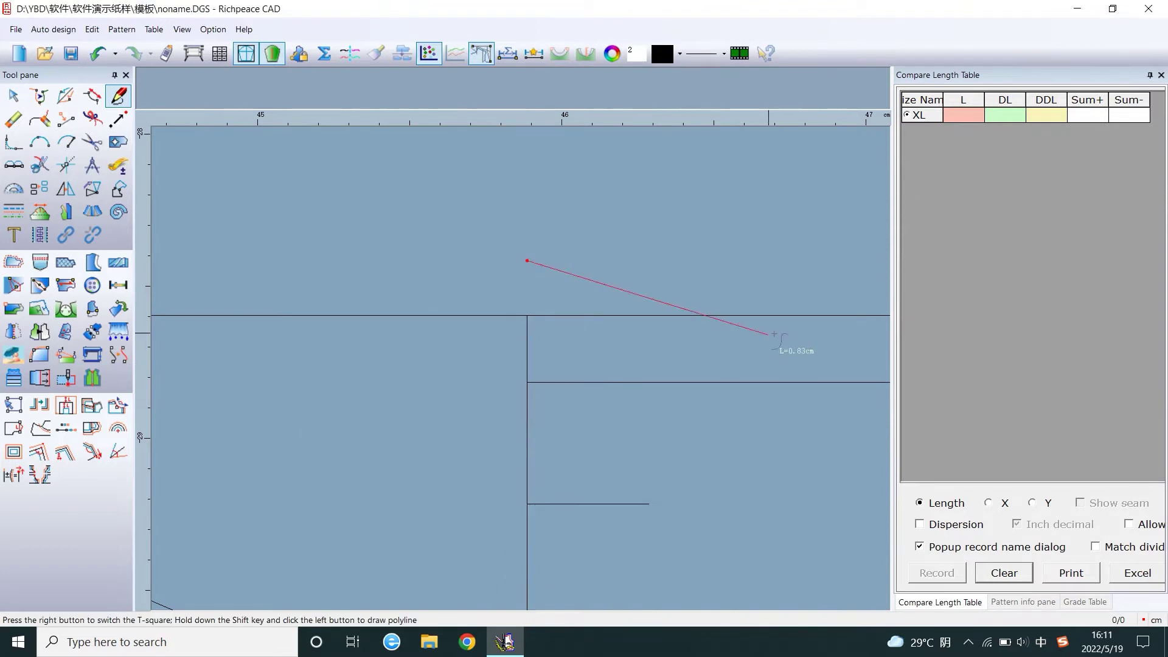
{"action": "left_click", "coordinate": [830, 261]}
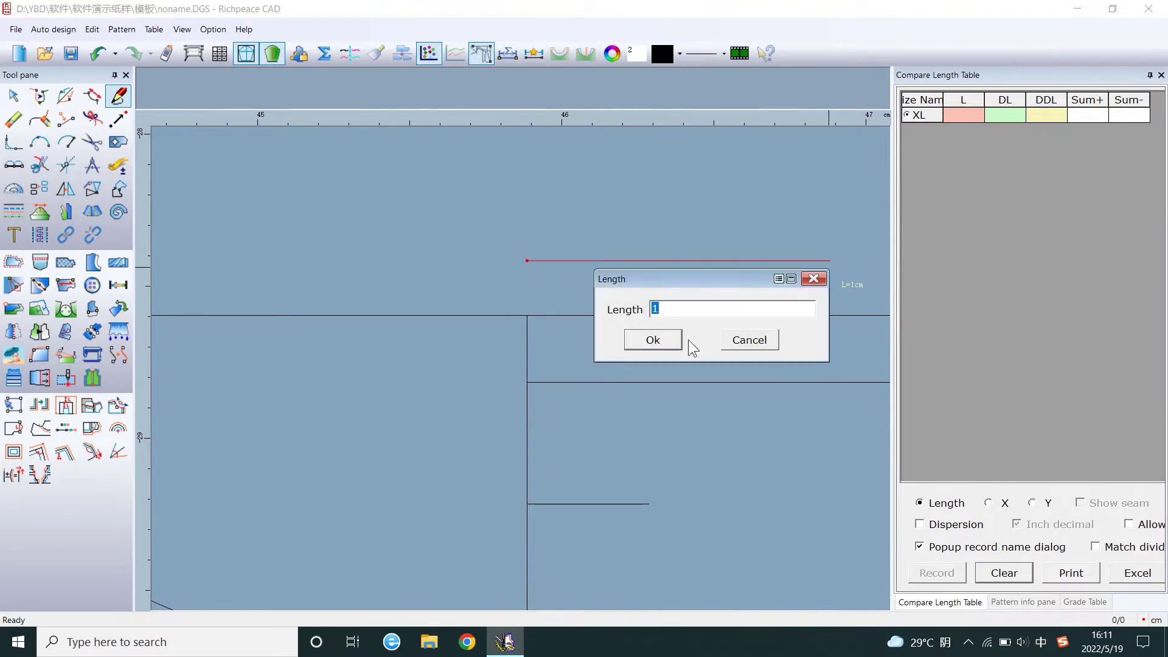
{"action": "left_click", "coordinate": [636, 335]}
Step: Draw a 2.8 cm horizontal line rightward, starting 0.8 cm above the left end of the 1.2 cm line
{"action": "left_click", "coordinate": [527, 382]}
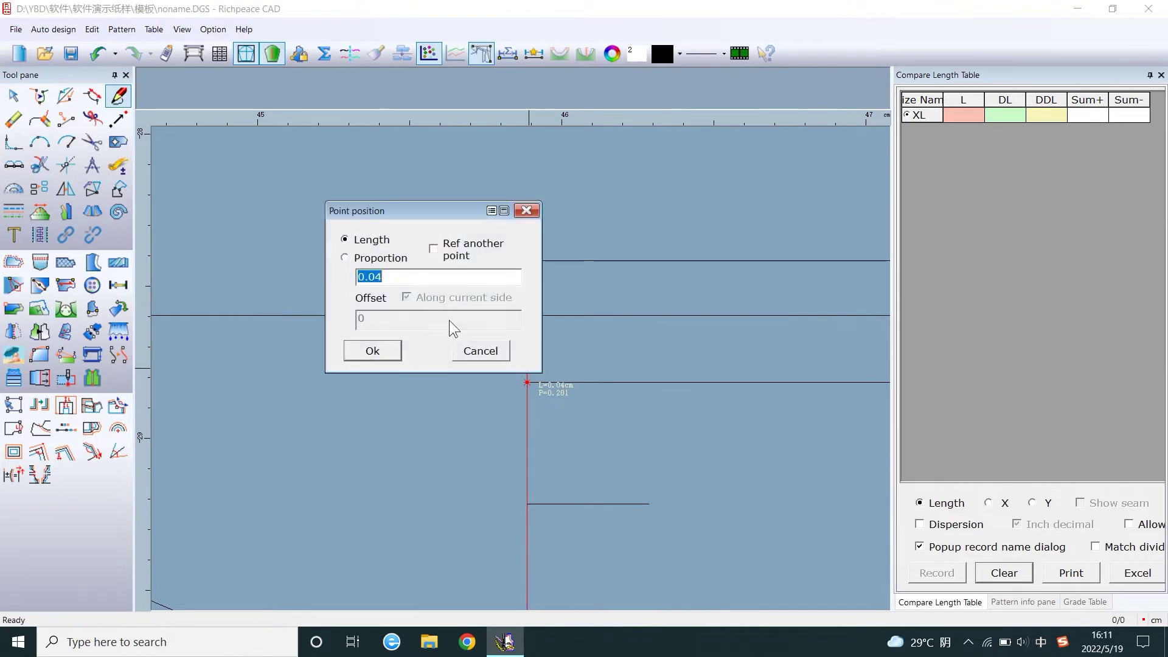
{"action": "type", "text": "0.8"}
{"action": "left_click", "coordinate": [398, 352]}
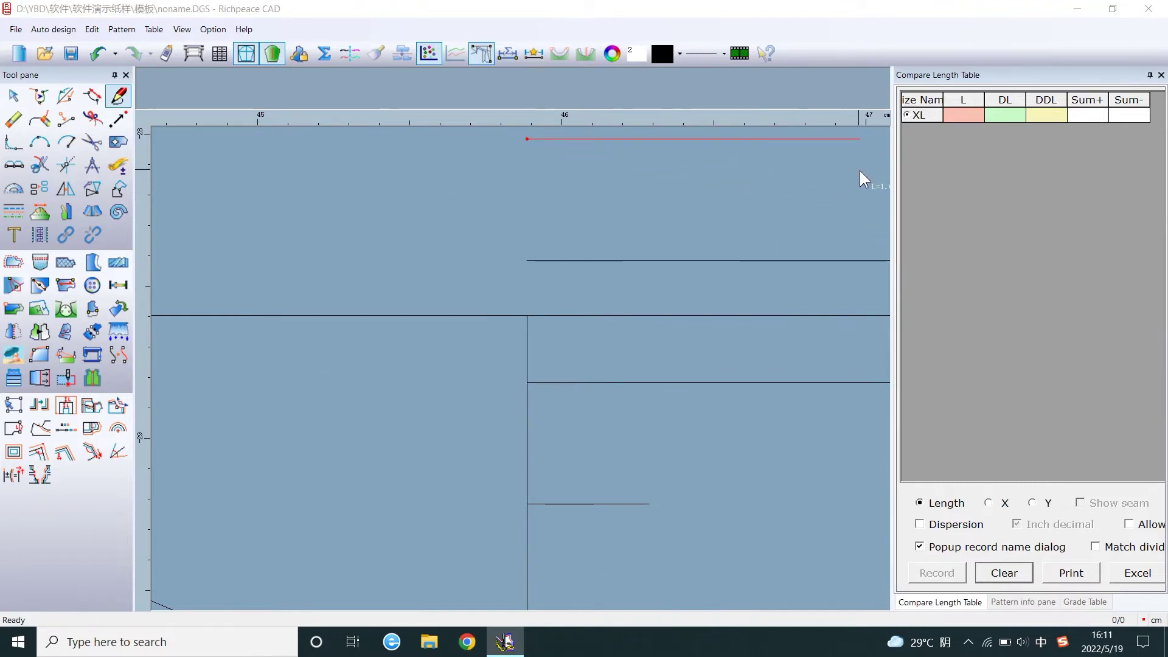
{"action": "left_click", "coordinate": [860, 170]}
{"action": "type", "text": "2.8"}
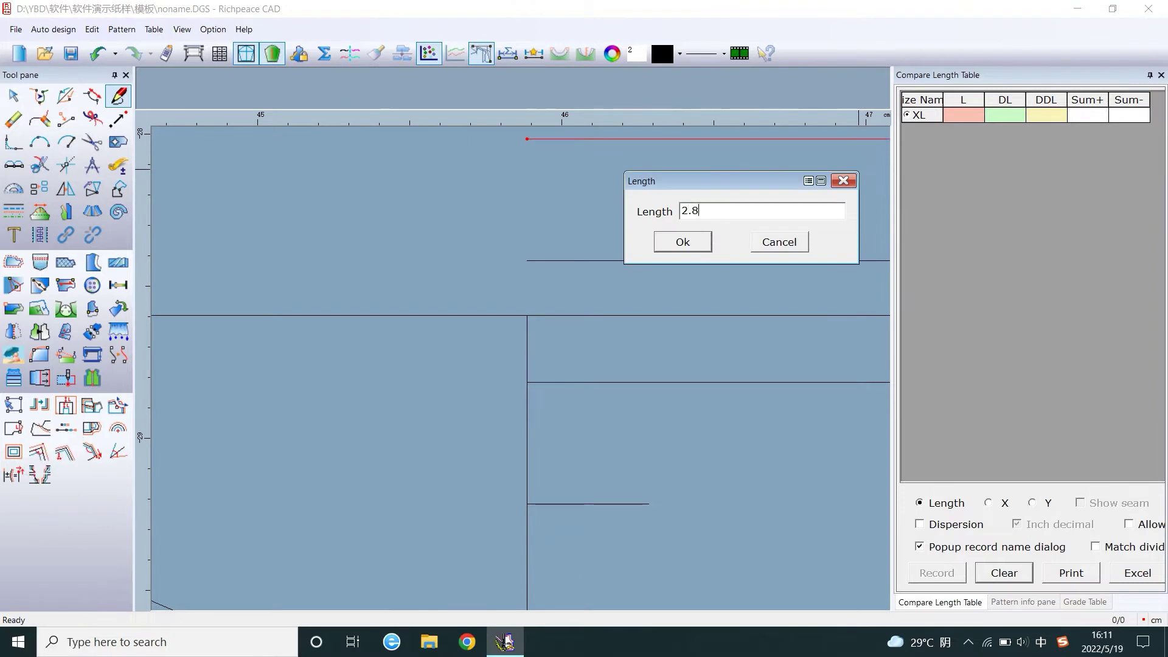
{"action": "left_click", "coordinate": [682, 243]}
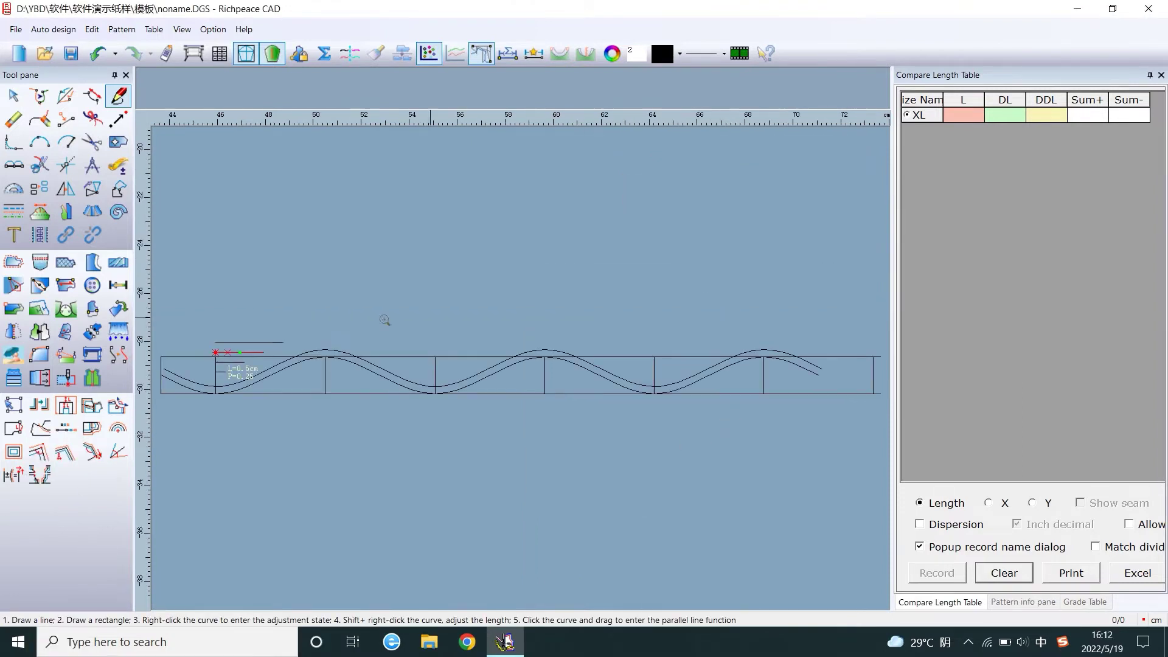
{"action": "scroll", "coordinate": [228, 359], "scroll_direction": "down", "scroll_amount": 3}
{"action": "scroll", "coordinate": [517, 379], "scroll_direction": "up", "scroll_amount": 10}
{"action": "scroll", "coordinate": [562, 271], "scroll_direction": "down", "scroll_amount": 1}
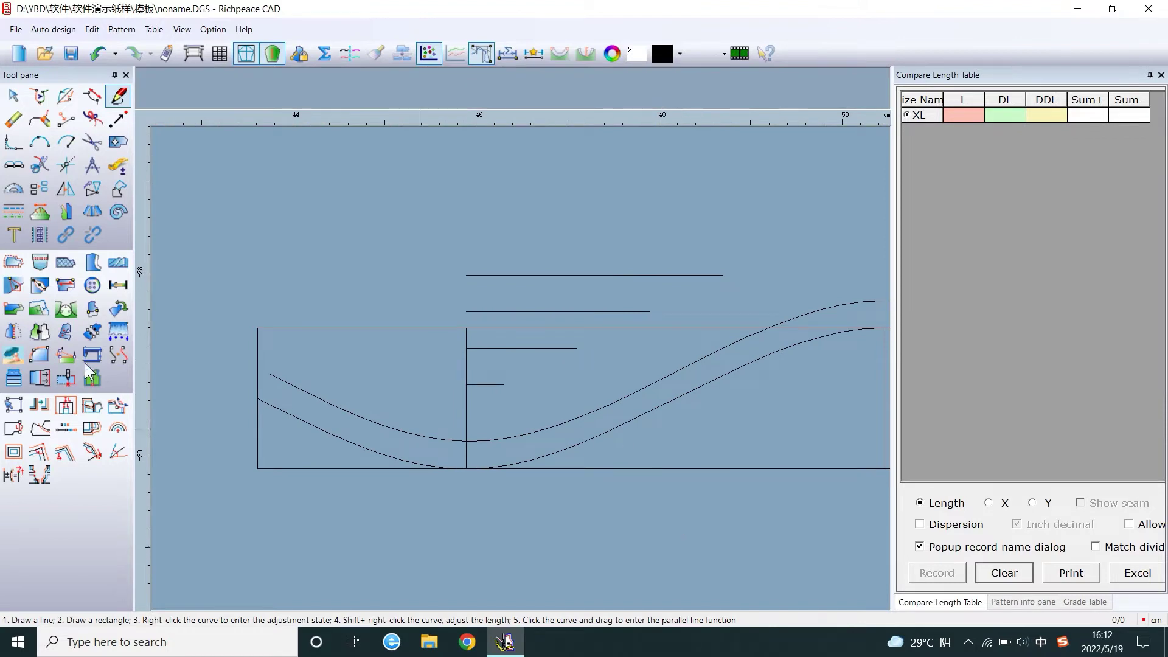
Step: Mirror the four stepped horizontal lines about the second vertical line, keeping the originals
{"action": "left_click", "coordinate": [63, 191]}
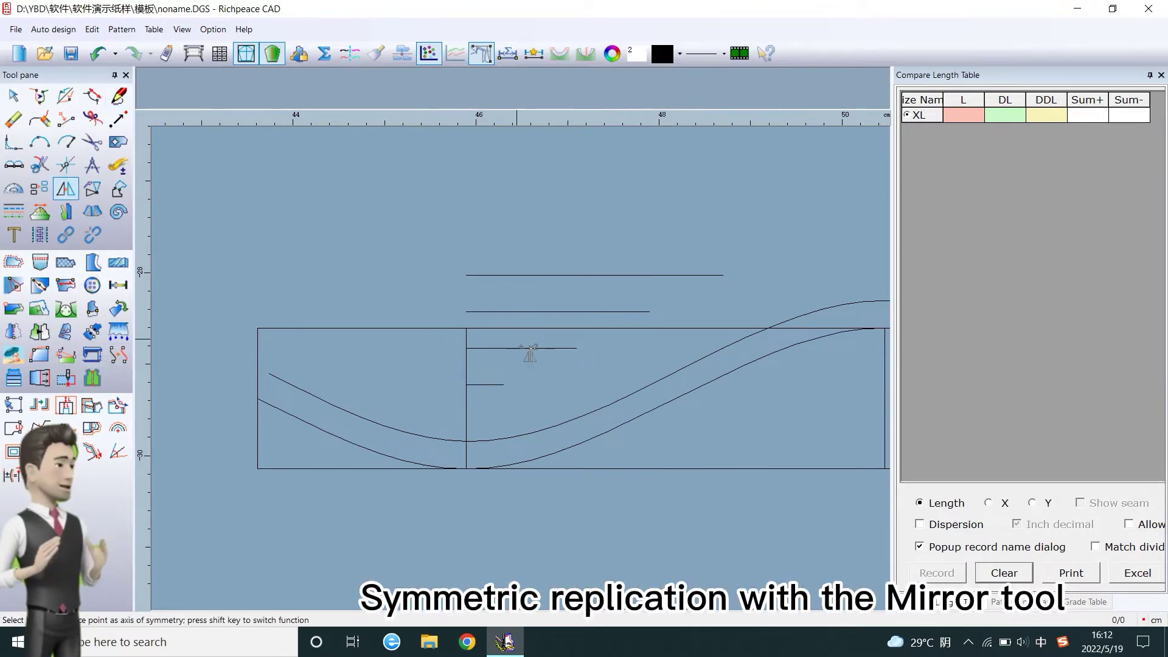
{"action": "left_click", "coordinate": [464, 409]}
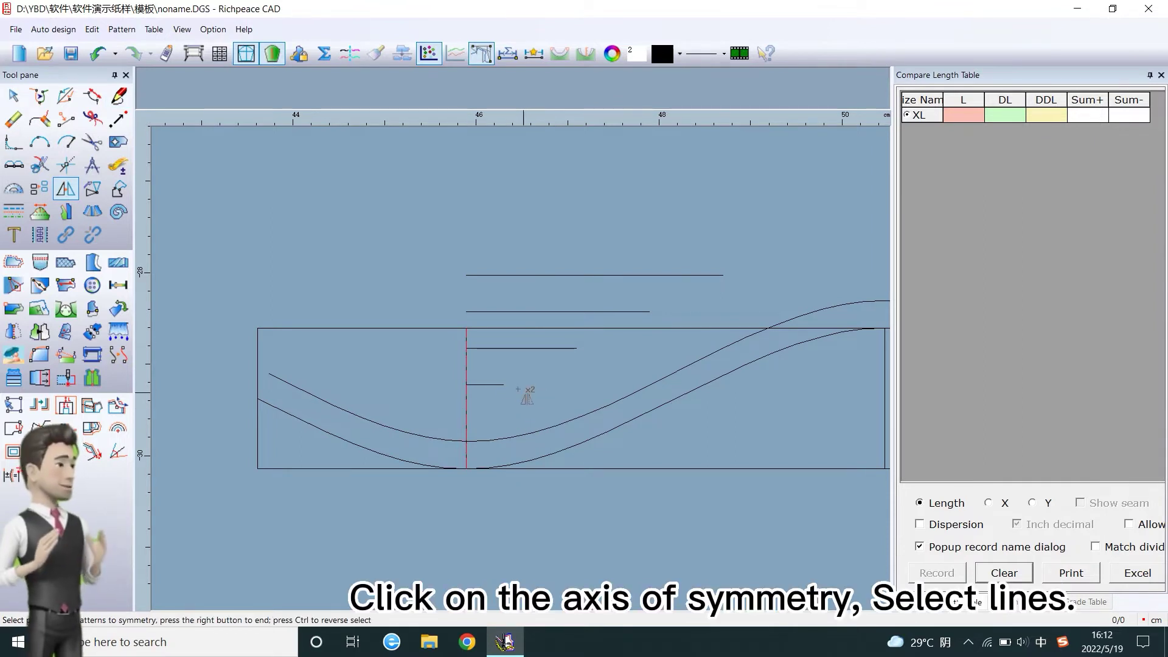
{"action": "left_click", "coordinate": [496, 384]}
{"action": "left_click", "coordinate": [531, 348]}
{"action": "left_click", "coordinate": [581, 312]}
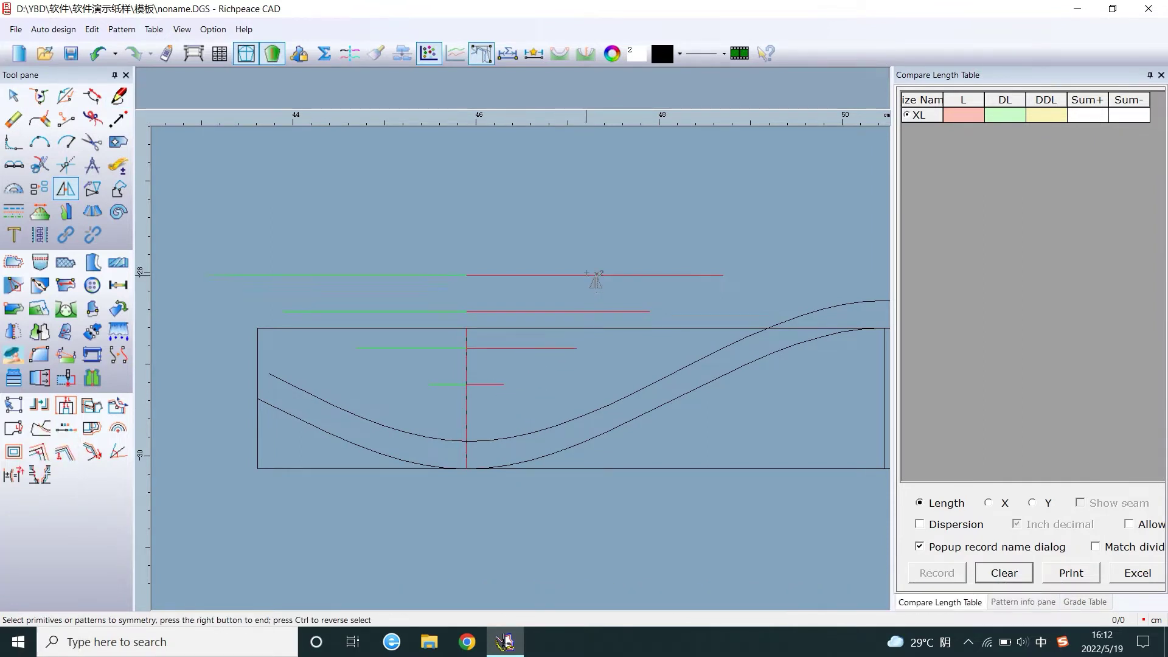
{"action": "right_click", "coordinate": [596, 280]}
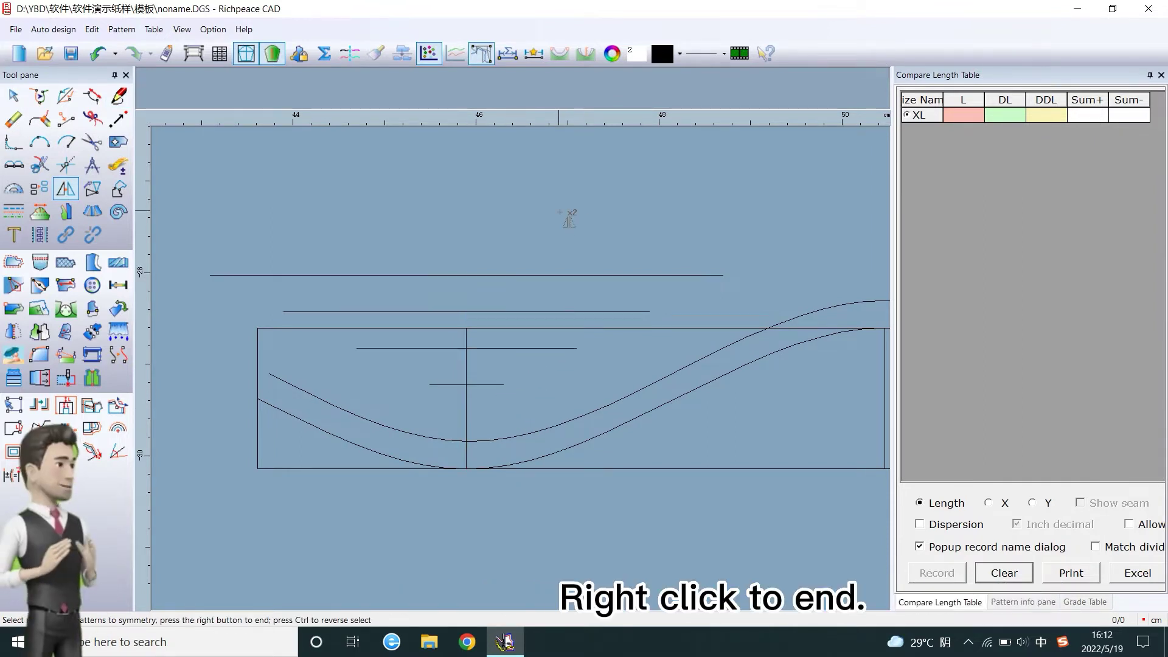
Step: Connect the mirrored halves of each stepped line at the second vertical line into single lines
{"action": "left_click", "coordinate": [41, 168]}
{"action": "left_click", "coordinate": [463, 385]}
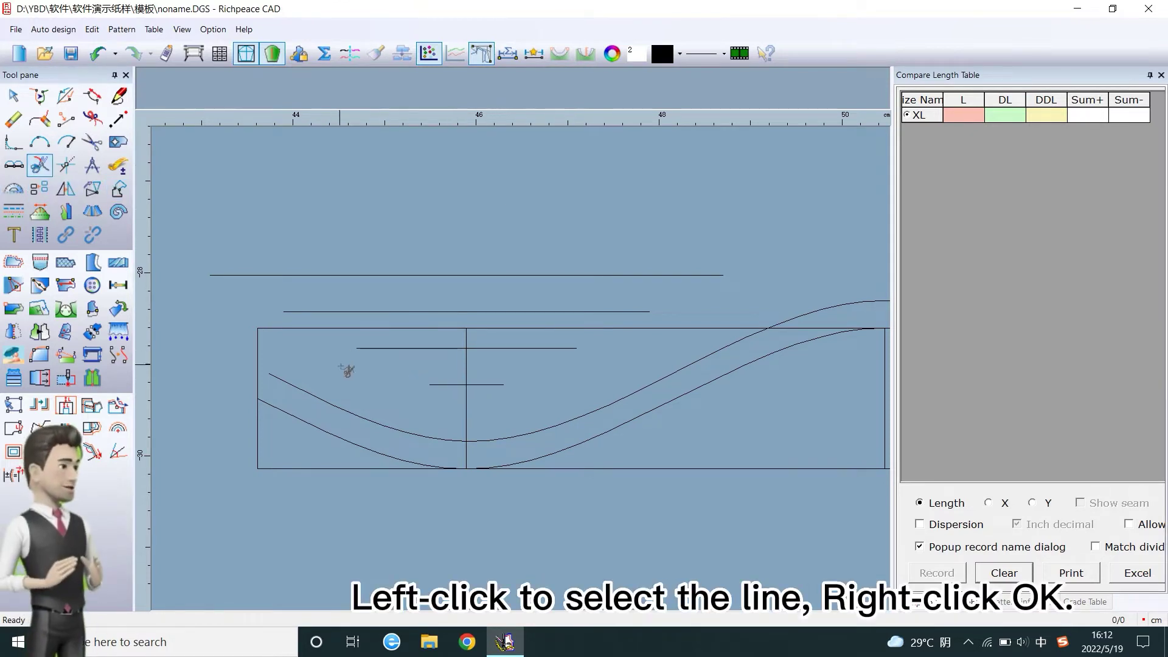
{"action": "left_click", "coordinate": [436, 312]}
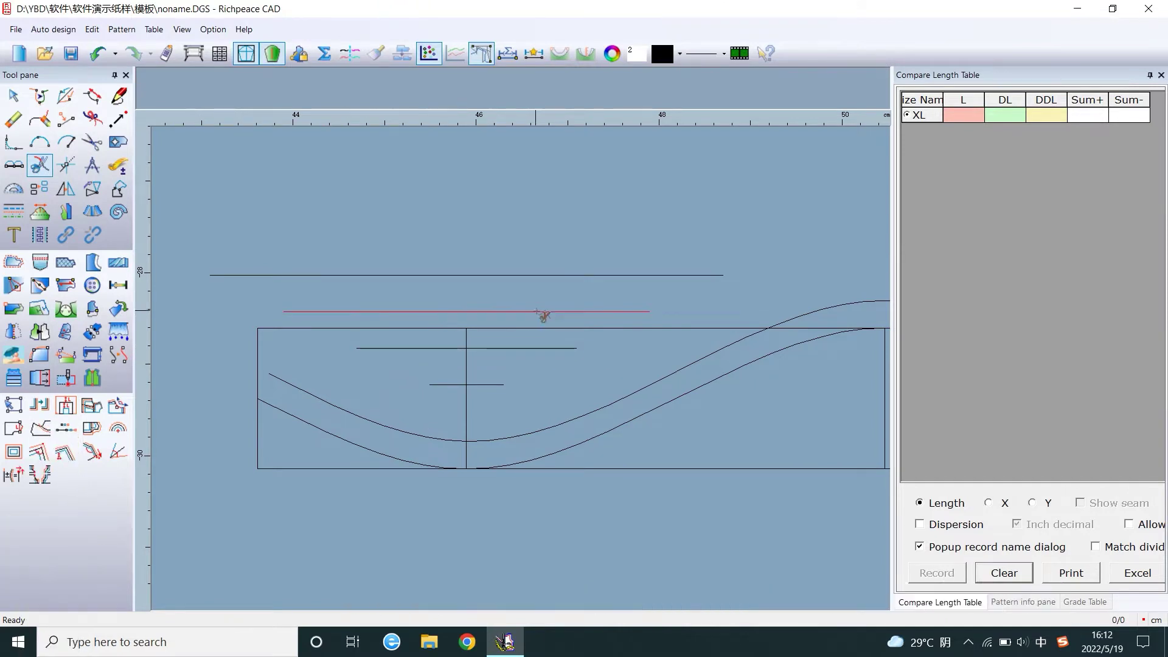
{"action": "right_click", "coordinate": [534, 229]}
{"action": "left_click", "coordinate": [699, 402]}
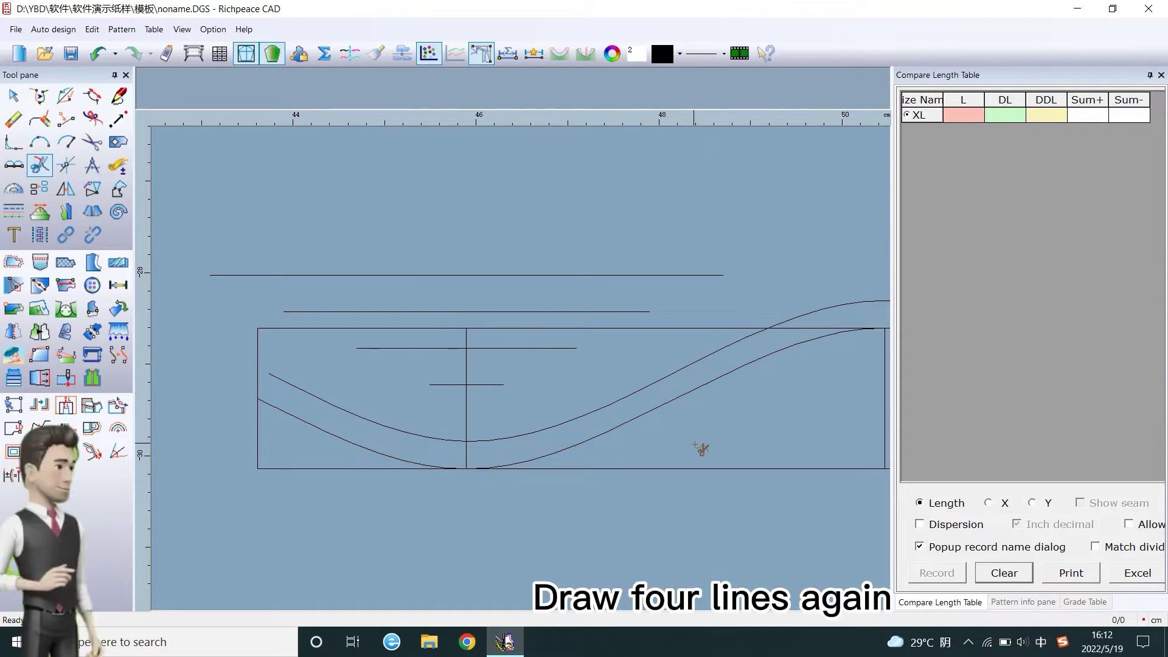
{"action": "right_click", "coordinate": [719, 439]}
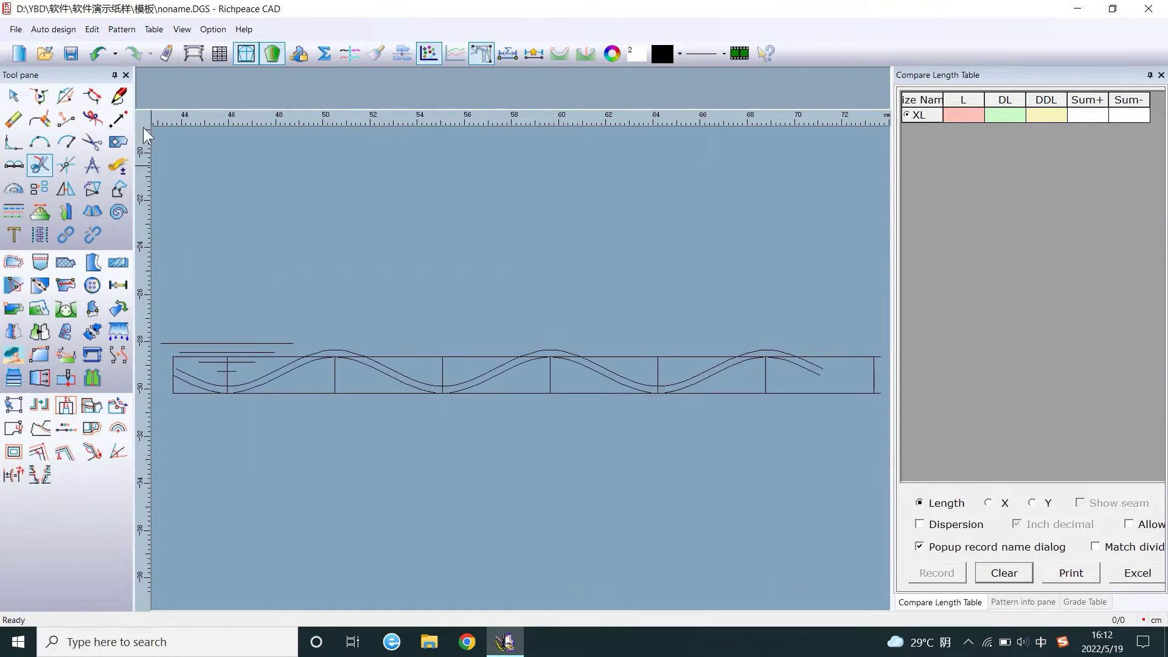
Step: Draw a 0.4 cm horizontal line rightward from the third vertical line, starting 0.47 cm below its top end
{"action": "left_click", "coordinate": [118, 96]}
{"action": "scroll", "coordinate": [333, 369], "scroll_direction": "up", "scroll_amount": 3}
{"action": "scroll", "coordinate": [523, 365], "scroll_direction": "up", "scroll_amount": 2}
{"action": "left_click", "coordinate": [491, 311]}
{"action": "type", "text": "0.47"}
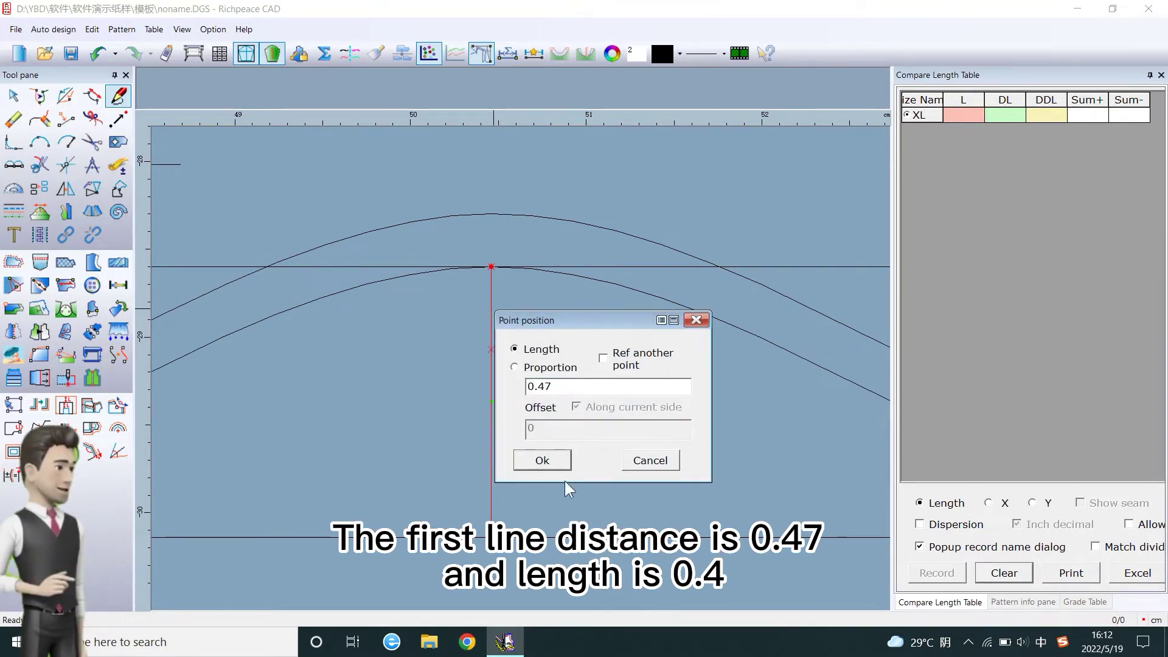
{"action": "left_click", "coordinate": [549, 463]}
{"action": "right_click", "coordinate": [662, 435]}
{"action": "left_click", "coordinate": [628, 364]}
{"action": "type", "text": "0.4"}
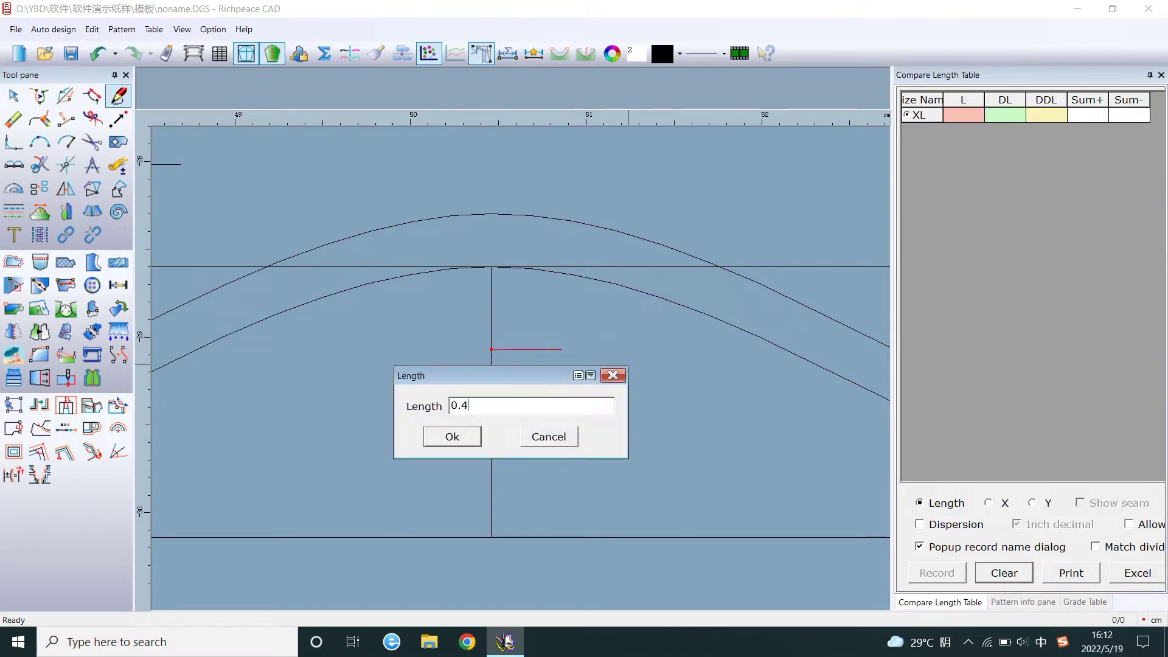
{"action": "left_click", "coordinate": [451, 437]}
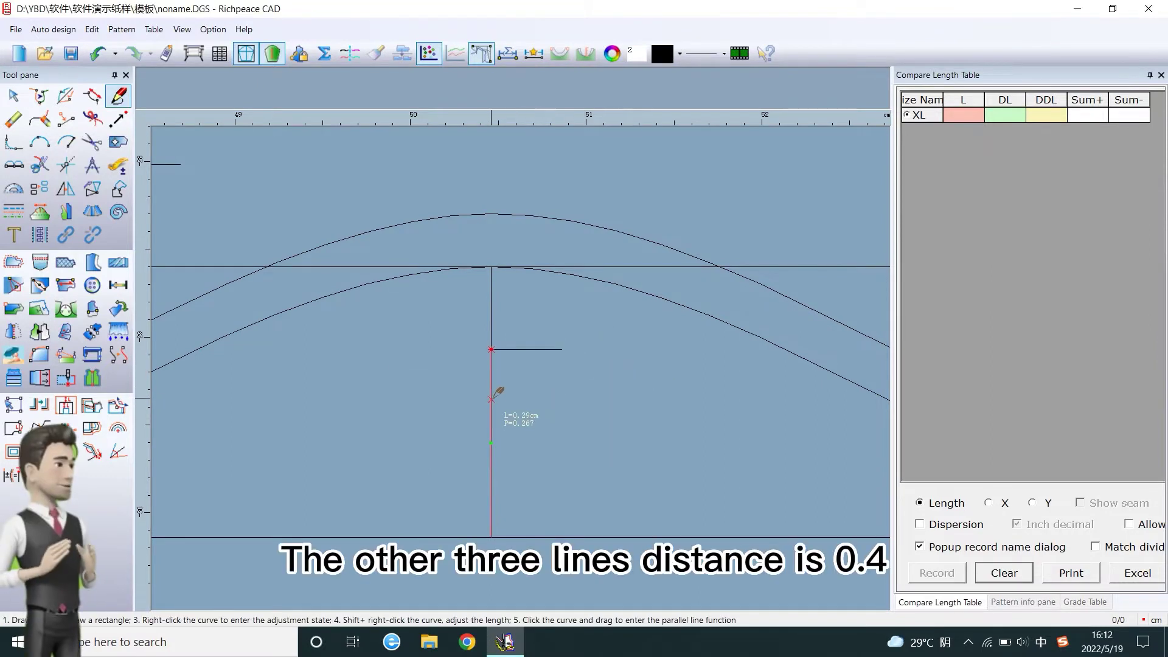
Step: Draw a 1.2 cm horizontal line rightward from the third vertical line, starting 0.4 cm below the 0.4 cm line
{"action": "key", "text": "Return"}
{"action": "type", "text": "0.4"}
{"action": "left_click", "coordinate": [569, 377]}
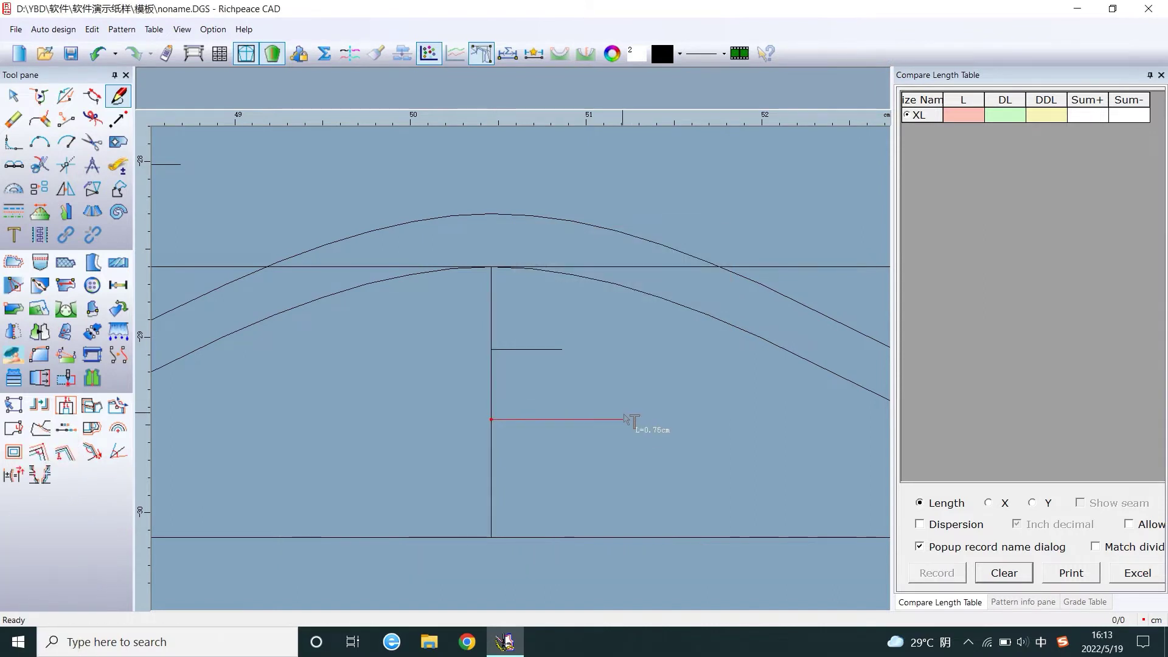
{"action": "key", "text": "Return"}
{"action": "type", "text": "1.2"}
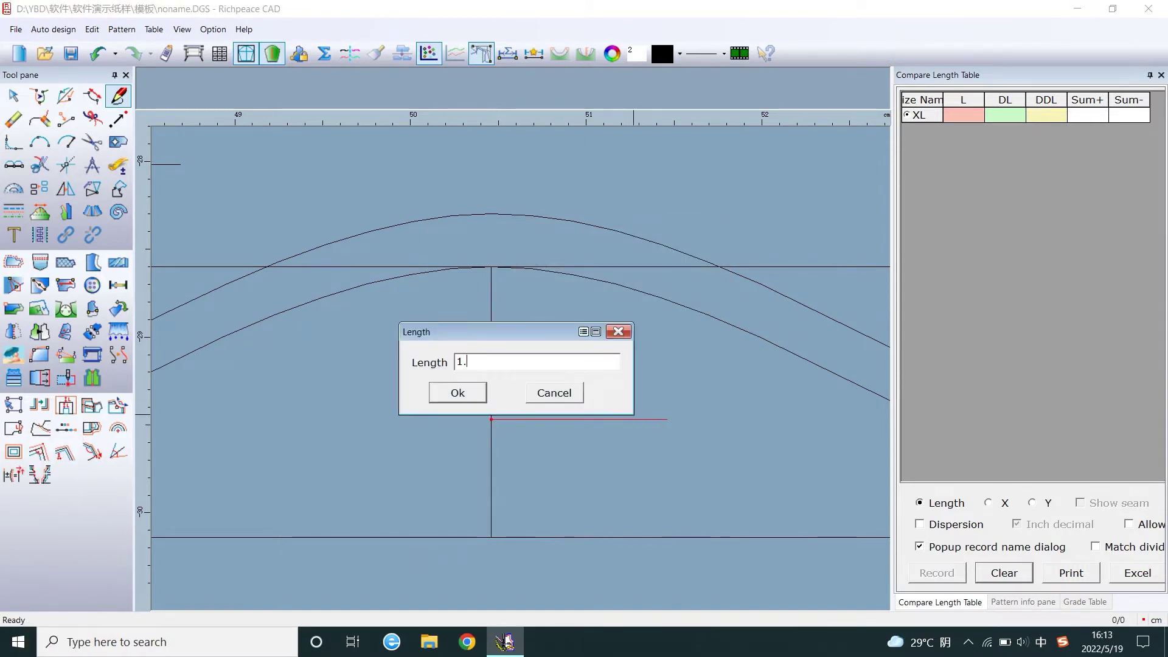
{"action": "left_click", "coordinate": [451, 395]}
Step: Draw a 2 cm horizontal line rightward from the third vertical line, starting 0.4 cm below the 1.2 cm line
{"action": "right_click", "coordinate": [556, 479]}
{"action": "left_click", "coordinate": [602, 472]}
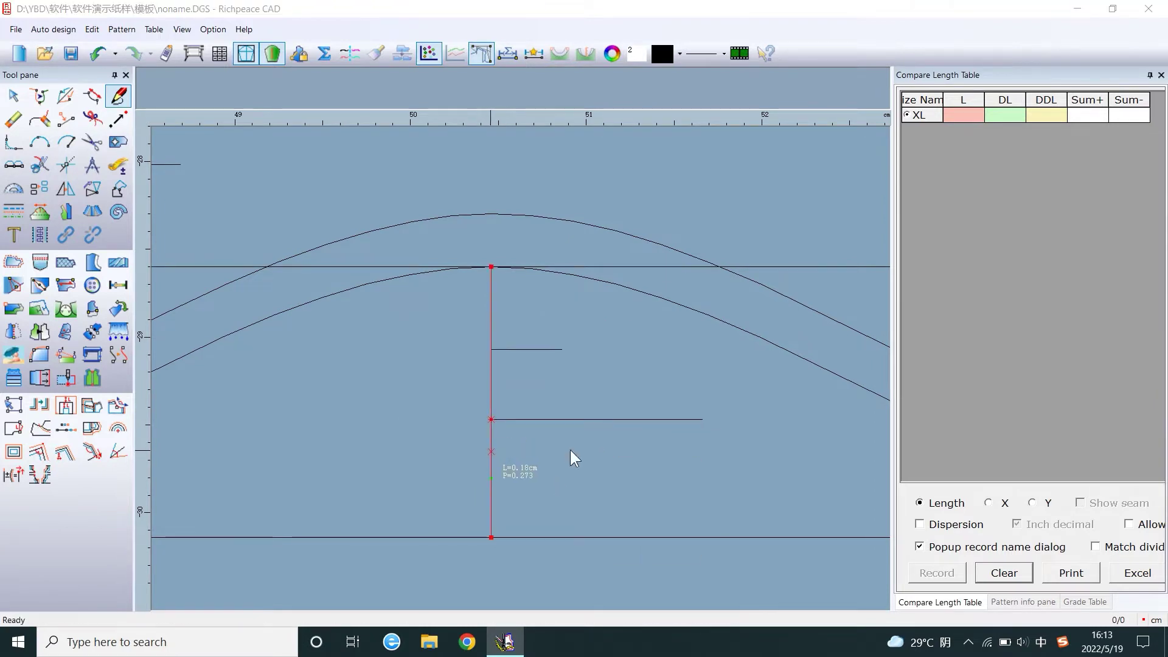
{"action": "left_click", "coordinate": [491, 451]}
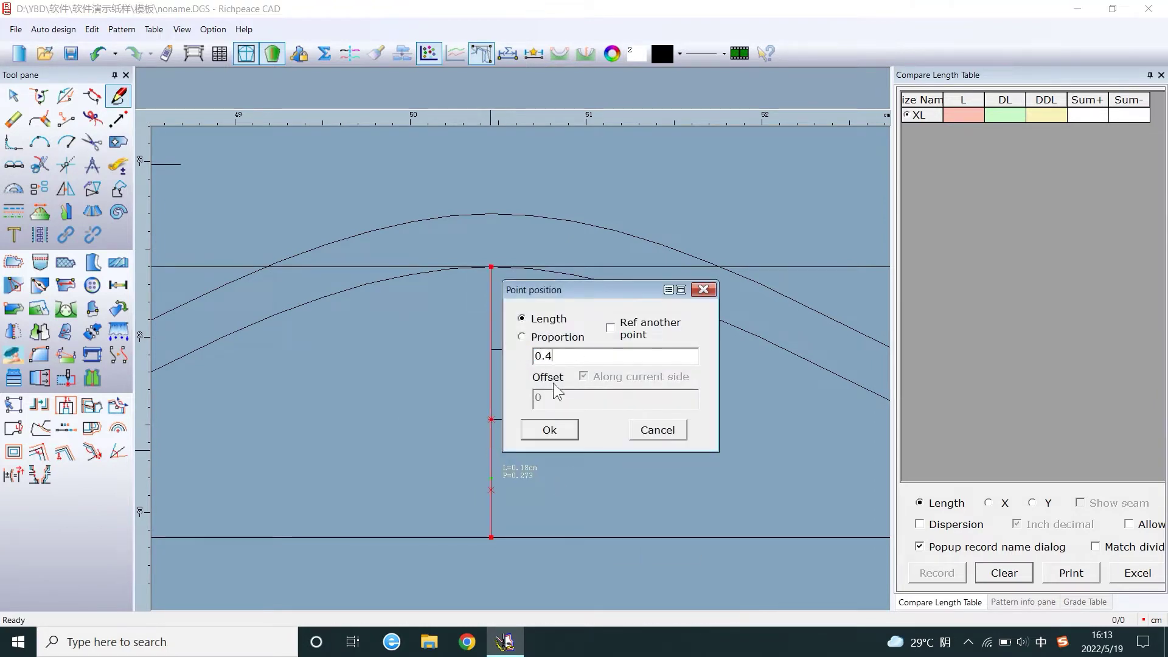
{"action": "key", "text": "Return"}
{"action": "left_click", "coordinate": [736, 495]}
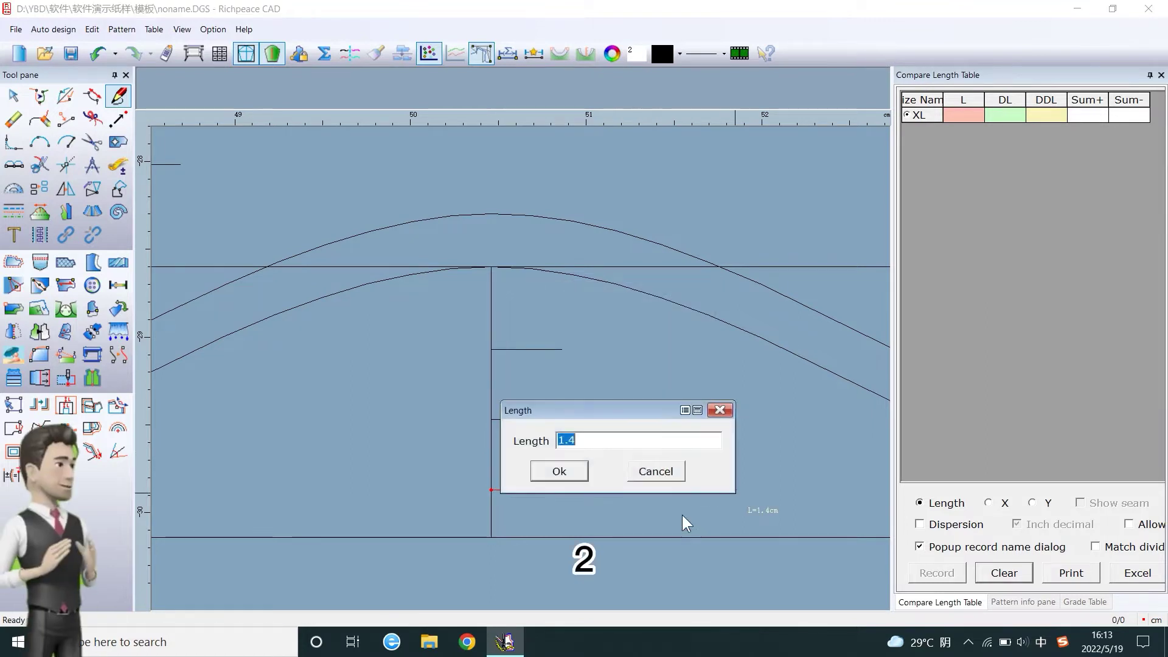
{"action": "type", "text": "2"}
{"action": "left_click", "coordinate": [571, 476]}
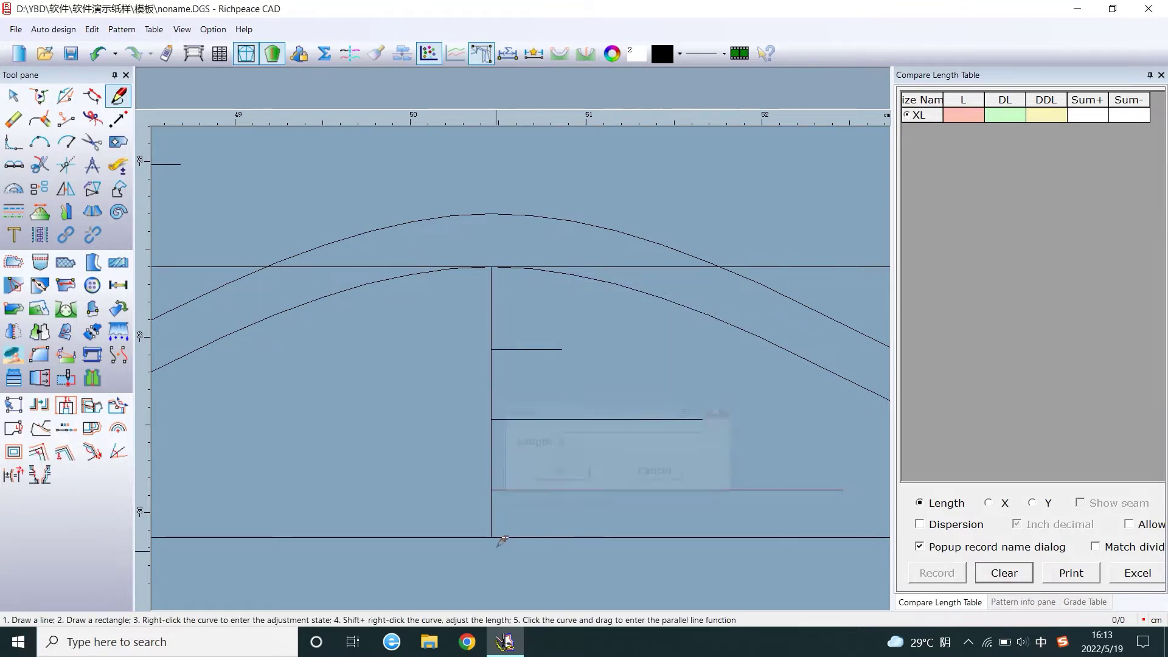
Step: Draw a 2.8 cm horizontal line rightward, starting 0.4 cm below the left end of the 2 cm line
{"action": "left_click", "coordinate": [494, 500]}
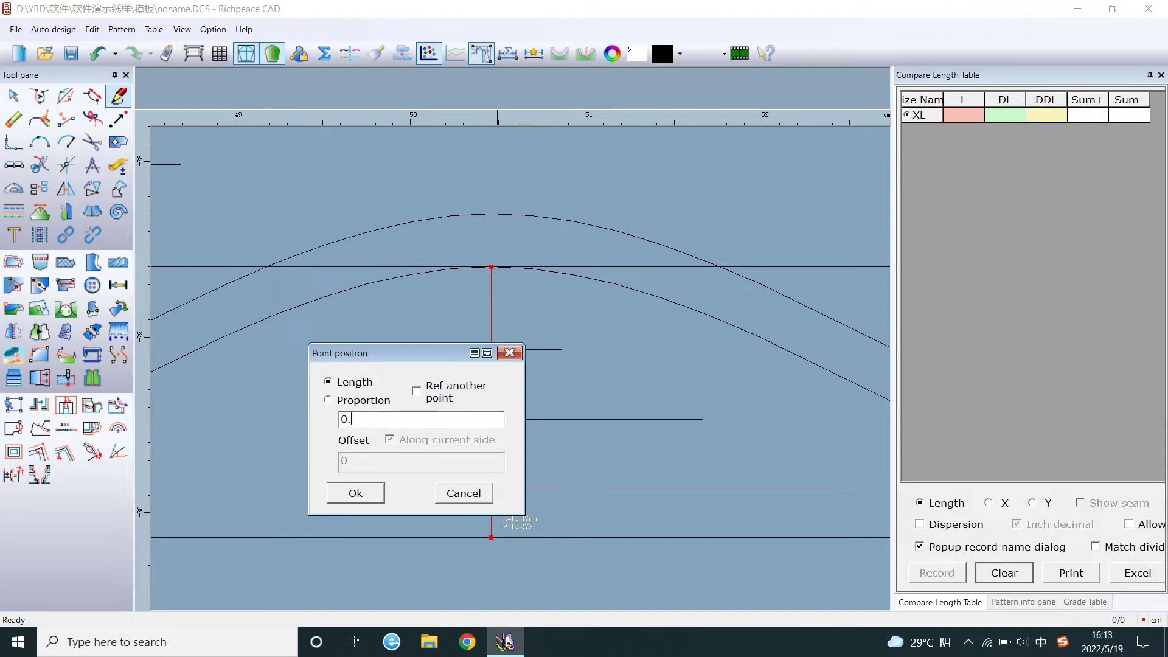
{"action": "left_click", "coordinate": [356, 492]}
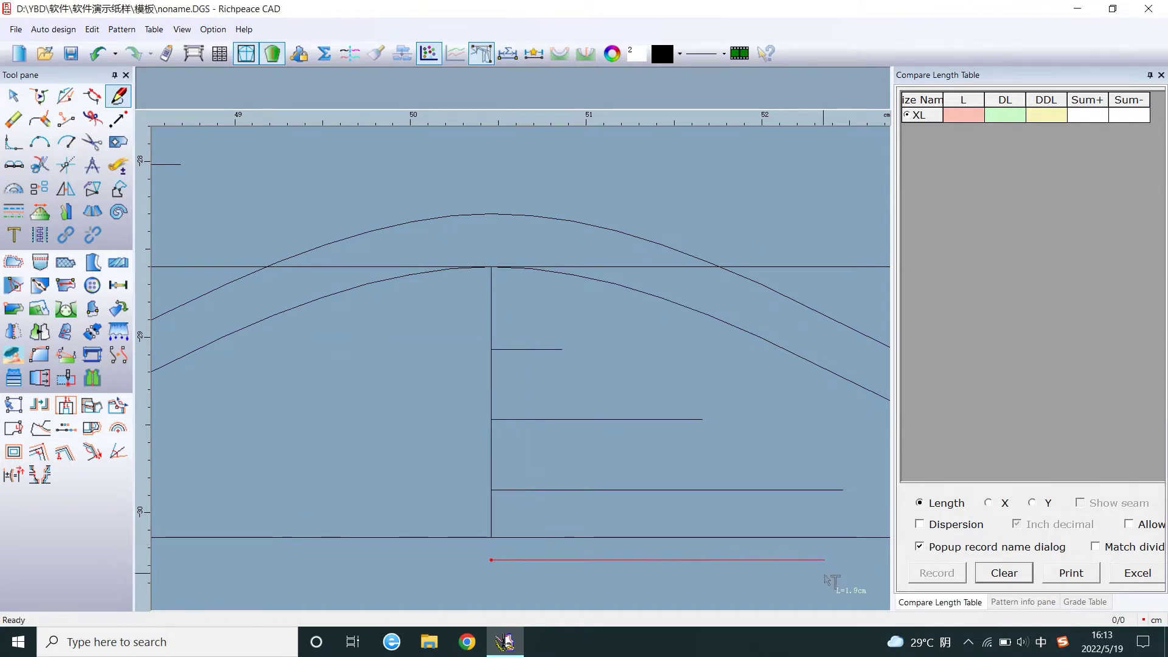
{"action": "left_click", "coordinate": [824, 560]}
{"action": "type", "text": "2.8"}
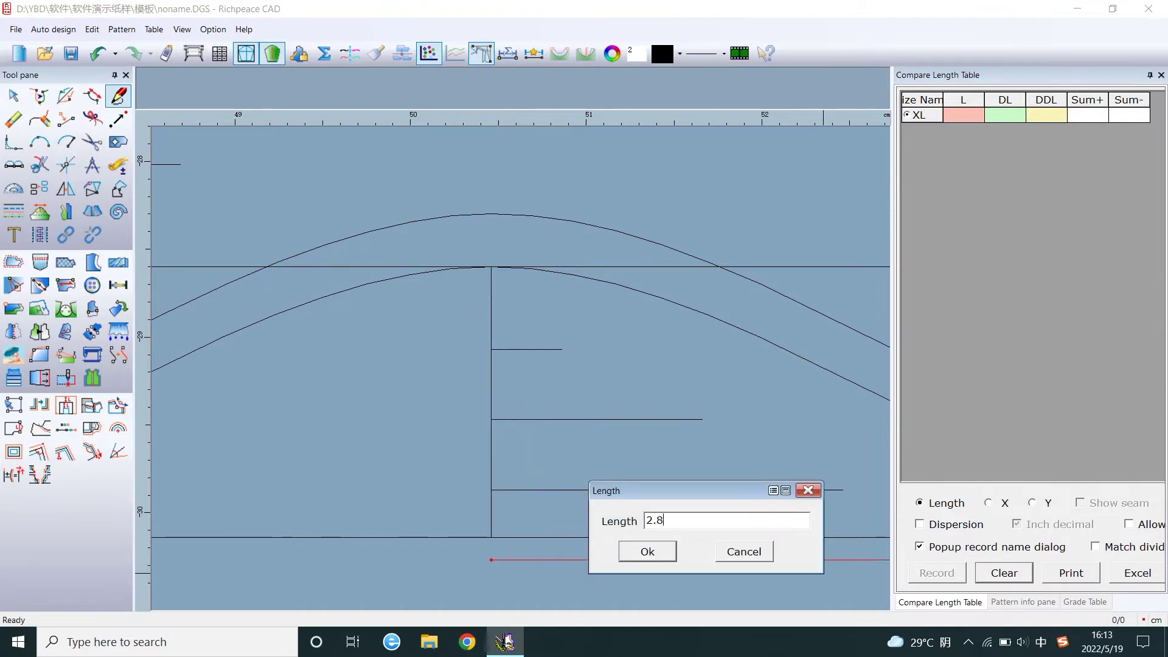
{"action": "left_click", "coordinate": [647, 552]}
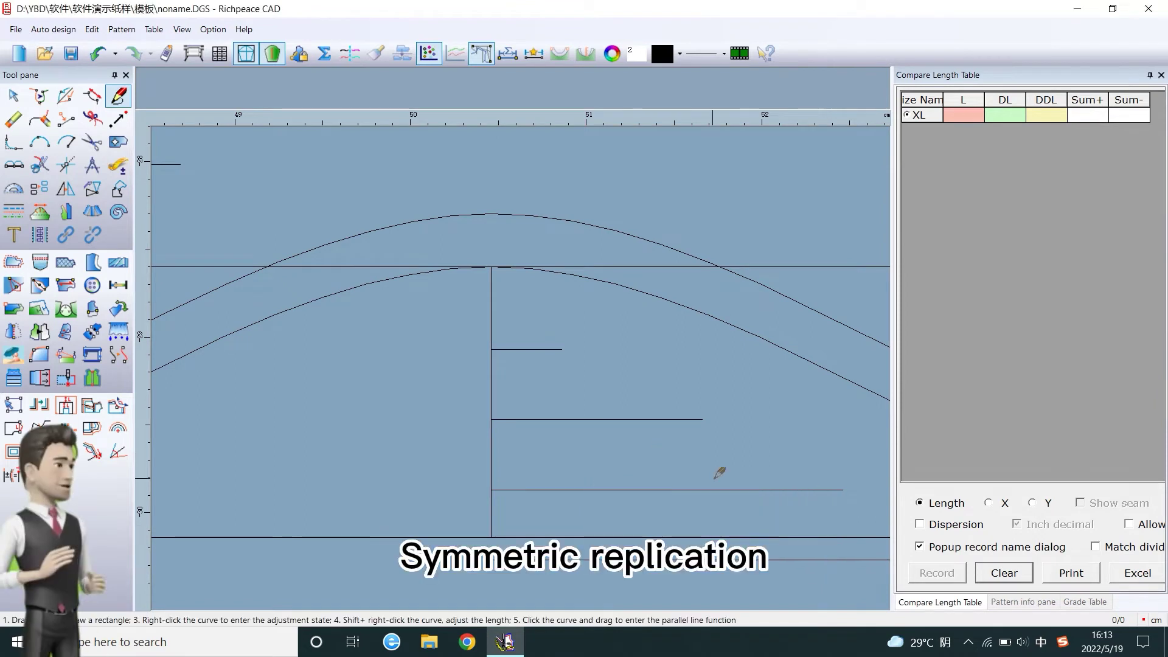
Step: Mirror the four stepped lines beneath the first wave crest about the third vertical line, keeping the originals
{"action": "left_click", "coordinate": [66, 190]}
{"action": "left_click", "coordinate": [491, 393]}
{"action": "left_click_drag", "start_coordinate": [556, 324], "coordinate": [590, 452]}
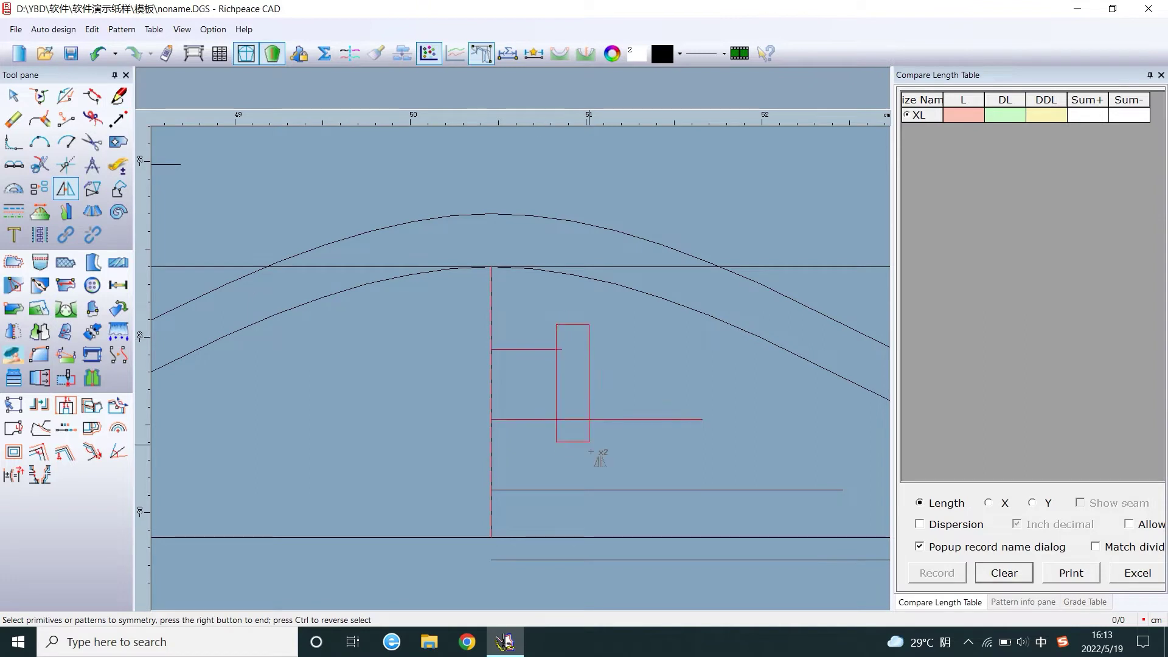
{"action": "right_click", "coordinate": [687, 482]}
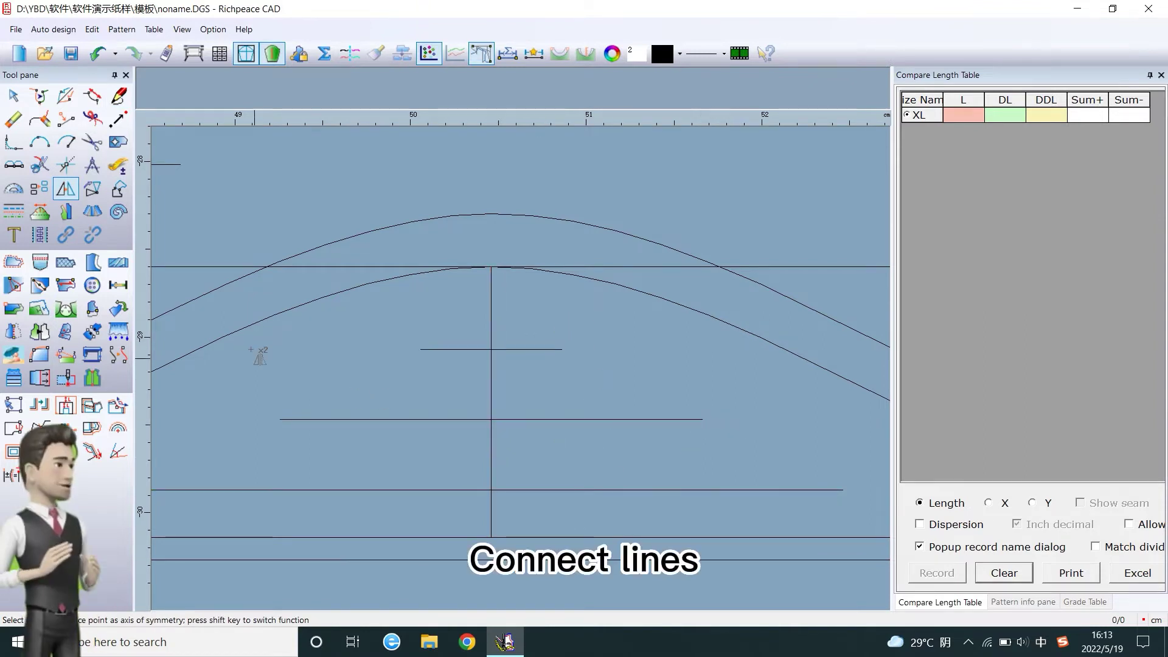
Step: Connect the mirrored halves of each stepped line at the third vertical line into single lines
{"action": "left_click", "coordinate": [37, 188]}
{"action": "left_click", "coordinate": [40, 164]}
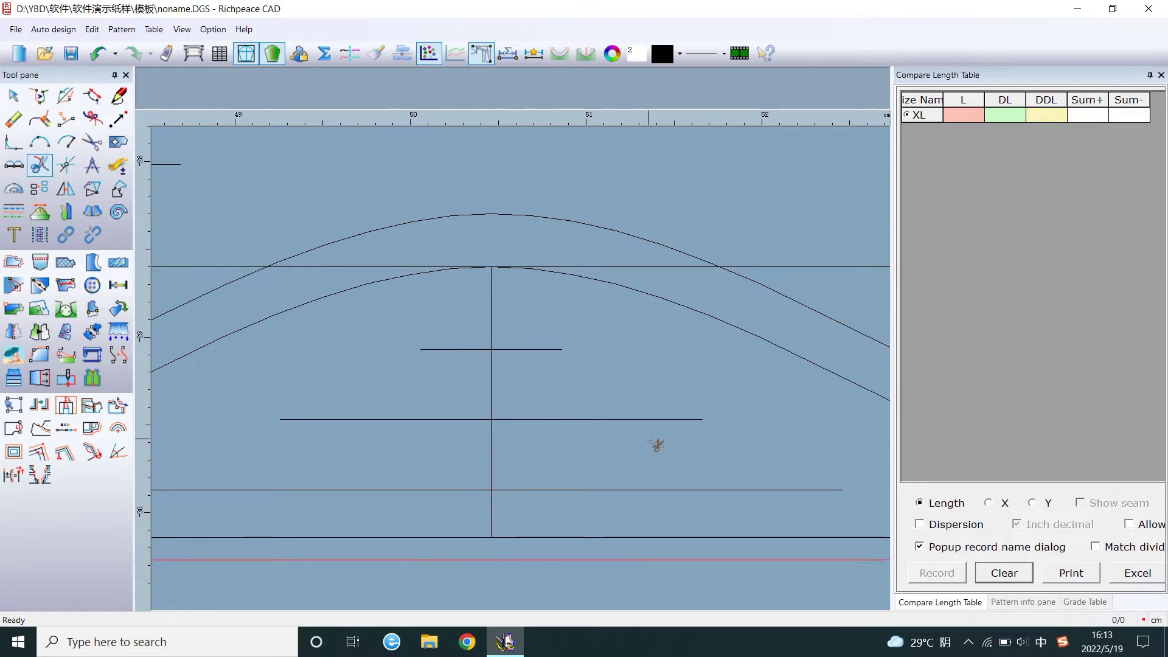
{"action": "scroll", "coordinate": [523, 370], "scroll_direction": "down", "scroll_amount": 2}
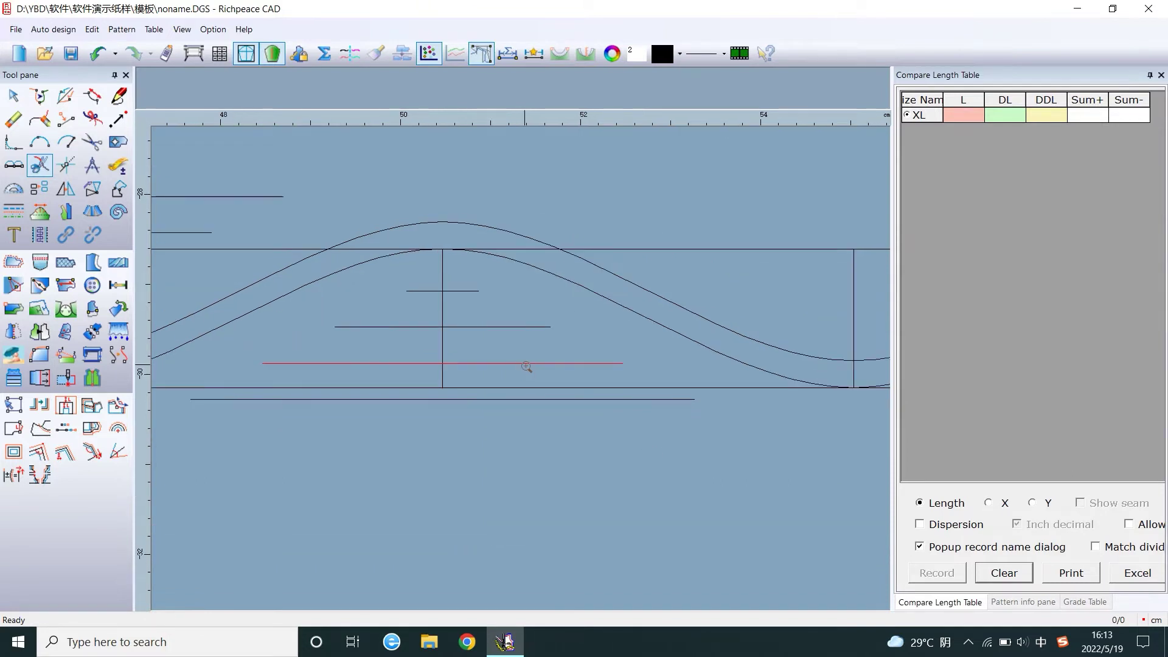
Step: Copy the four stepped lines above the first wave trough to the other two troughs, aligning on the upper curve's intersections with the vertical lines
{"action": "left_click", "coordinate": [47, 192]}
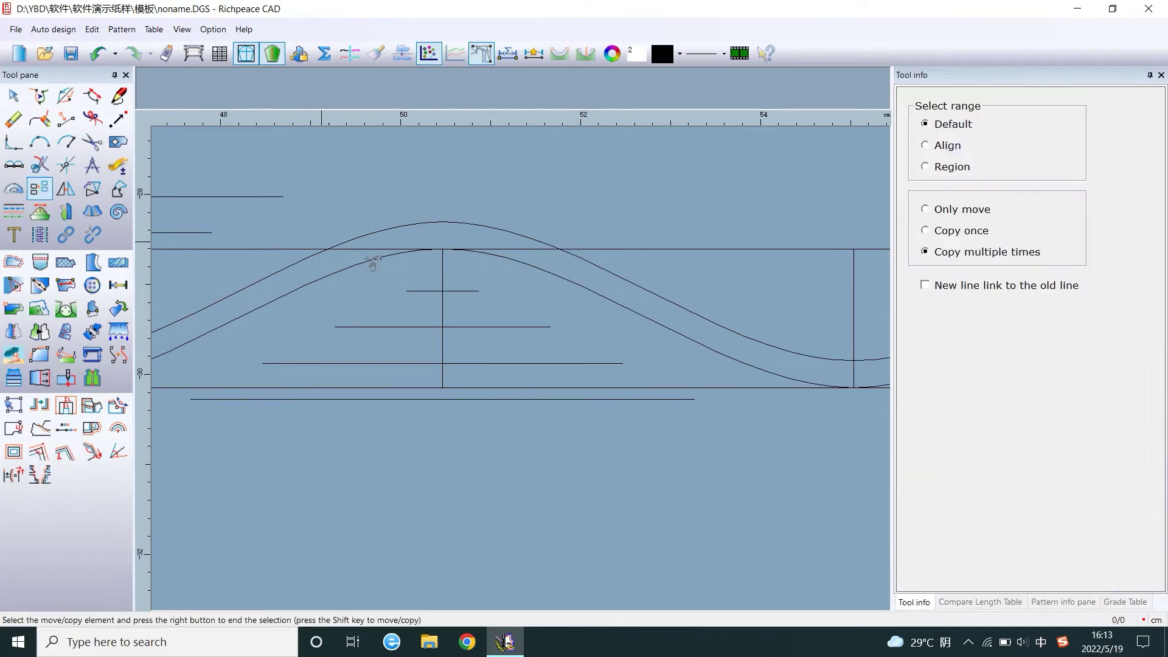
{"action": "scroll", "coordinate": [430, 293], "scroll_direction": "down", "scroll_amount": 3}
{"action": "scroll", "coordinate": [487, 341], "scroll_direction": "up", "scroll_amount": 2}
{"action": "left_click_drag", "start_coordinate": [504, 408], "coordinate": [503, 409]}
{"action": "left_click", "coordinate": [489, 436]}
{"action": "left_click", "coordinate": [445, 465]}
{"action": "right_click", "coordinate": [509, 468]}
{"action": "left_click", "coordinate": [428, 508]}
{"action": "scroll", "coordinate": [650, 485], "scroll_direction": "down", "scroll_amount": 3}
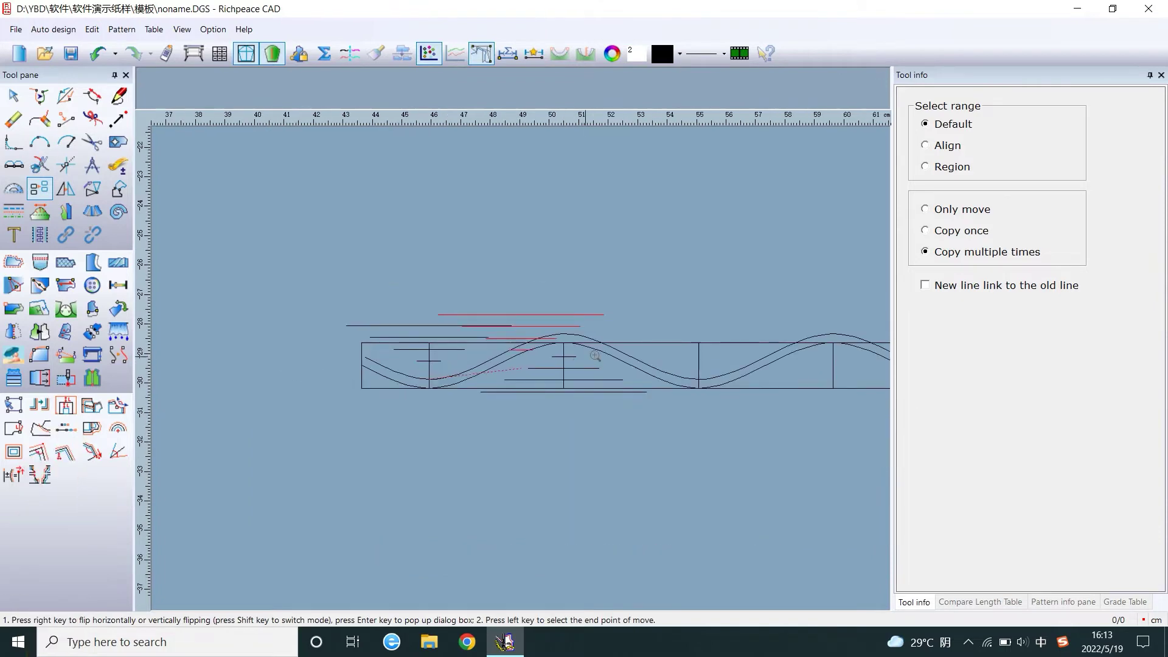
{"action": "scroll", "coordinate": [636, 345], "scroll_direction": "up", "scroll_amount": 3}
{"action": "scroll", "coordinate": [608, 414], "scroll_direction": "down", "scroll_amount": 2}
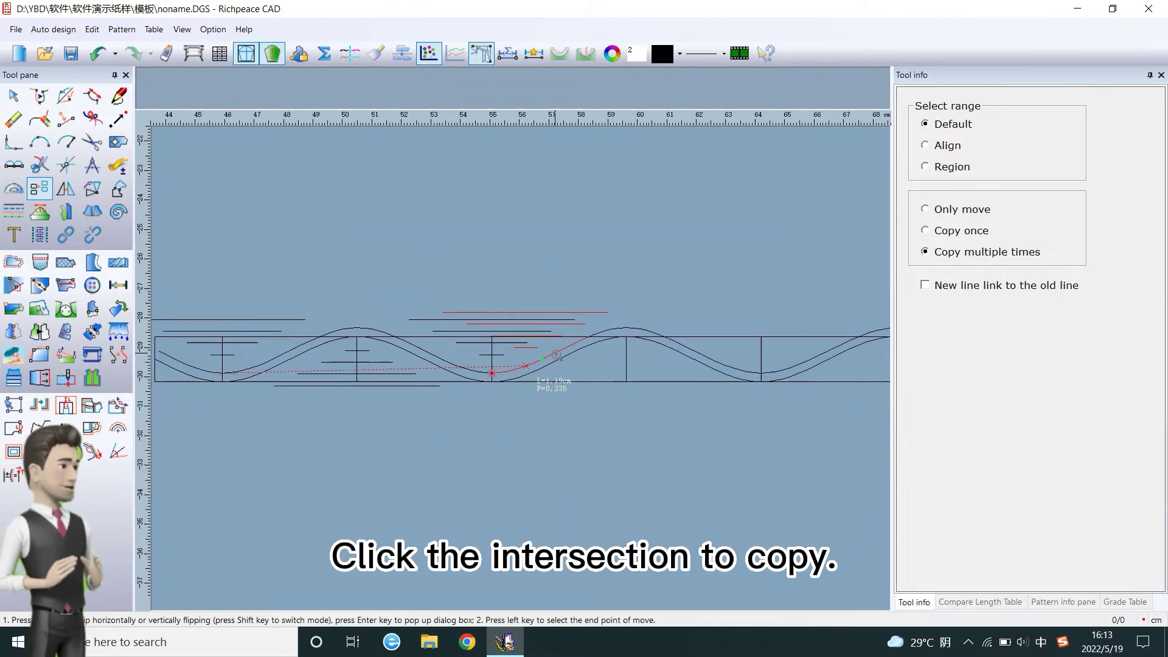
{"action": "scroll", "coordinate": [521, 373], "scroll_direction": "up", "scroll_amount": 2}
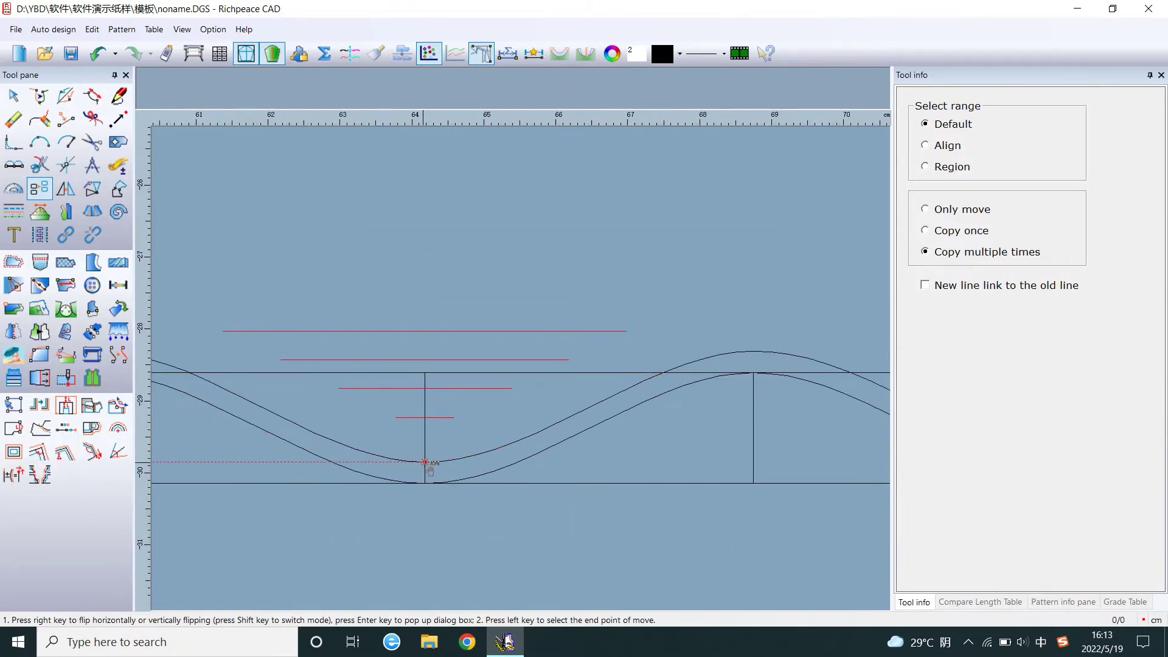
{"action": "key", "text": "Escape"}
Step: Copy the four stepped lines beneath the first wave crest to the other two crests, aligning on the tops of the vertical lines
{"action": "scroll", "coordinate": [277, 433], "scroll_direction": "down", "scroll_amount": 5}
{"action": "scroll", "coordinate": [276, 391], "scroll_direction": "up", "scroll_amount": 4}
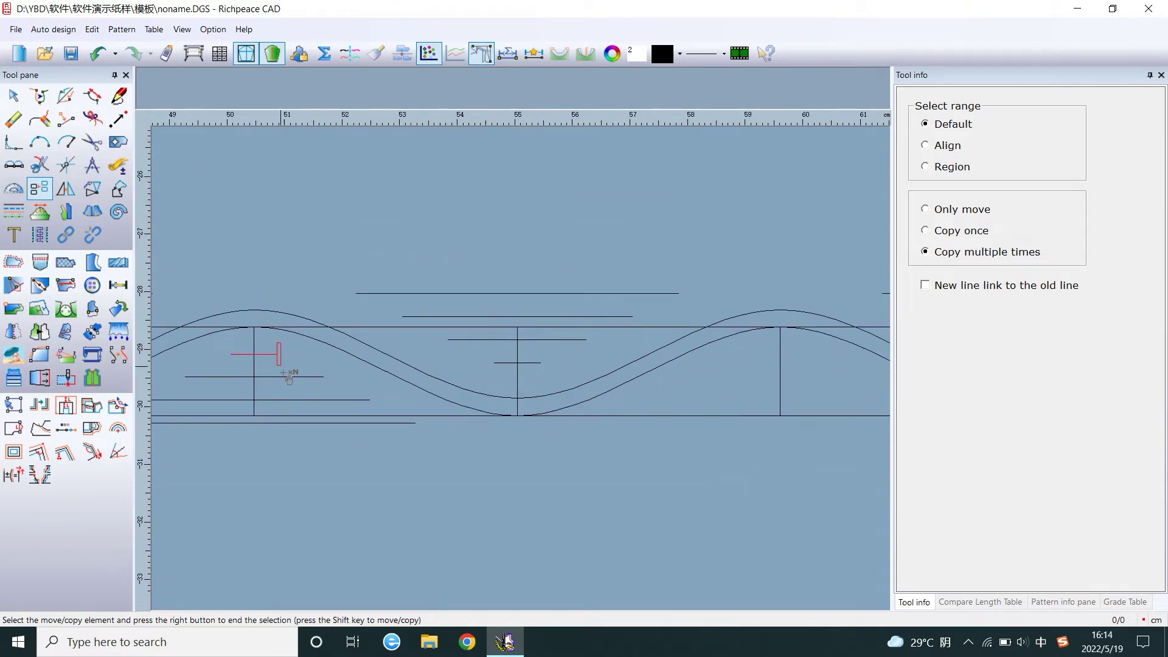
{"action": "left_click", "coordinate": [395, 425]}
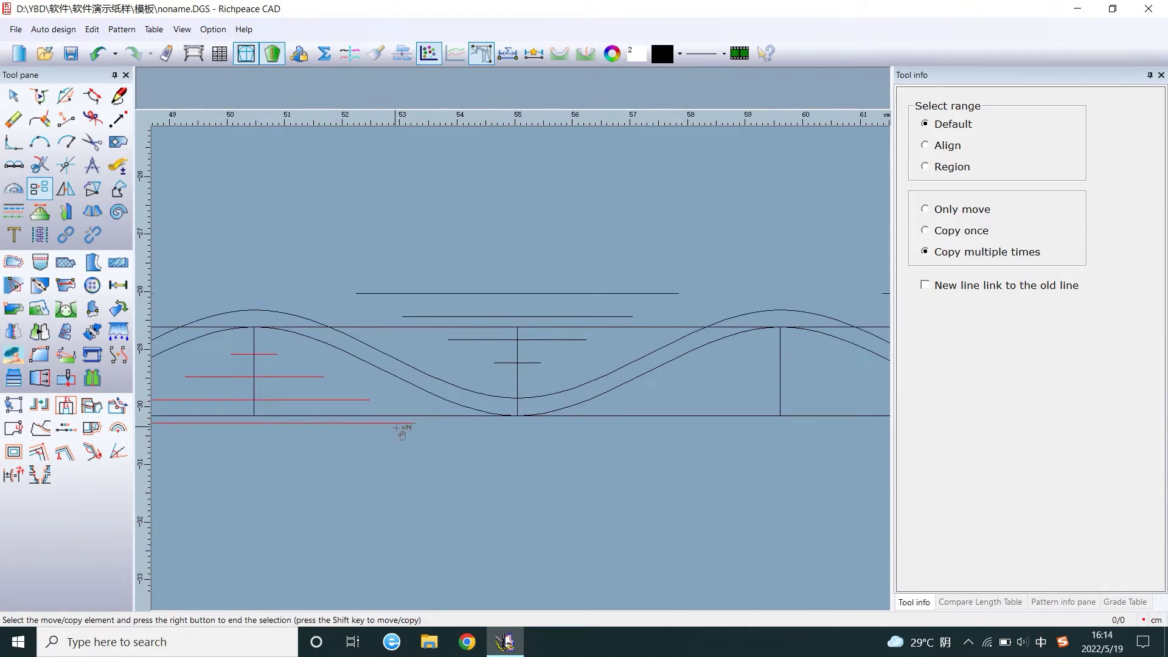
{"action": "right_click", "coordinate": [391, 475]}
{"action": "left_click", "coordinate": [254, 326]}
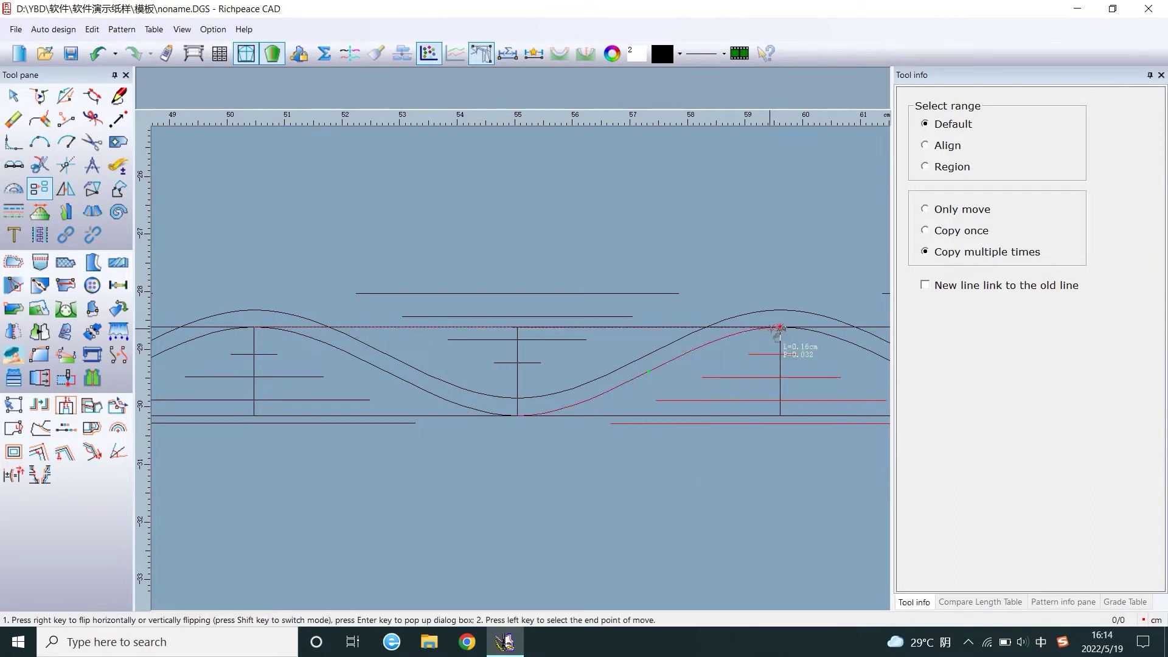
{"action": "scroll", "coordinate": [520, 367], "scroll_direction": "down", "scroll_amount": 2}
{"action": "scroll", "coordinate": [561, 363], "scroll_direction": "up", "scroll_amount": 4}
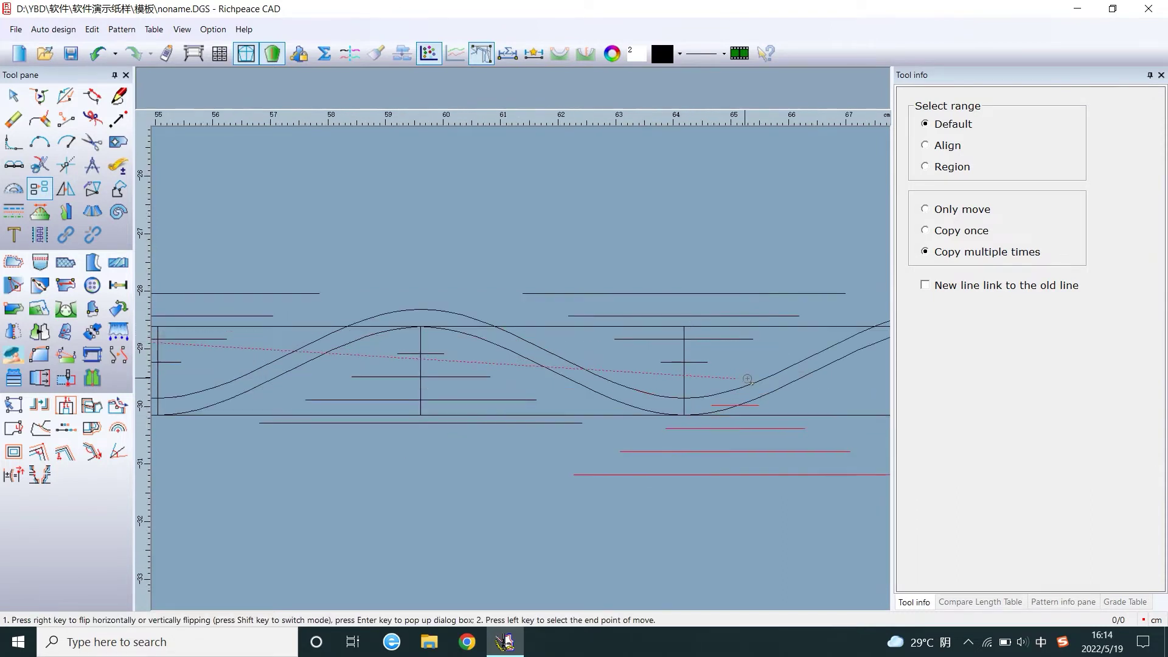
{"action": "scroll", "coordinate": [802, 362], "scroll_direction": "down", "scroll_amount": 1}
{"action": "scroll", "coordinate": [522, 368], "scroll_direction": "up", "scroll_amount": 2}
{"action": "left_click", "coordinate": [698, 328]}
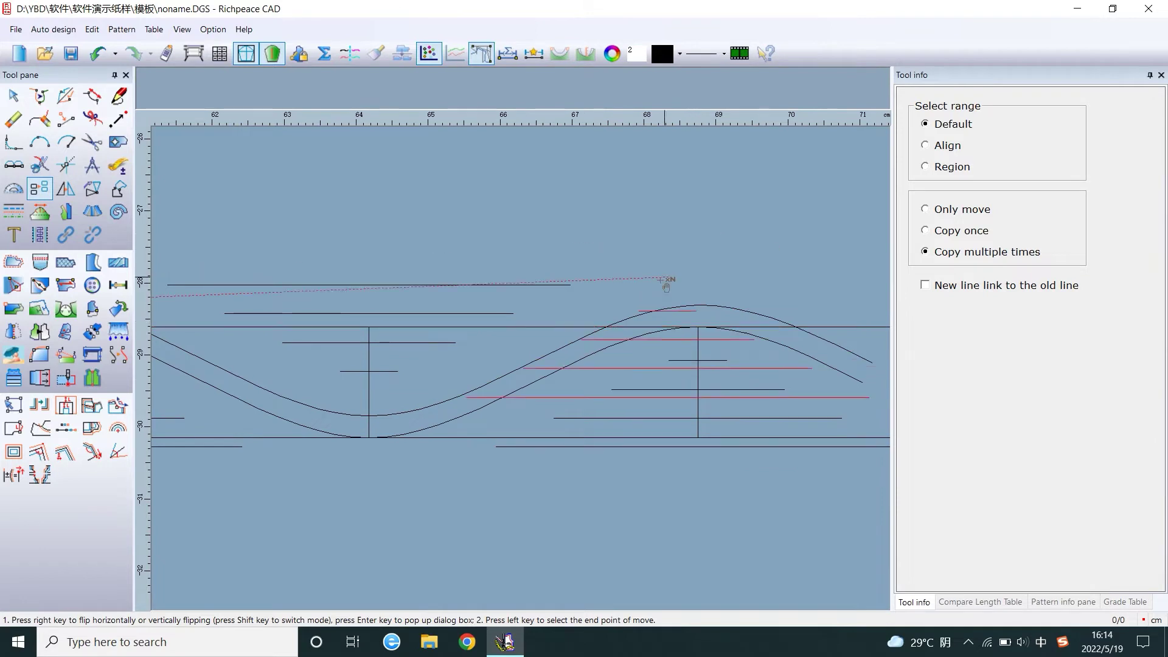
{"action": "key", "text": "Escape"}
{"action": "scroll", "coordinate": [693, 327], "scroll_direction": "down", "scroll_amount": 2}
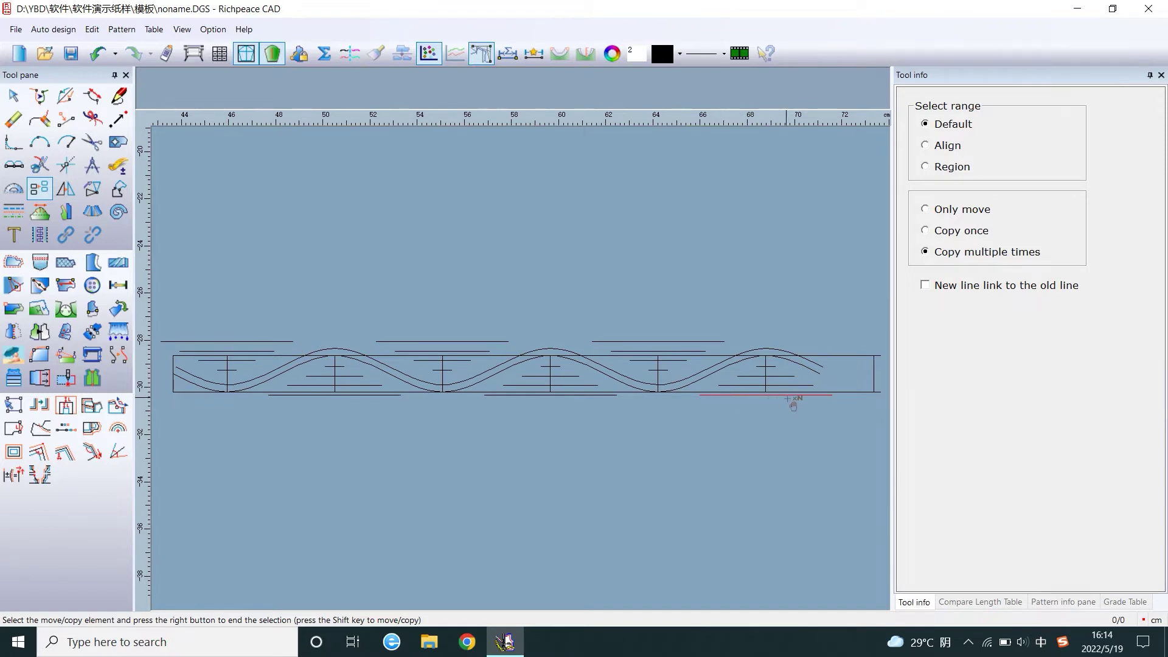
Step: Shorten the uppermost stepped line above the first wave trough by 0.8 cm at its left end
{"action": "left_click", "coordinate": [120, 97]}
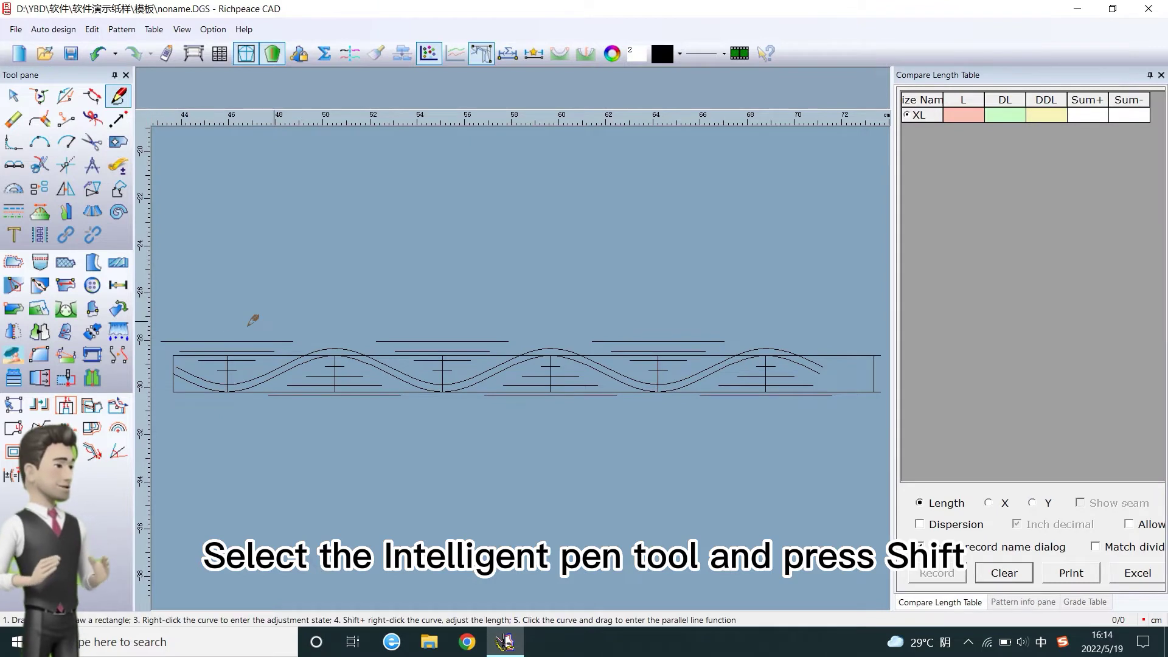
{"action": "right_click", "coordinate": [176, 341], "text": "shift"}
{"action": "left_click_drag", "start_coordinate": [276, 359], "coordinate": [481, 392]}
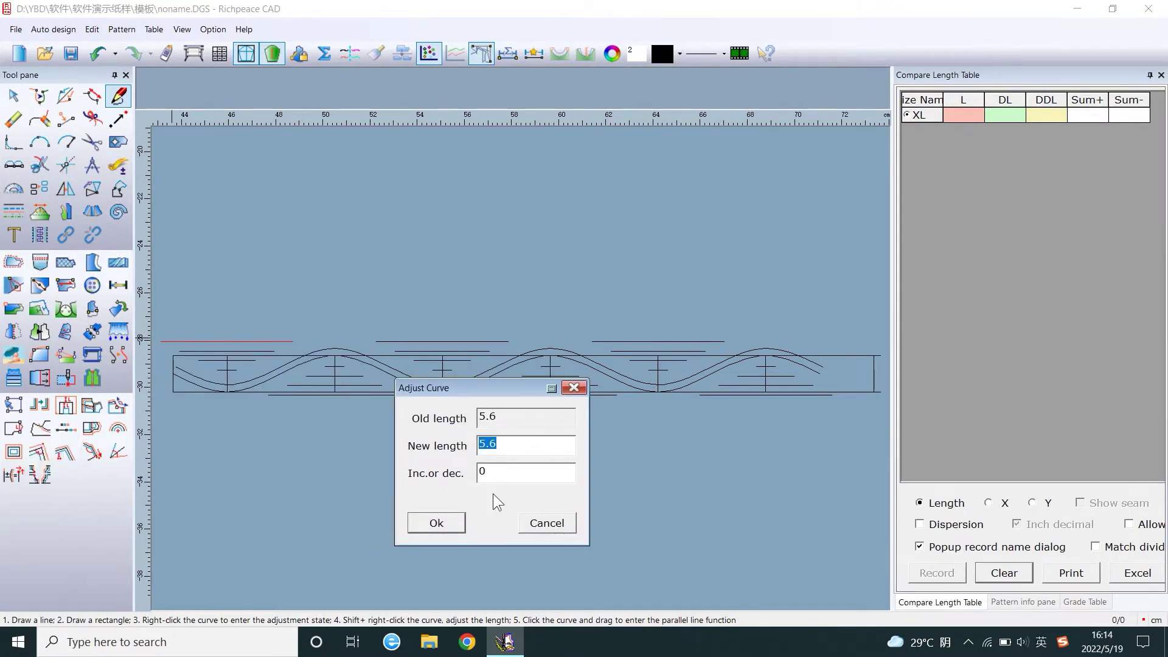
{"action": "double_click", "coordinate": [483, 476]}
{"action": "type", "text": "-0.8"}
{"action": "left_click", "coordinate": [445, 522]}
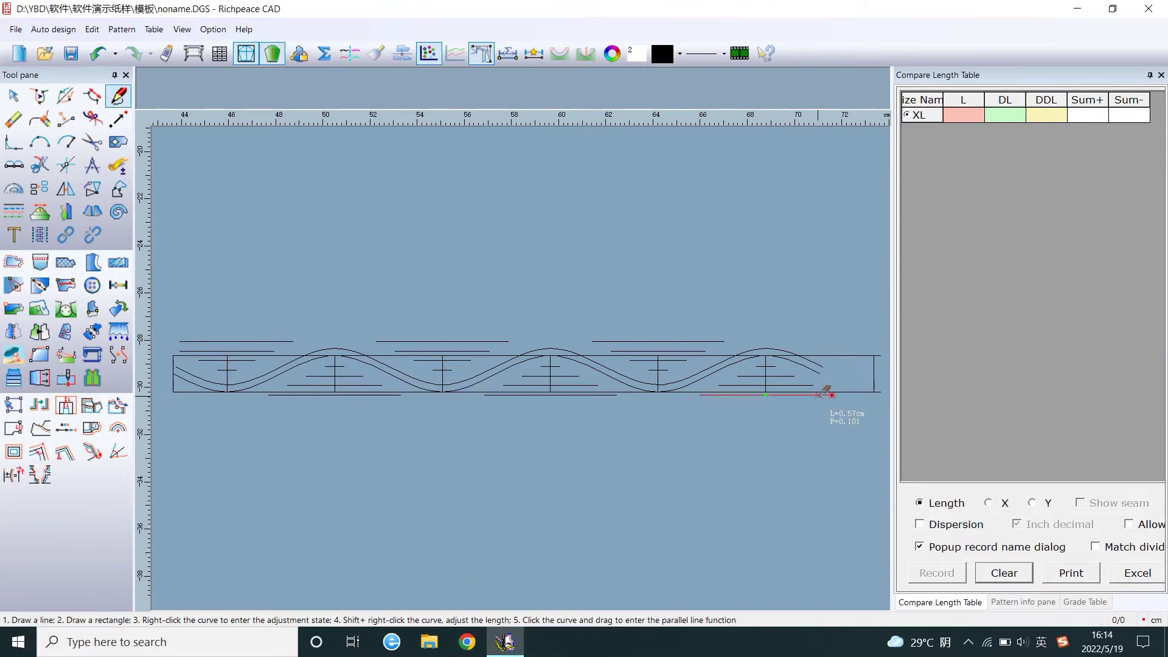
Step: Shorten the lowest stepped line beneath the last wave crest at its right end by the same amount
{"action": "right_click", "coordinate": [831, 396], "text": "shift"}
{"action": "left_click_drag", "start_coordinate": [699, 241], "coordinate": [354, 331]}
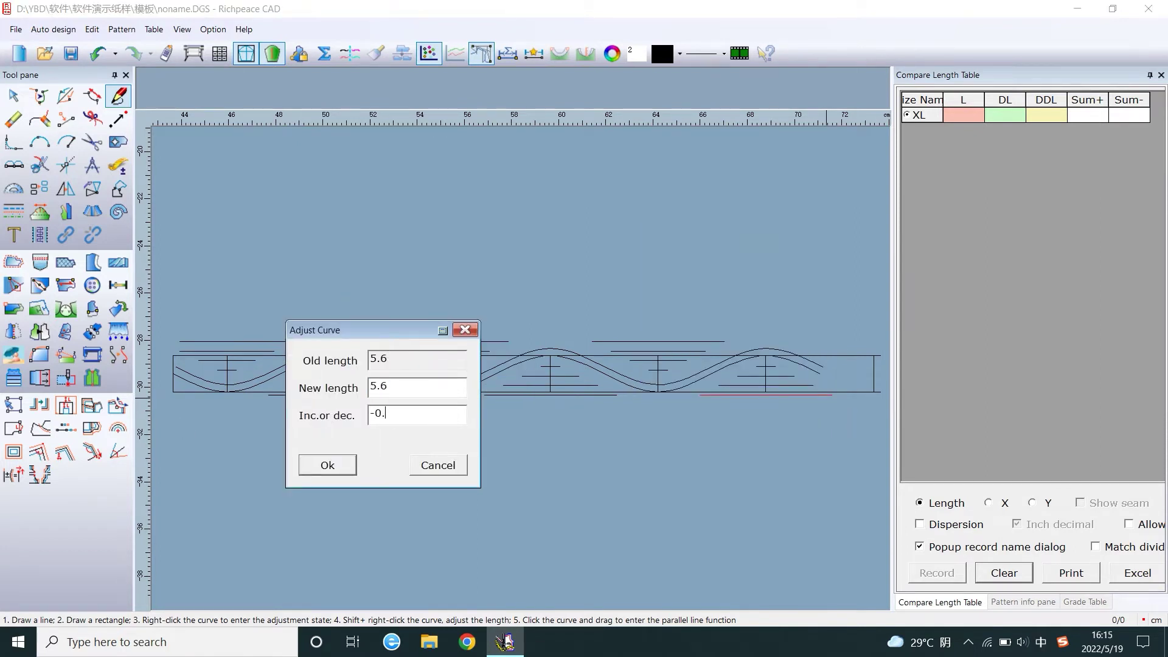
{"action": "left_click", "coordinate": [328, 466]}
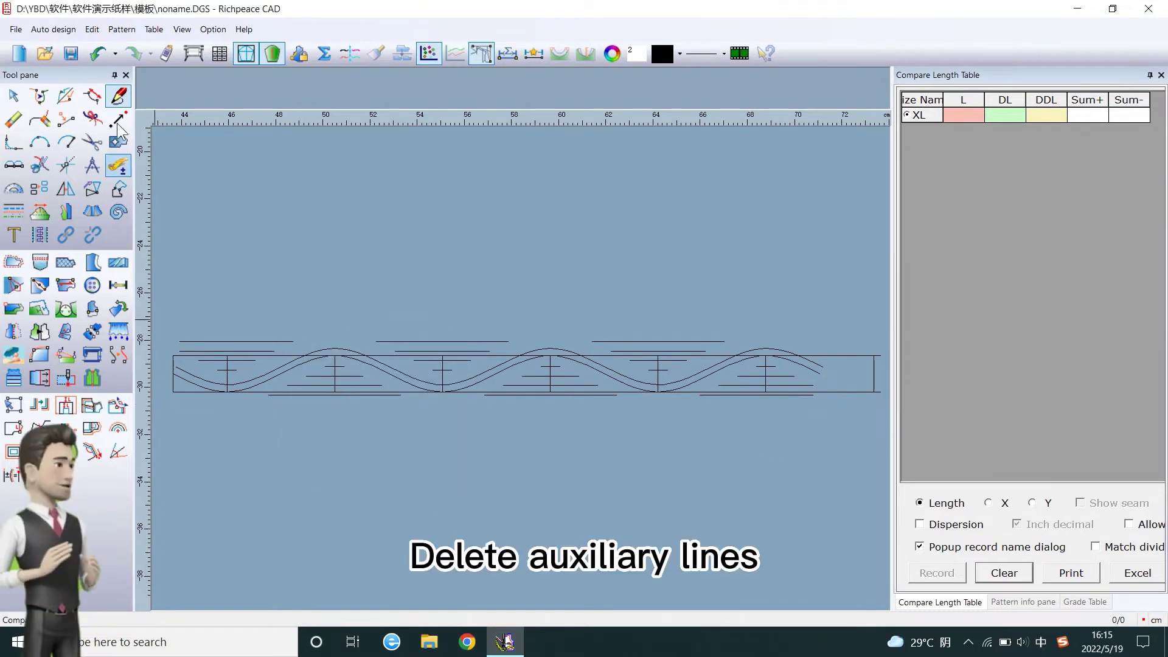
Step: Delete the auxiliary frame and all vertical guide lines, leaving only the two wave curves and the stepped lines
{"action": "left_click", "coordinate": [13, 119]}
{"action": "left_click", "coordinate": [290, 358]}
{"action": "left_click", "coordinate": [250, 392]}
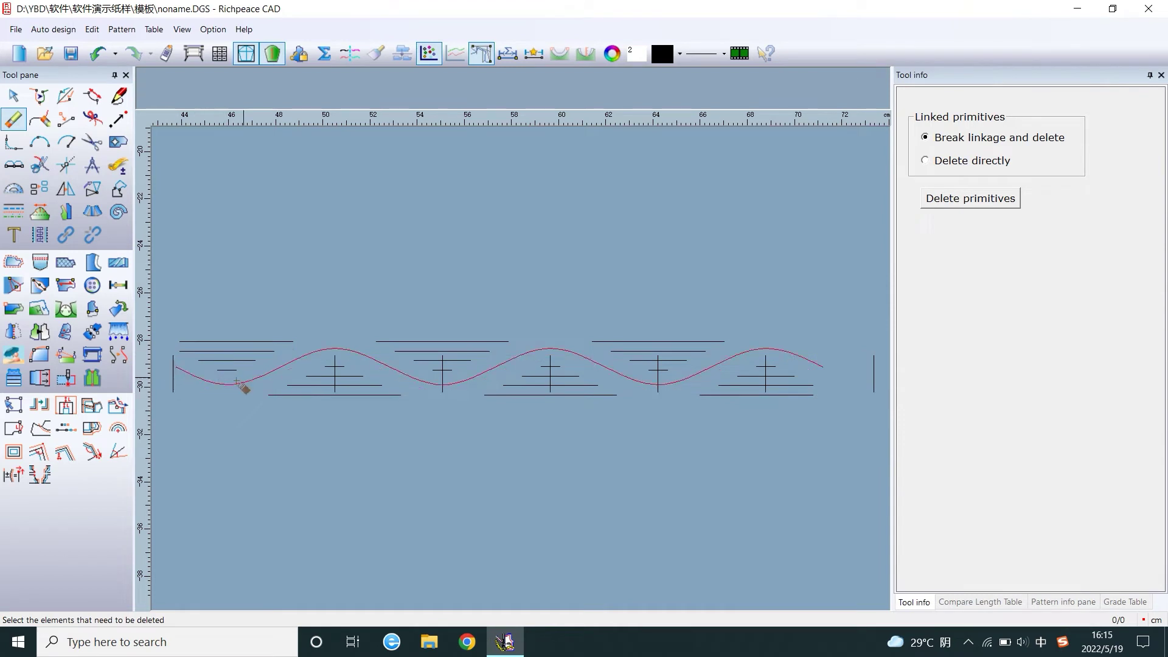
{"action": "left_click", "coordinate": [234, 390]}
{"action": "key", "text": "ctrl+z"}
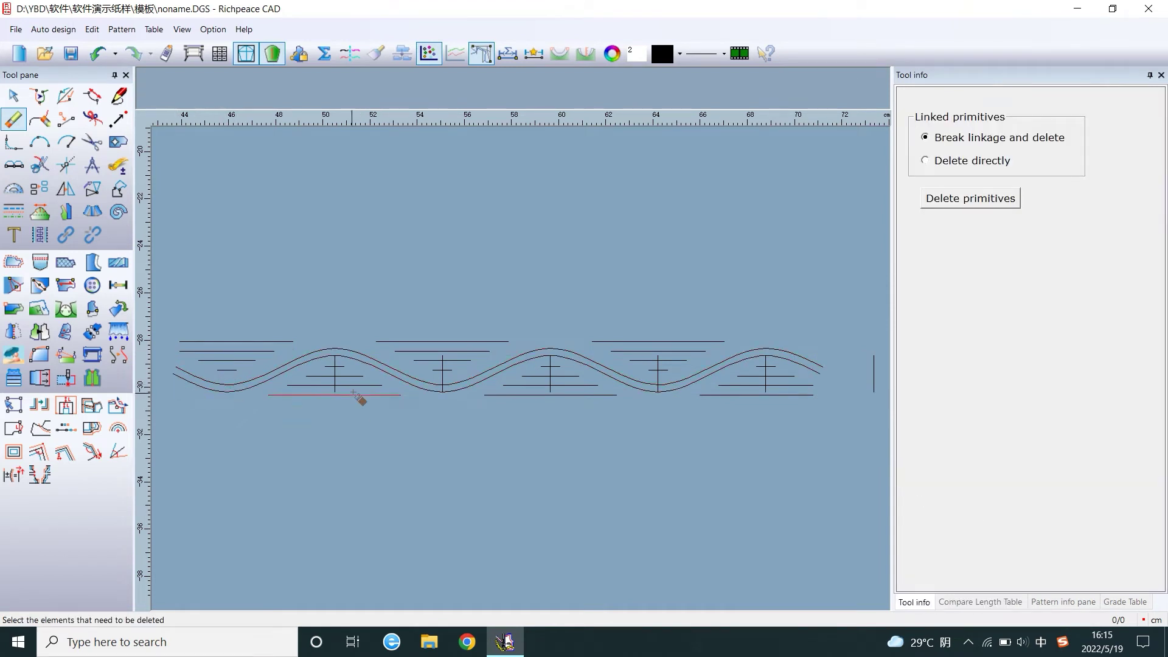
{"action": "left_click", "coordinate": [336, 384]}
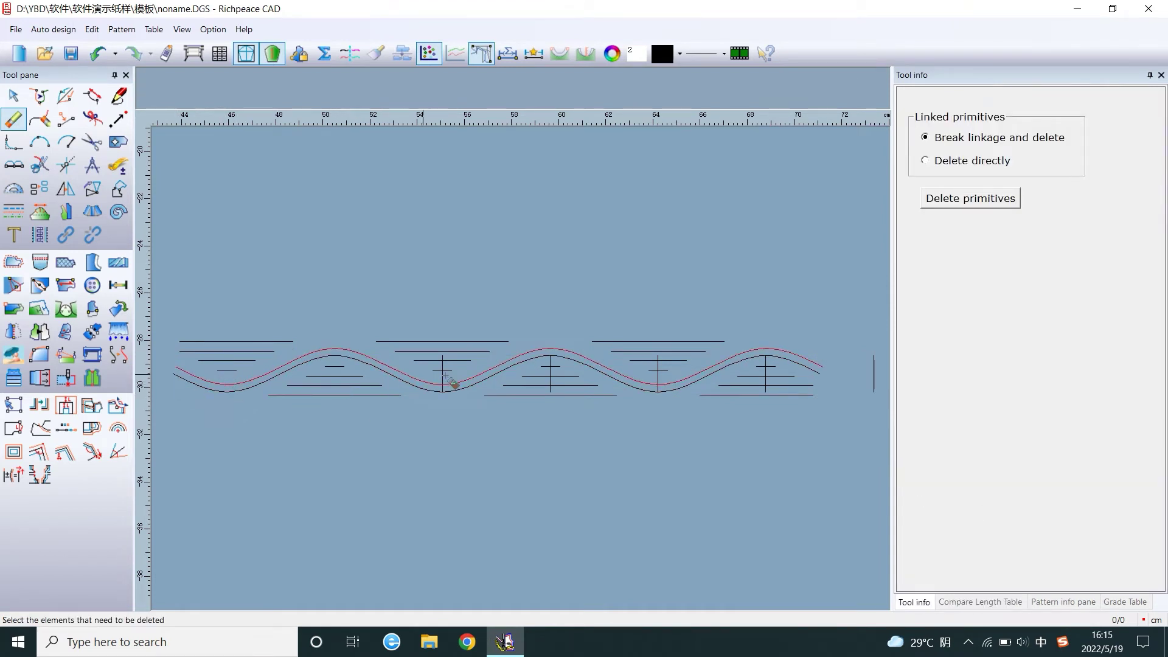
{"action": "left_click", "coordinate": [552, 386]}
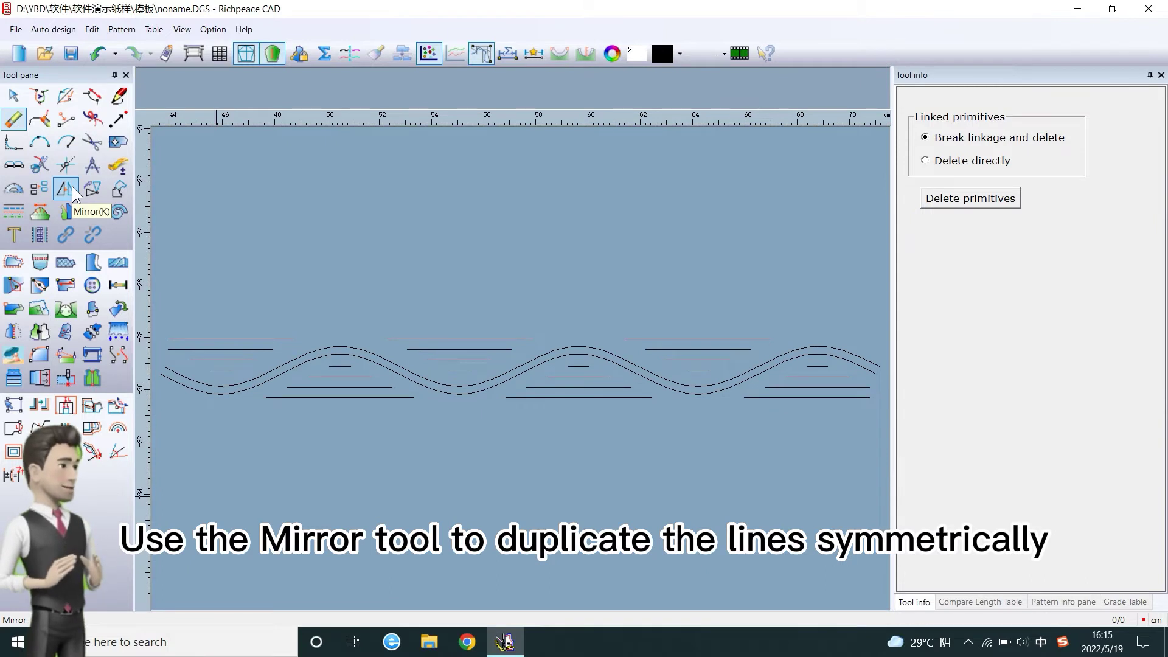
Step: Mirror the wave curves and stepped lines downward about the lowest line beneath the first crest, leaving out the lines lying on the axis
{"action": "left_click", "coordinate": [68, 189]}
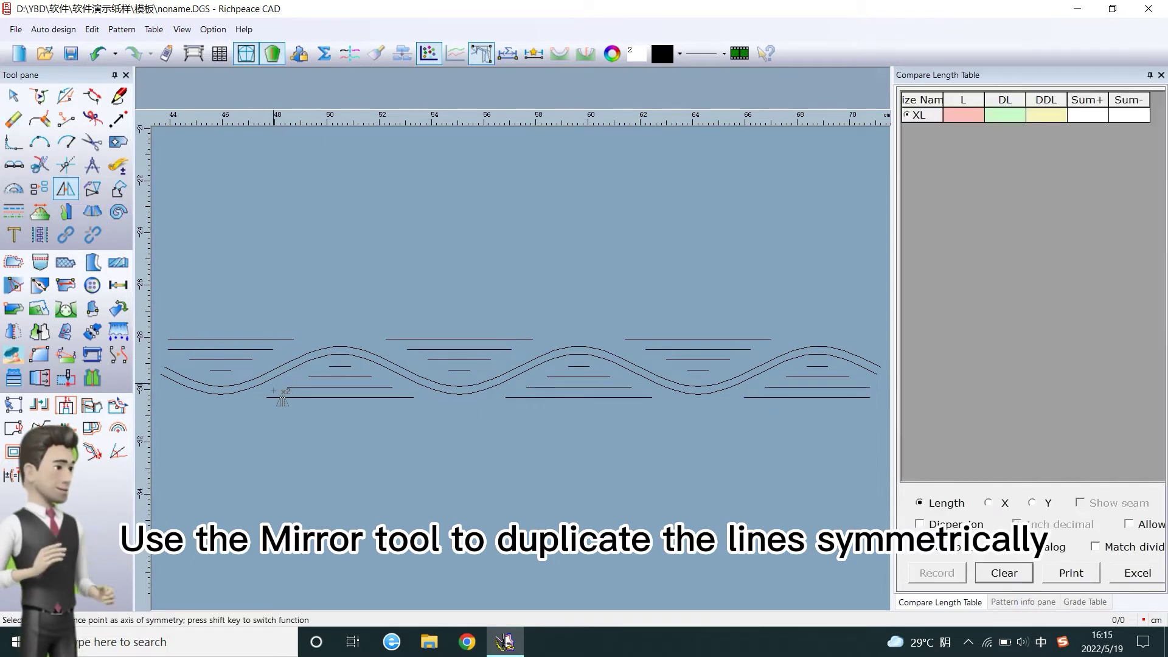
{"action": "left_click", "coordinate": [393, 398]}
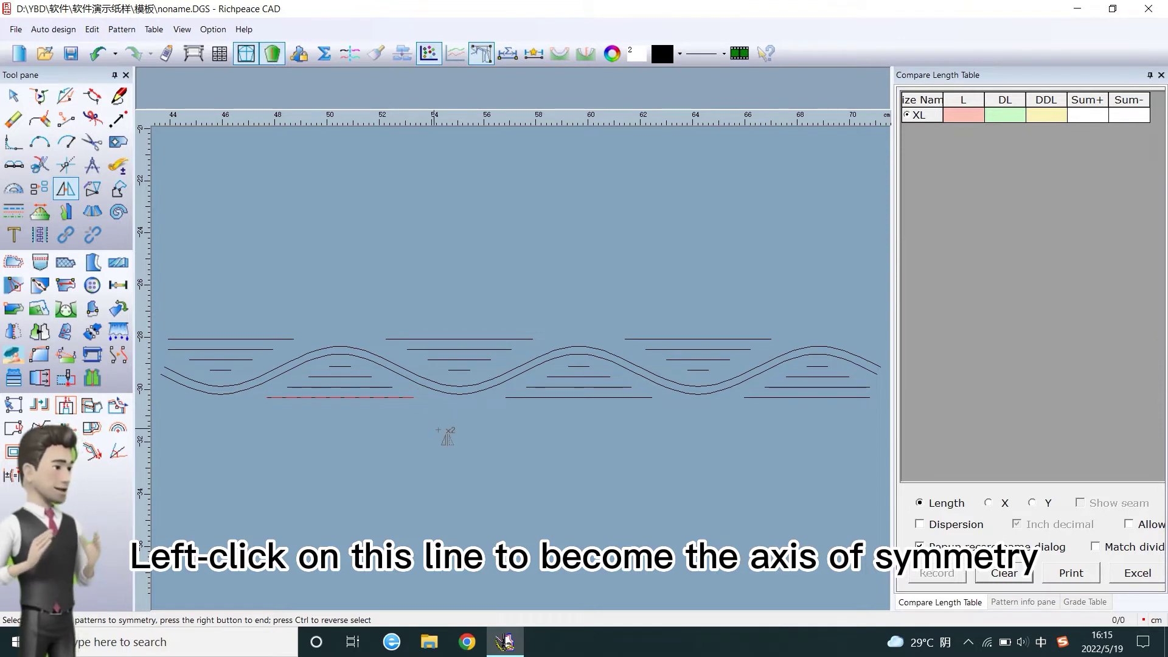
{"action": "left_click_drag", "start_coordinate": [208, 286], "coordinate": [218, 397]}
{"action": "left_click_drag", "start_coordinate": [331, 274], "coordinate": [359, 392]}
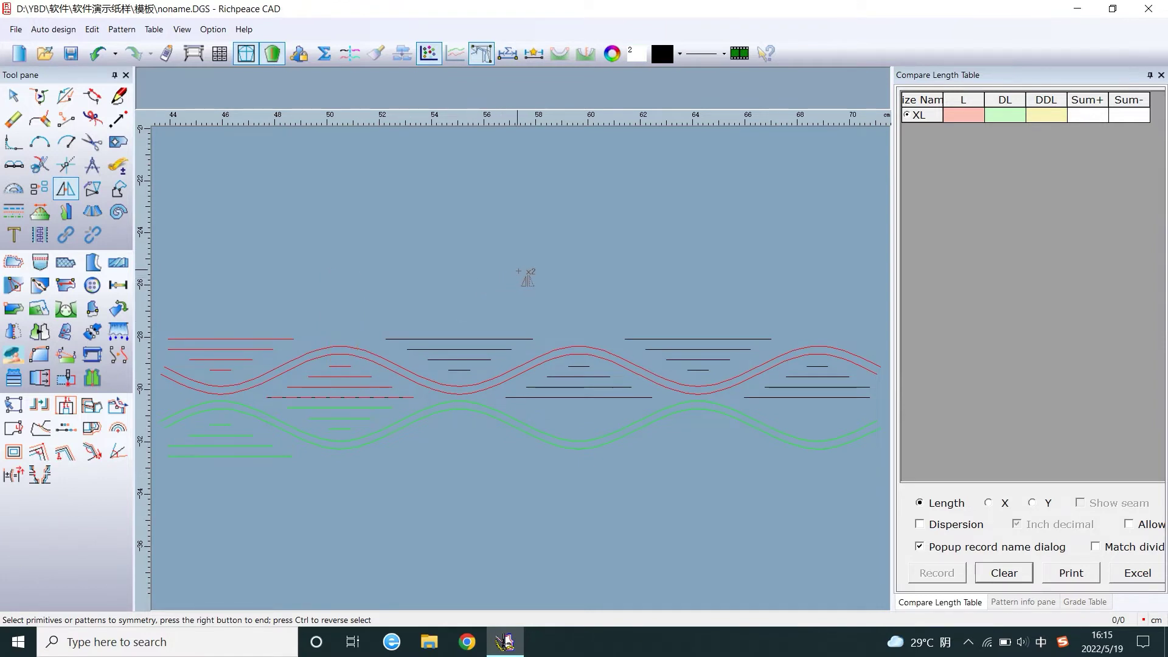
{"action": "left_click_drag", "start_coordinate": [490, 278], "coordinate": [460, 373]}
{"action": "left_click_drag", "start_coordinate": [578, 370], "coordinate": [581, 390]}
{"action": "left_click_drag", "start_coordinate": [712, 275], "coordinate": [692, 360]}
{"action": "left_click_drag", "start_coordinate": [871, 289], "coordinate": [821, 389]}
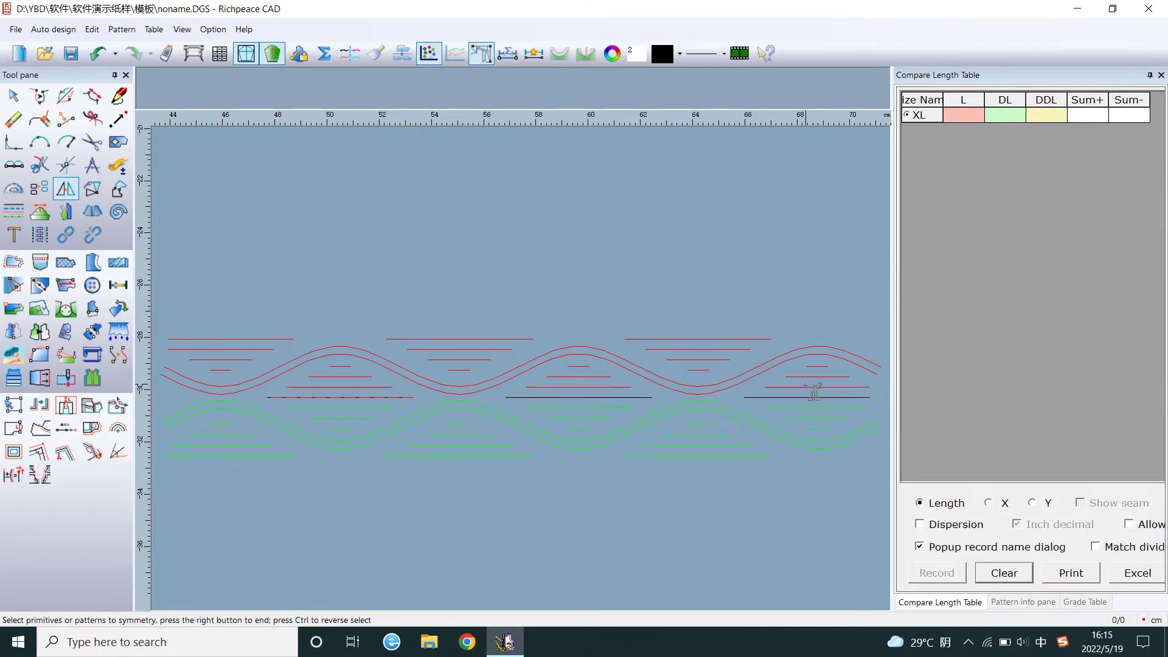
{"action": "left_click", "coordinate": [801, 396]}
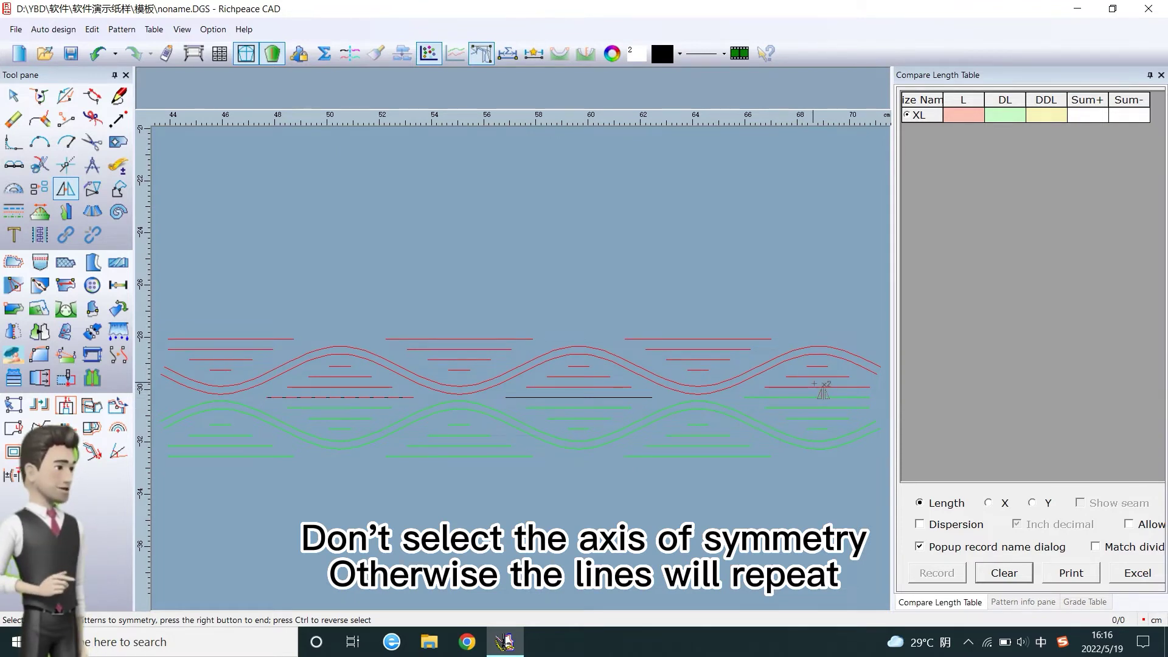
{"action": "left_click", "coordinate": [758, 399]}
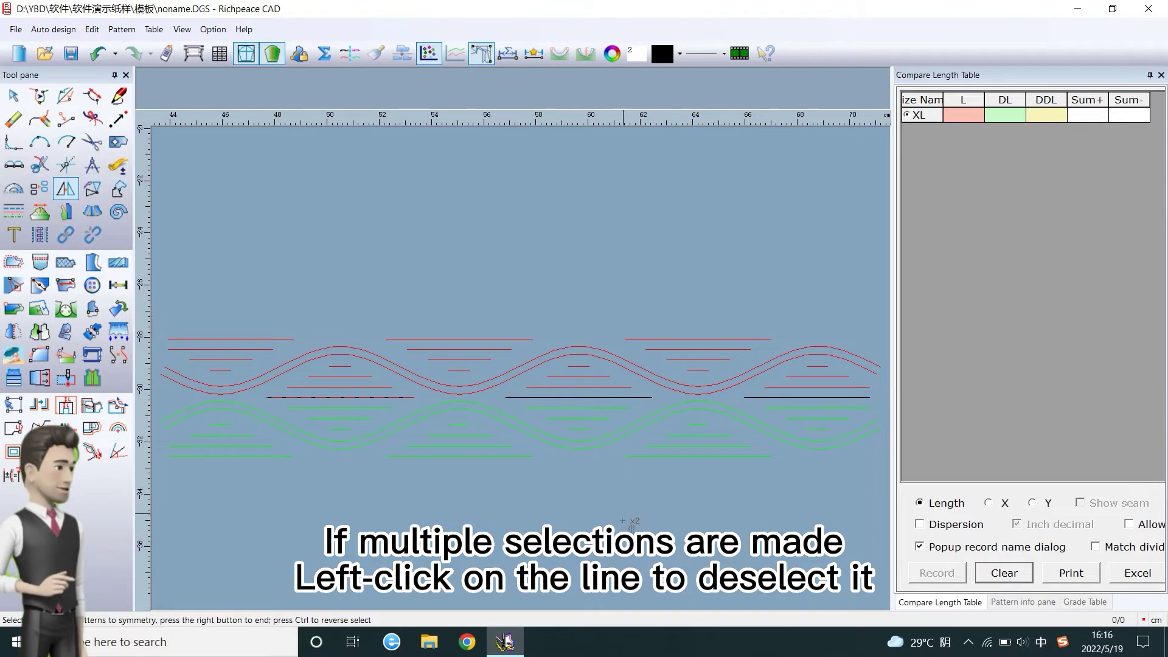
{"action": "right_click", "coordinate": [556, 521]}
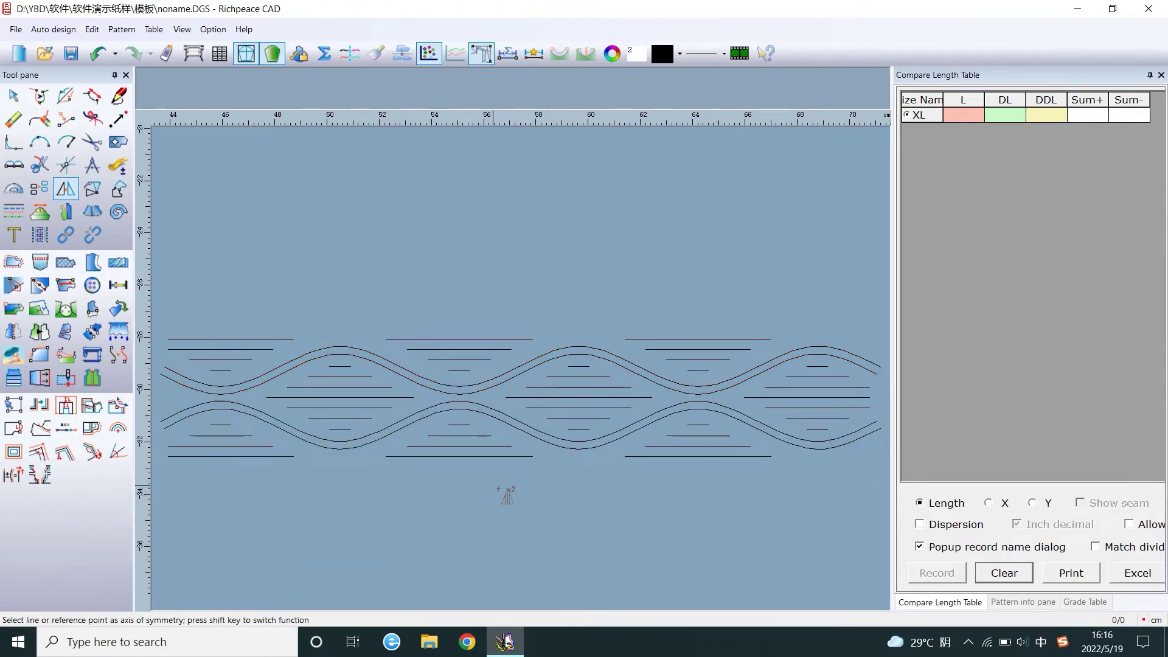
Step: Mirror the doubled pattern downward about the lowest middle stepped line, leaving out the lines lying on the axis
{"action": "left_click", "coordinate": [463, 455]}
{"action": "scroll", "coordinate": [521, 369], "scroll_direction": "down", "scroll_amount": 1}
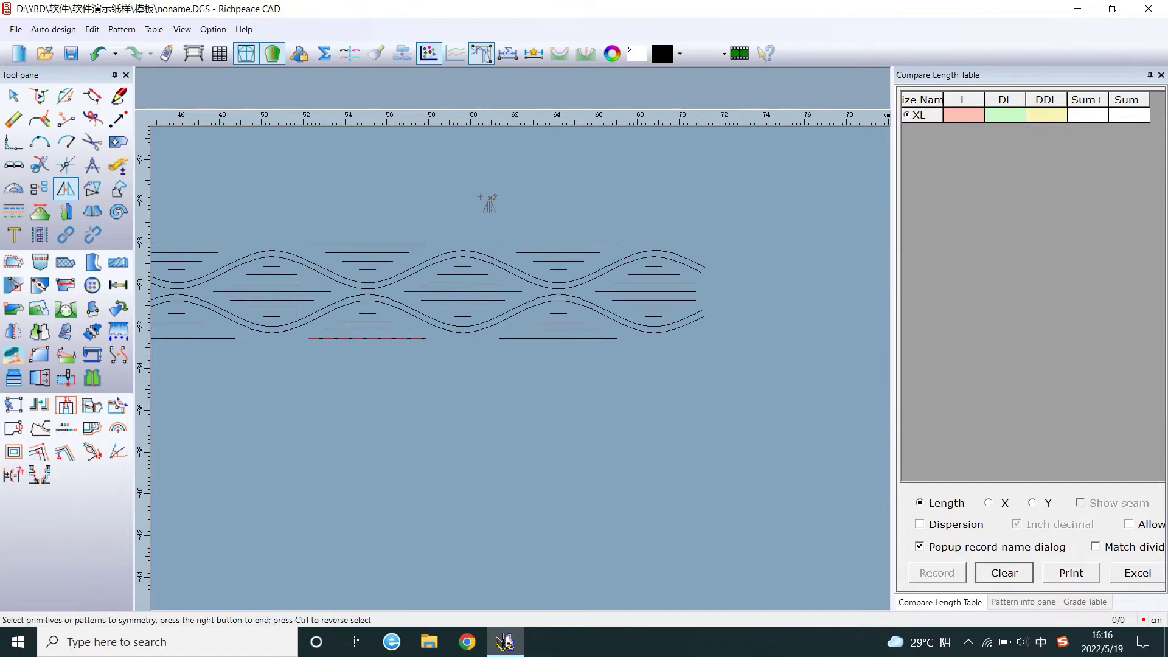
{"action": "left_click_drag", "start_coordinate": [480, 196], "coordinate": [673, 343]}
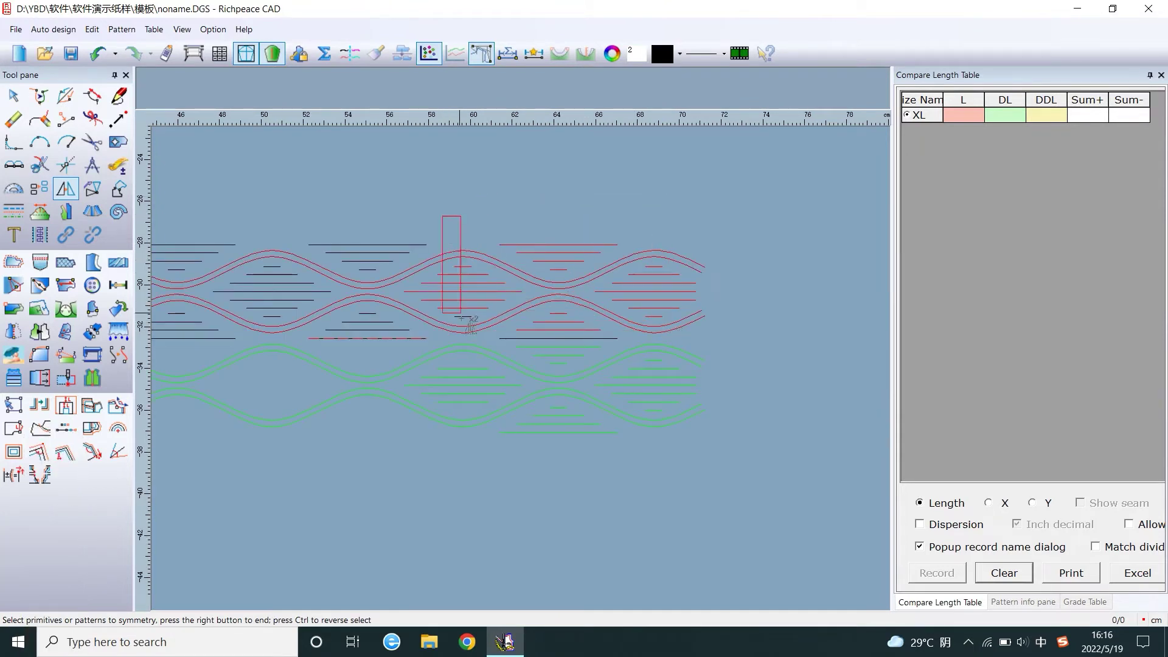
{"action": "left_click_drag", "start_coordinate": [460, 318], "coordinate": [461, 318]}
{"action": "left_click_drag", "start_coordinate": [381, 202], "coordinate": [373, 332]}
{"action": "left_click_drag", "start_coordinate": [272, 202], "coordinate": [259, 315]}
{"action": "left_click_drag", "start_coordinate": [203, 205], "coordinate": [188, 315]}
{"action": "left_click_drag", "start_coordinate": [202, 205], "coordinate": [192, 332]}
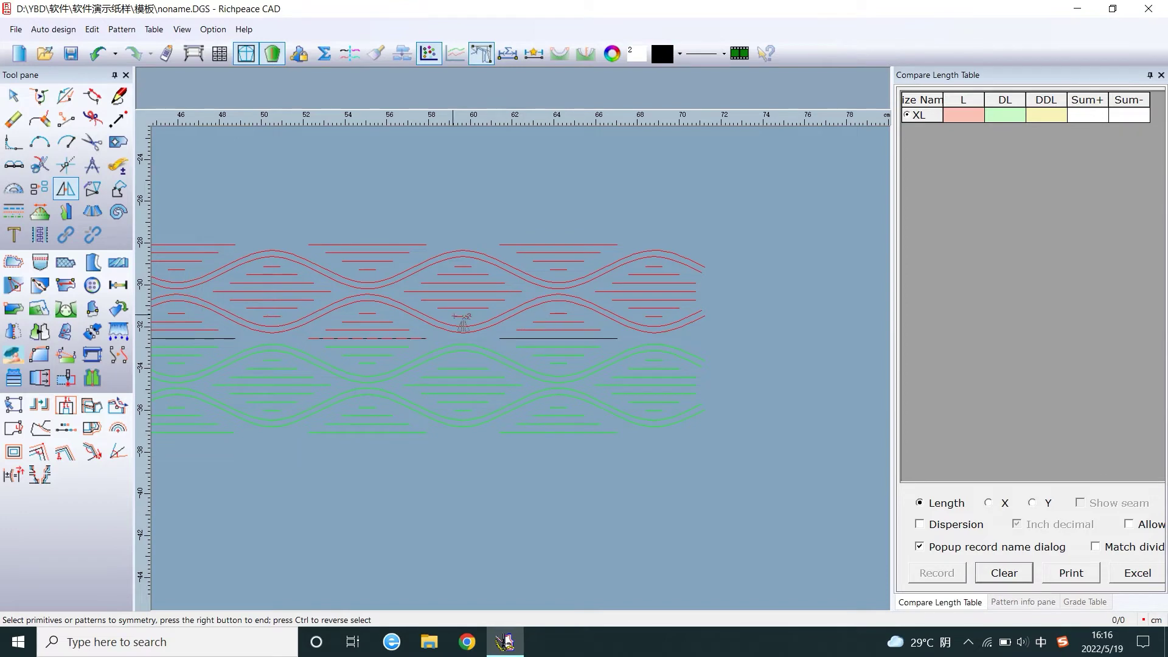
{"action": "scroll", "coordinate": [458, 325], "scroll_direction": "down", "scroll_amount": 1}
{"action": "scroll", "coordinate": [707, 406], "scroll_direction": "up", "scroll_amount": 1}
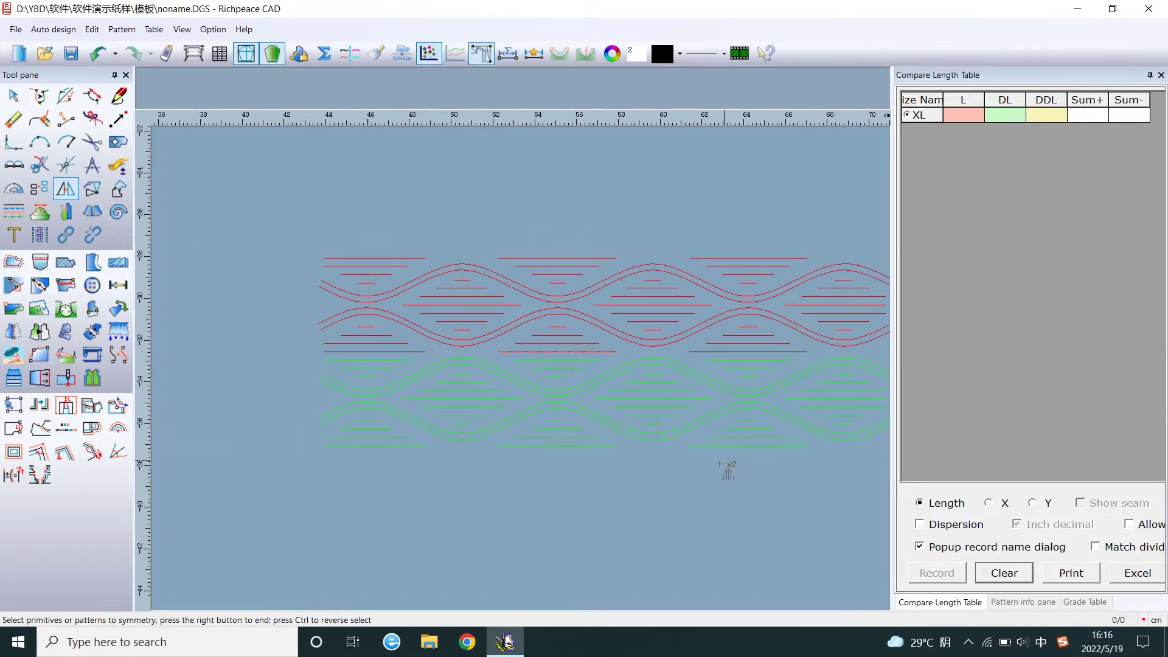
{"action": "scroll", "coordinate": [729, 472], "scroll_direction": "down", "scroll_amount": 1}
{"action": "right_click", "coordinate": [490, 399]}
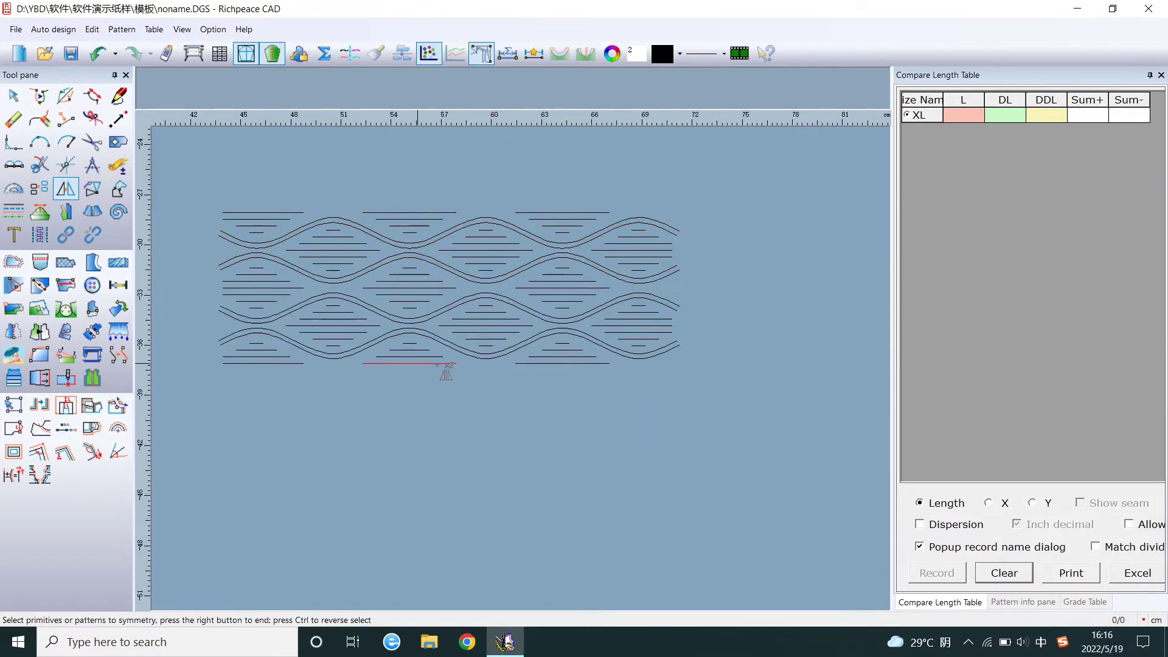
Step: Mirror the enlarged pattern downward about its lowest middle line, and delete the outermost row of lines along its upper and lower edges
{"action": "left_click_drag", "start_coordinate": [220, 171], "coordinate": [679, 356]}
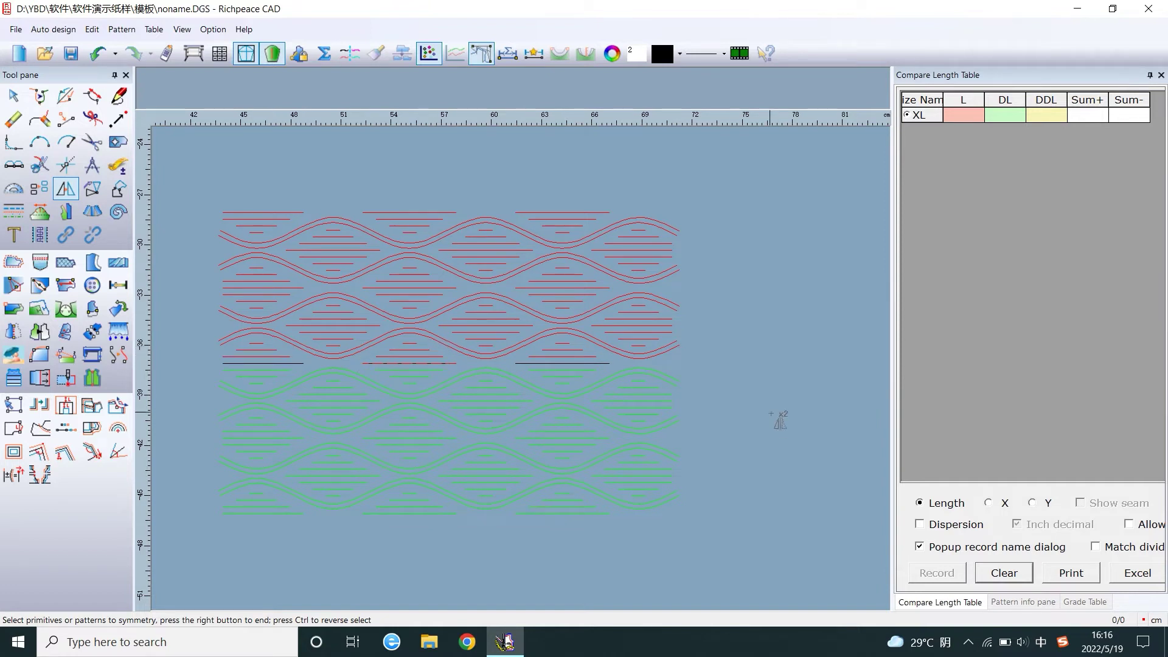
{"action": "right_click", "coordinate": [761, 405]}
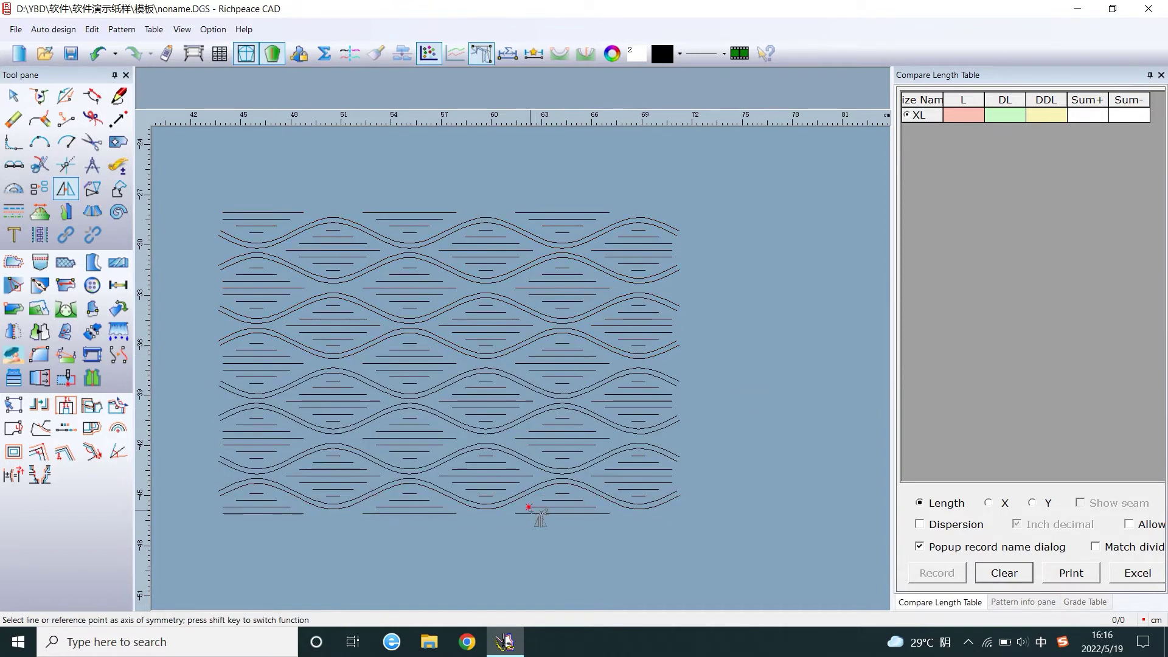
{"action": "left_click", "coordinate": [14, 120]}
{"action": "left_click", "coordinate": [290, 212]}
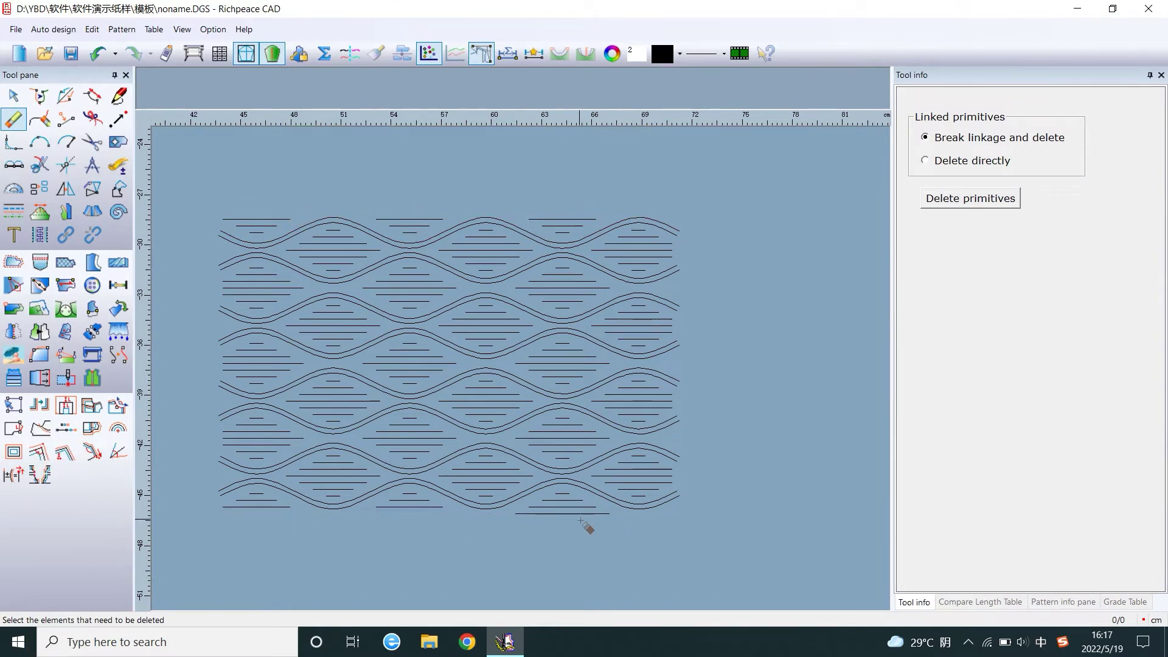
Step: Draw straight upper, right and lower border lines around the outside of the wave pattern with the Intelligent pen
{"action": "left_click", "coordinate": [119, 96]}
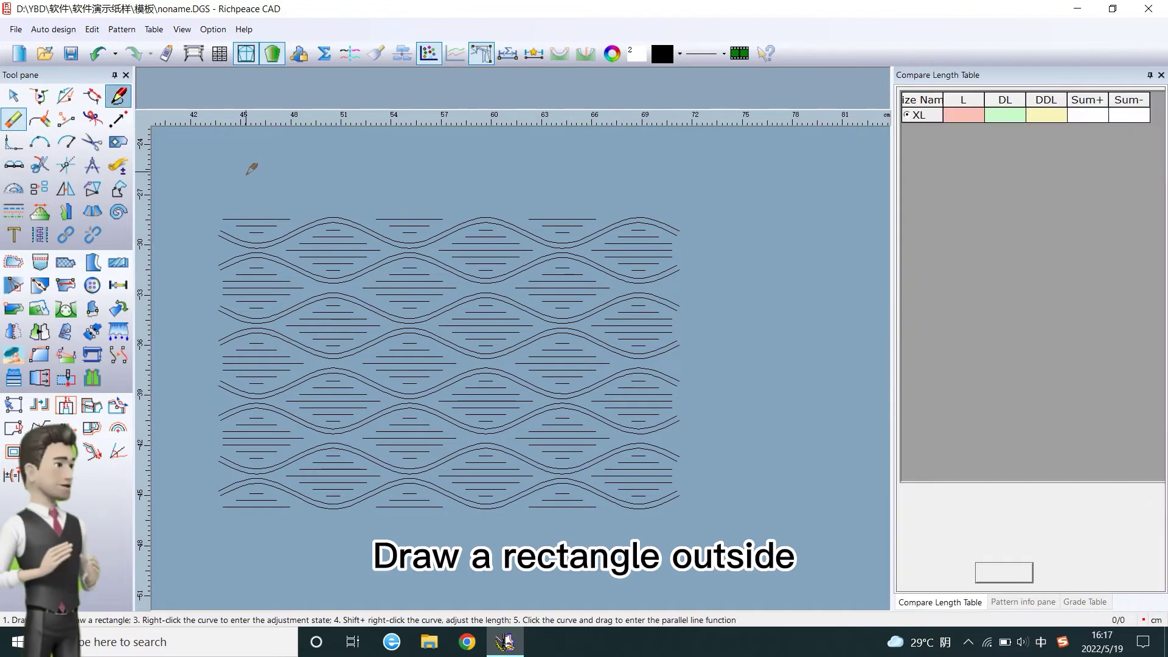
{"action": "left_click", "coordinate": [169, 163]}
{"action": "left_click", "coordinate": [711, 178]}
{"action": "left_click", "coordinate": [556, 247]}
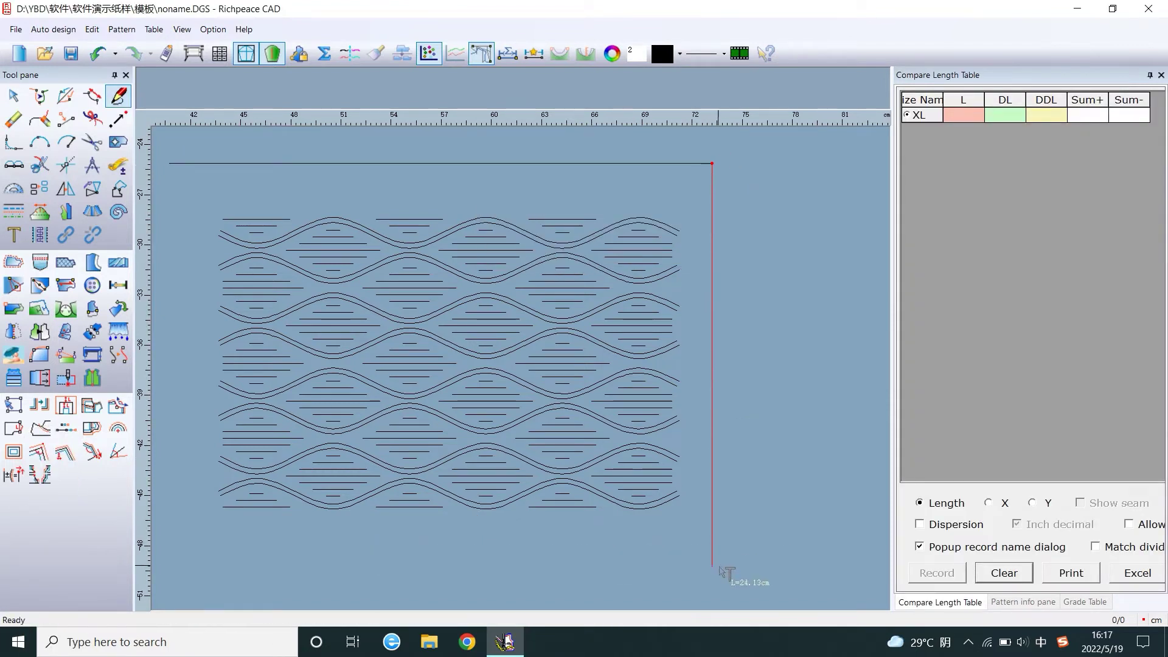
{"action": "key", "text": "Return"}
{"action": "left_click", "coordinate": [553, 544]}
{"action": "scroll", "coordinate": [529, 344], "scroll_direction": "down", "scroll_amount": 2}
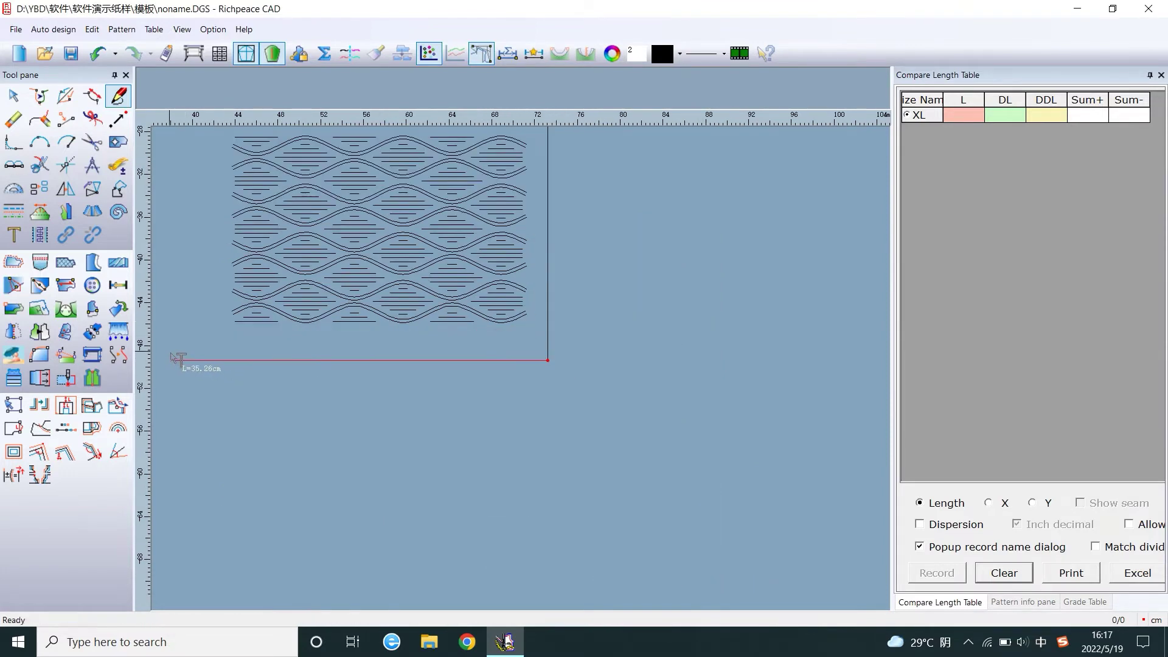
{"action": "key", "text": "Return"}
{"action": "left_click", "coordinate": [238, 425]}
{"action": "scroll", "coordinate": [524, 365], "scroll_direction": "down", "scroll_amount": 2}
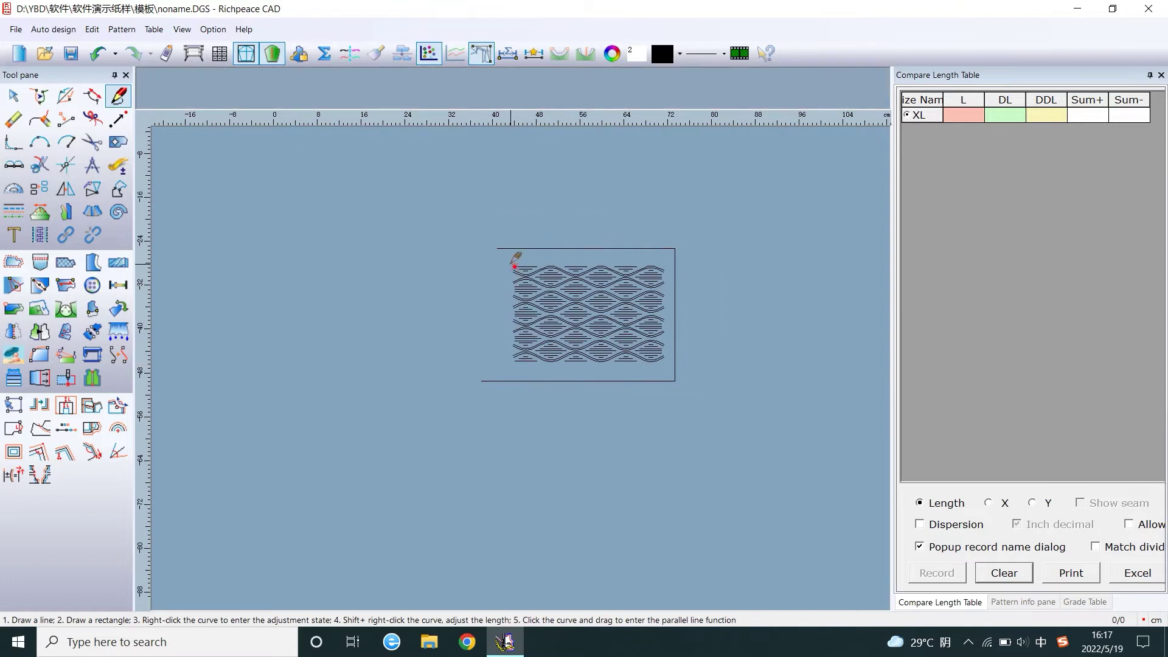
Step: Close the outer rectangle with a vertical left side and trim the lower border line back to the corner
{"action": "left_click", "coordinate": [497, 248]}
{"action": "right_click", "coordinate": [501, 277]}
{"action": "left_click", "coordinate": [505, 380]}
{"action": "left_click_drag", "start_coordinate": [465, 359], "coordinate": [517, 395]}
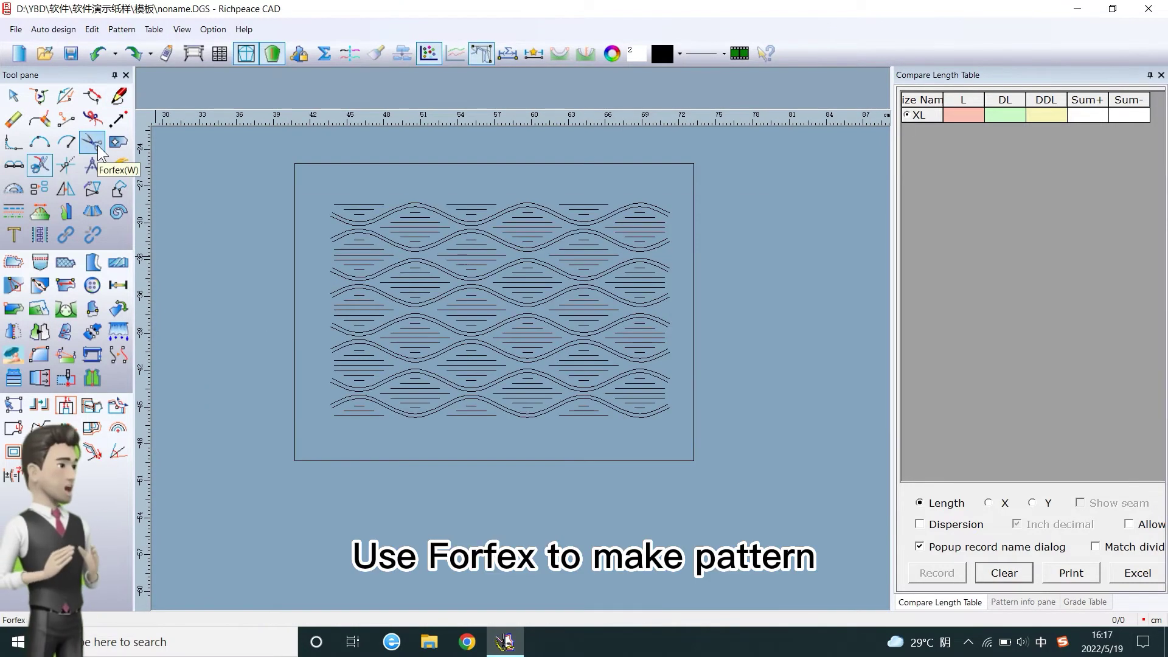
Step: Make a new pattern piece from the rectangle and all its inner lines with Forfex, and place it beside the drawing
{"action": "left_click", "coordinate": [97, 146]}
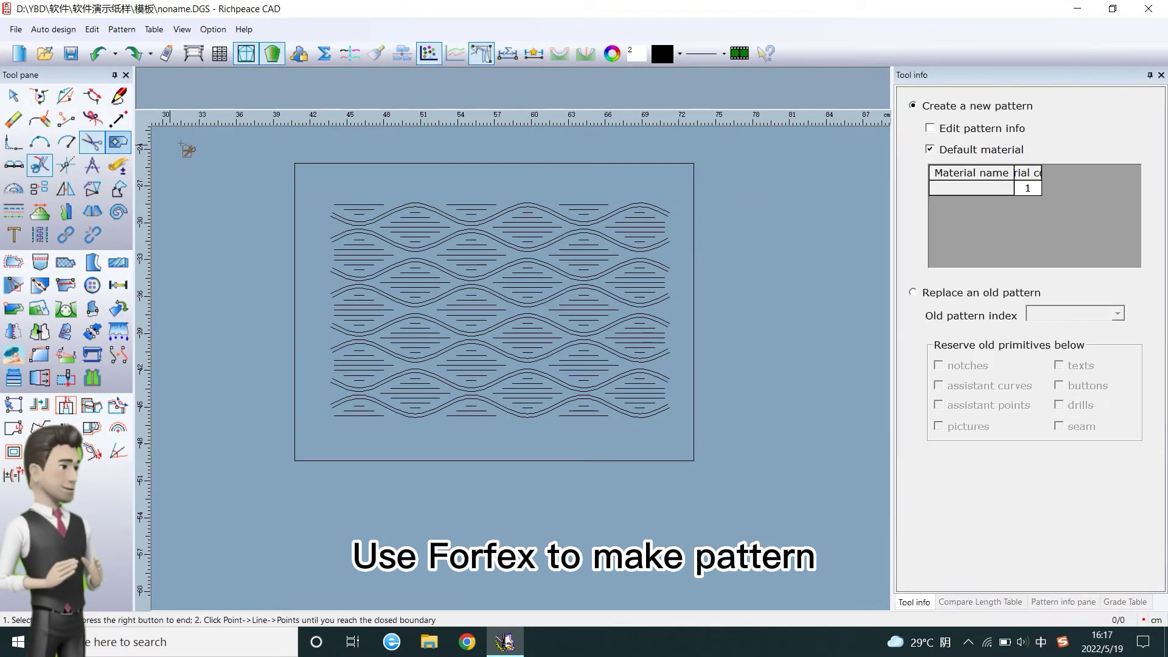
{"action": "left_click_drag", "start_coordinate": [271, 145], "coordinate": [802, 511]}
{"action": "right_click", "coordinate": [756, 423]}
{"action": "right_click", "coordinate": [755, 419]}
{"action": "scroll", "coordinate": [639, 395], "scroll_direction": "down", "scroll_amount": 2}
{"action": "key", "text": "space"}
{"action": "left_click", "coordinate": [767, 397]}
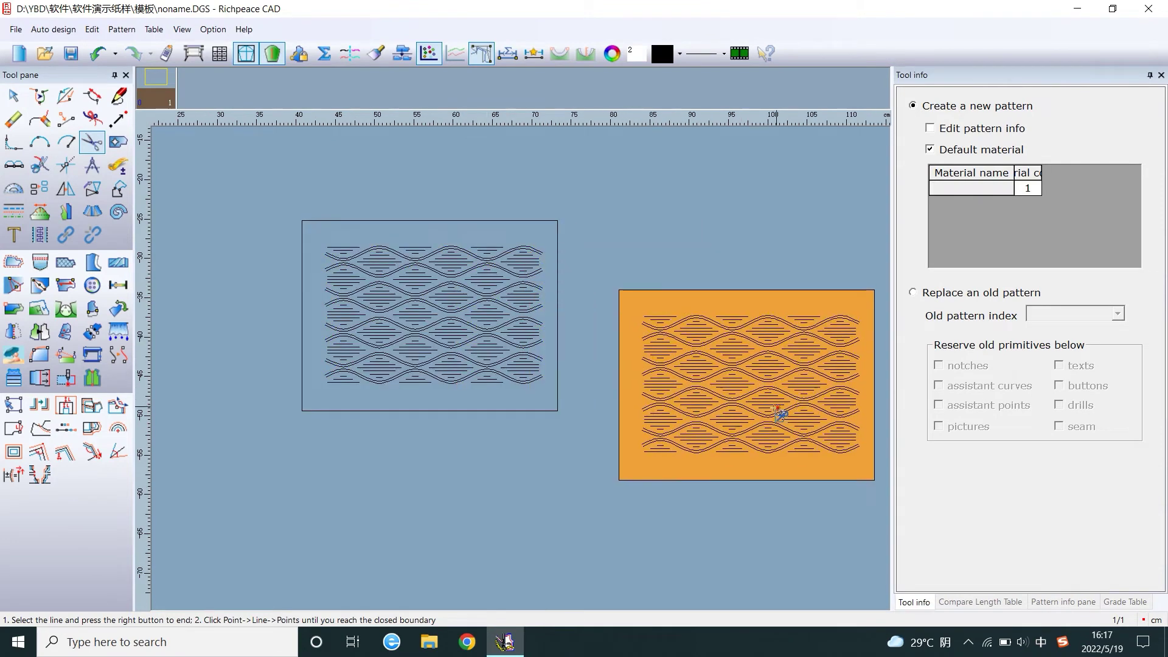
Step: With the Sewing template tool, select the straight lines in the upper two groups of the orange piece's leftmost column
{"action": "left_click", "coordinate": [65, 382]}
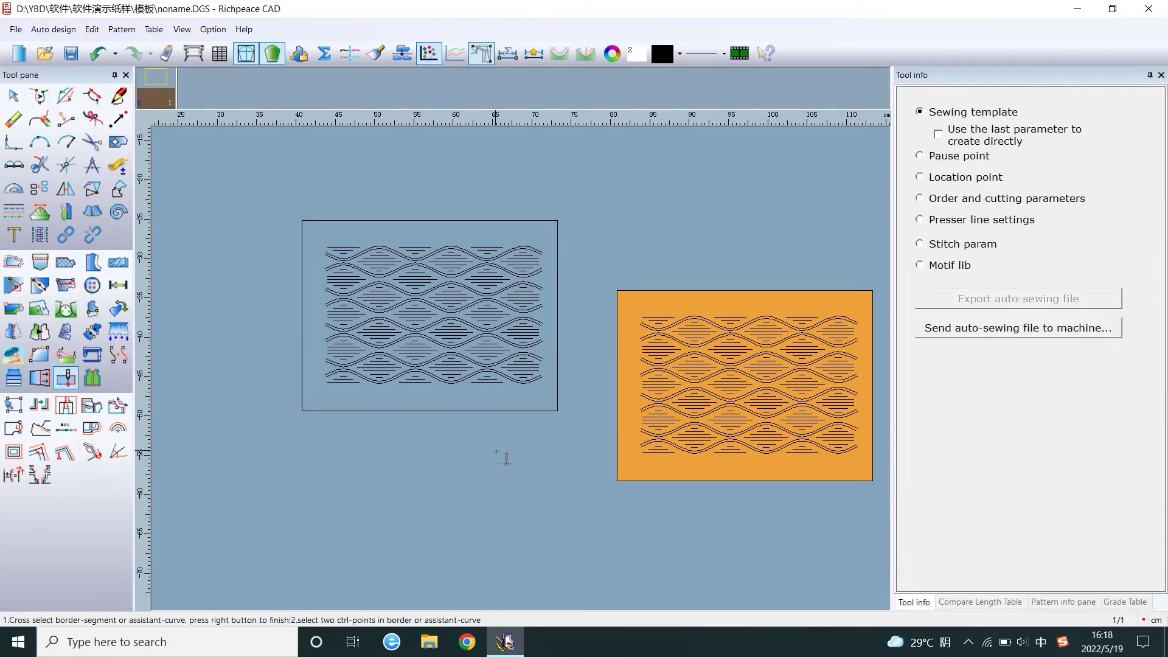
{"action": "left_click_drag", "start_coordinate": [727, 382], "coordinate": [875, 497]}
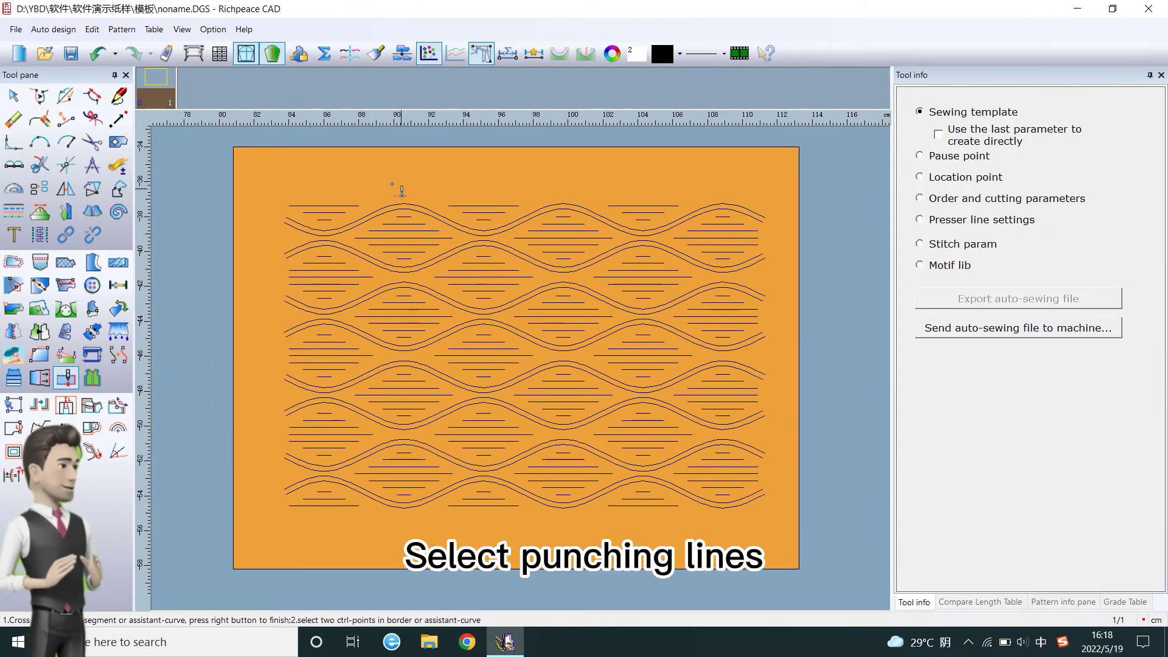
{"action": "left_click_drag", "start_coordinate": [328, 221], "coordinate": [328, 220]}
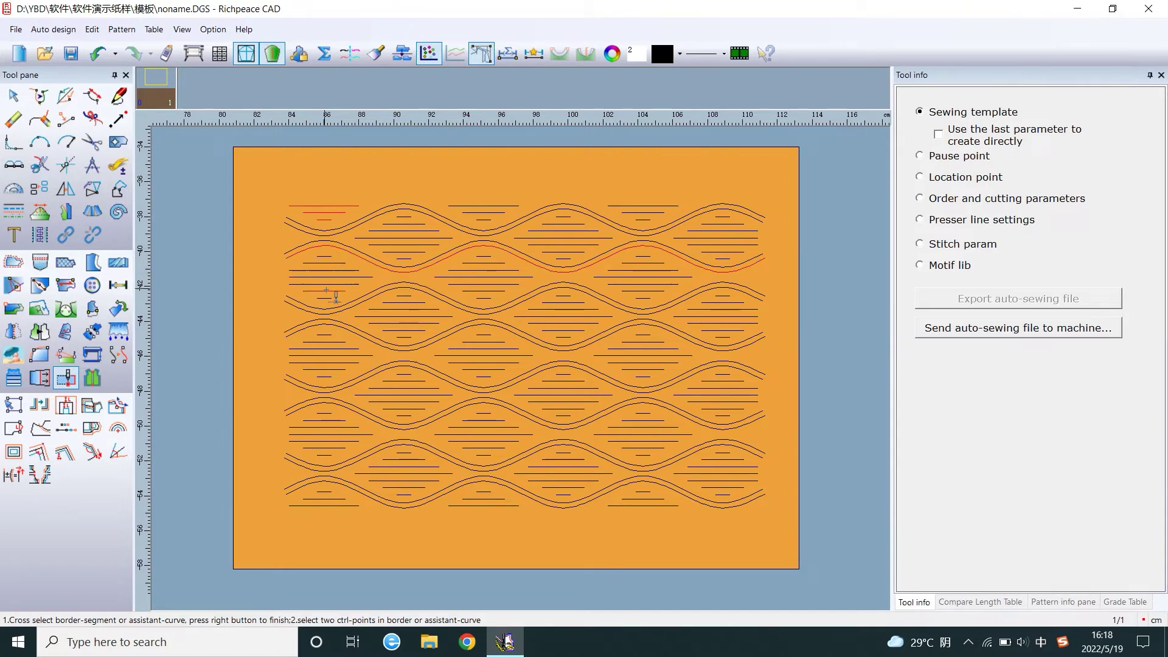
{"action": "left_click_drag", "start_coordinate": [282, 203], "coordinate": [377, 334]}
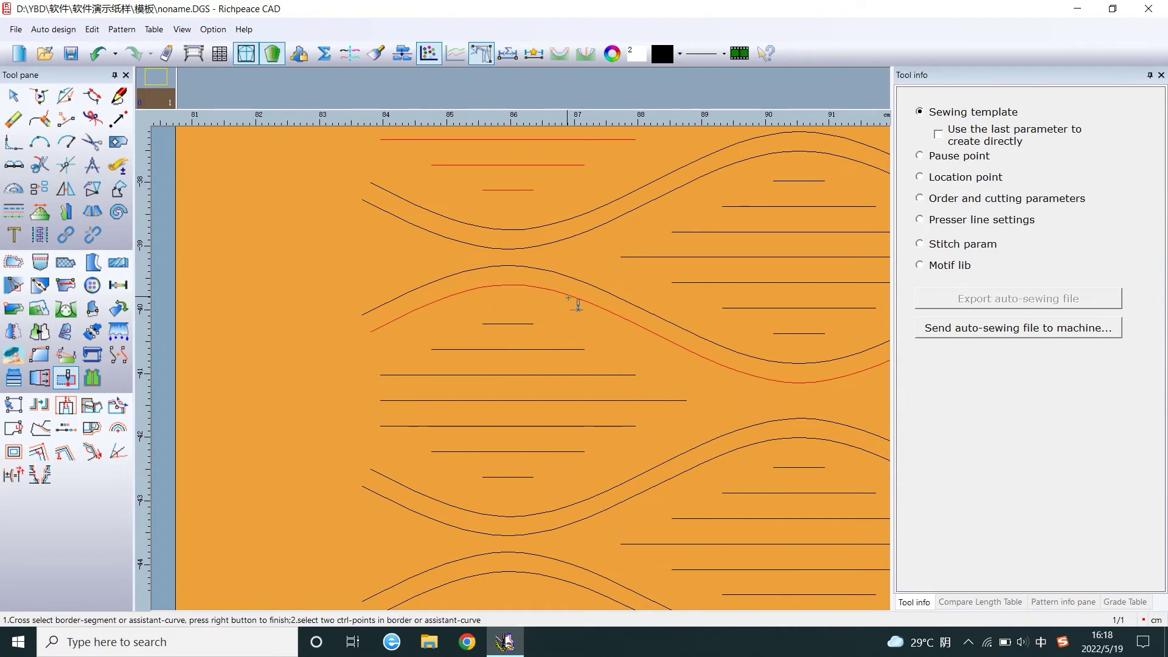
{"action": "left_click_drag", "start_coordinate": [504, 304], "coordinate": [516, 487]}
{"action": "scroll", "coordinate": [525, 486], "scroll_direction": "down", "scroll_amount": 5}
{"action": "scroll", "coordinate": [525, 378], "scroll_direction": "up", "scroll_amount": 3}
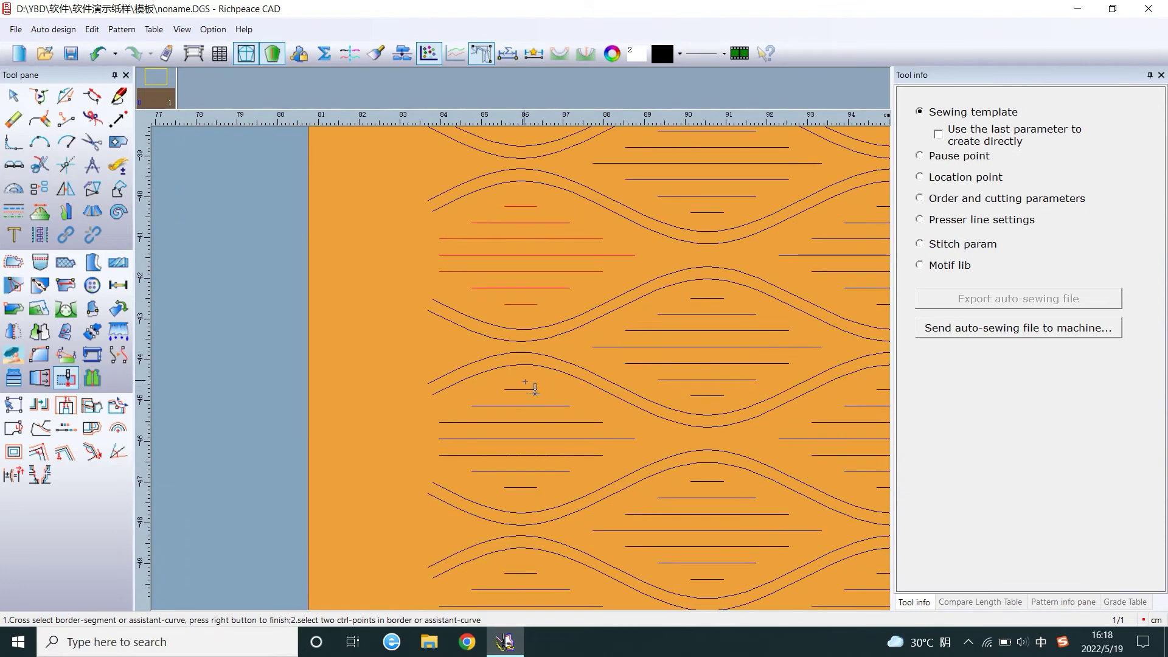
Step: Add the remaining straight-line groups of the leftmost column, down to the lower edge, to the sewing template selection
{"action": "left_click_drag", "start_coordinate": [523, 379], "coordinate": [510, 504]}
{"action": "scroll", "coordinate": [531, 493], "scroll_direction": "down", "scroll_amount": 5}
{"action": "scroll", "coordinate": [520, 491], "scroll_direction": "up", "scroll_amount": 4}
{"action": "scroll", "coordinate": [500, 497], "scroll_direction": "down", "scroll_amount": 4}
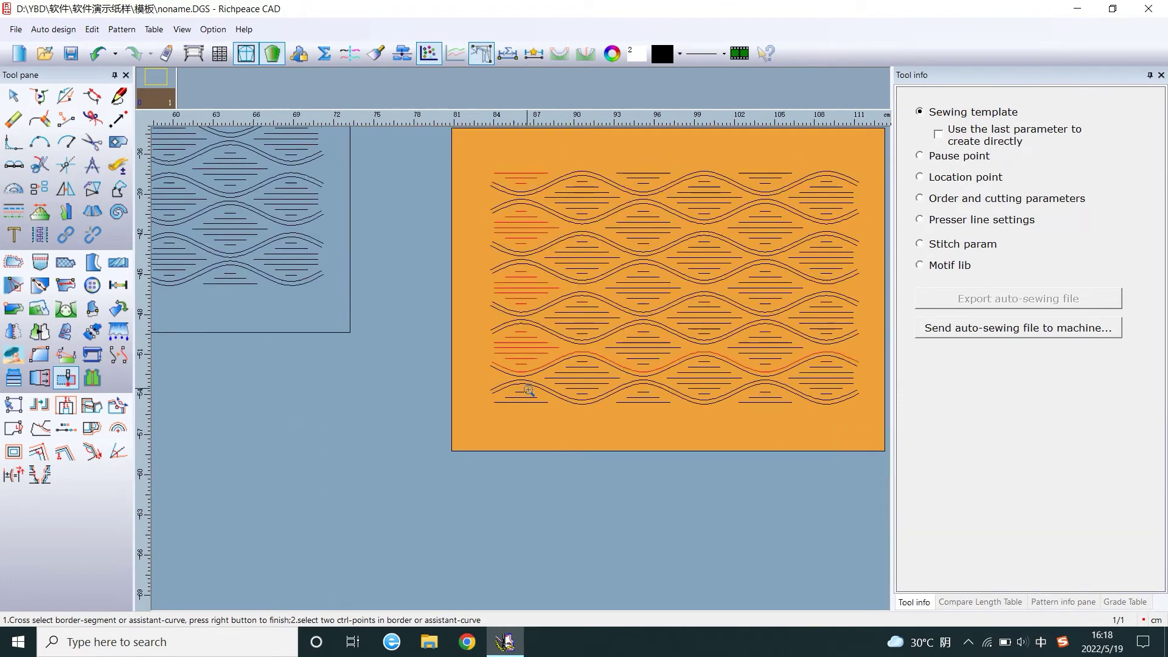
{"action": "scroll", "coordinate": [515, 379], "scroll_direction": "up", "scroll_amount": 5}
{"action": "left_click_drag", "start_coordinate": [511, 376], "coordinate": [513, 456]}
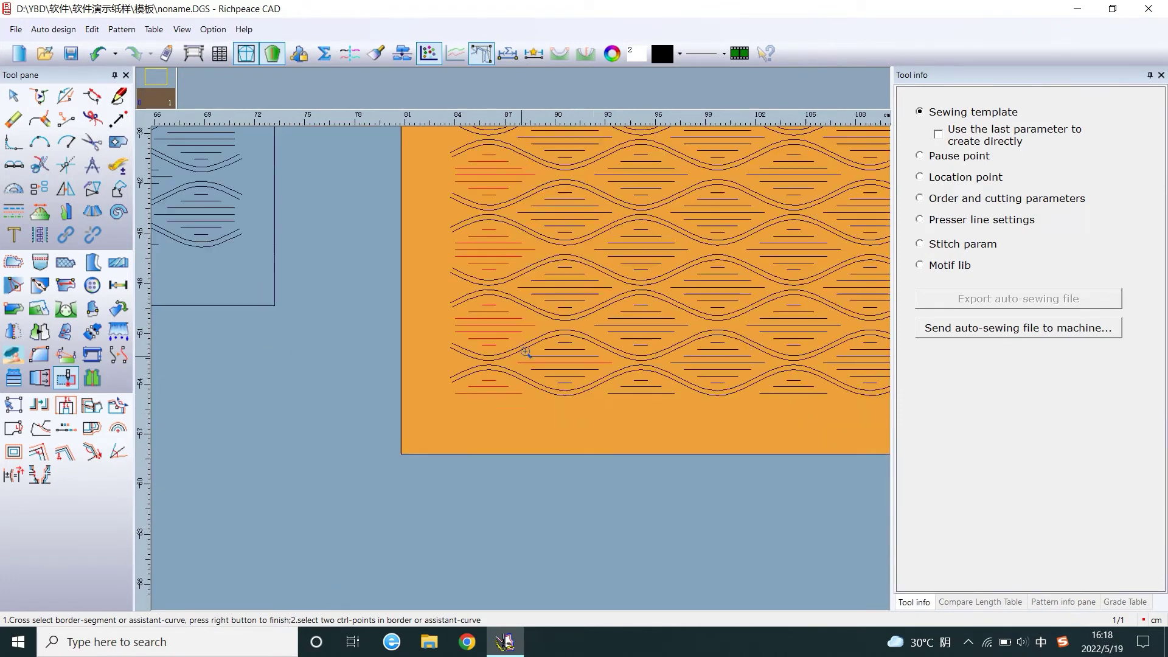
{"action": "scroll", "coordinate": [550, 304], "scroll_direction": "down", "scroll_amount": 2}
{"action": "scroll", "coordinate": [559, 339], "scroll_direction": "up", "scroll_amount": 2}
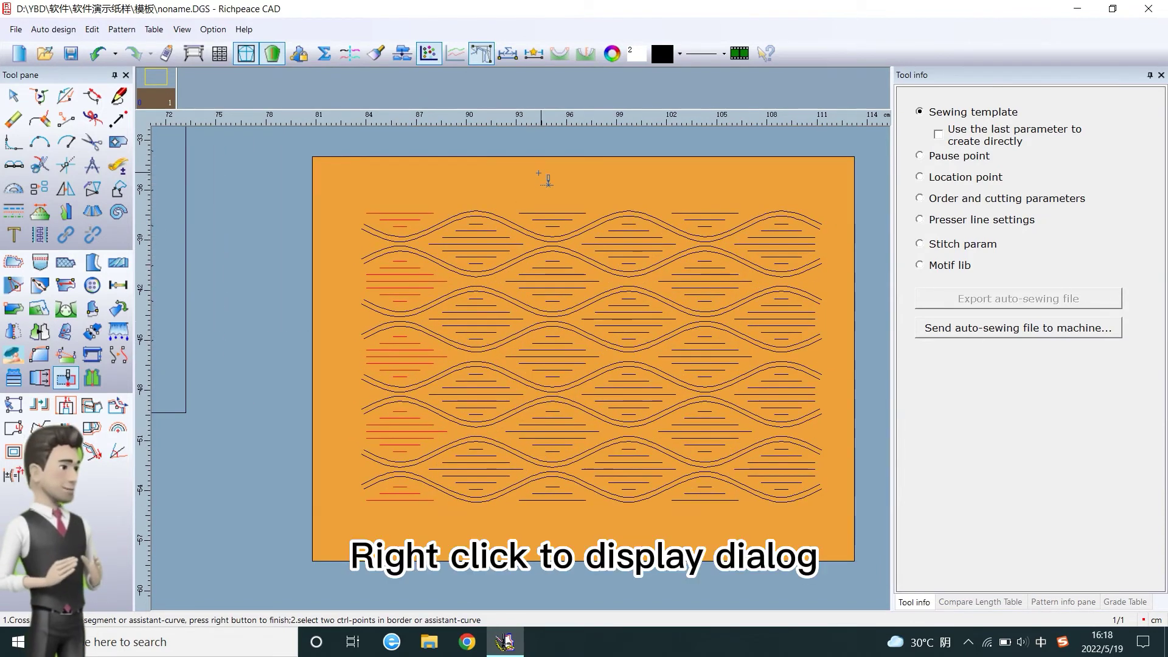
Step: Open the sewing template parameters for the selected lines, choose type Sewing, and turn off the repeat at both start and end
{"action": "right_click", "coordinate": [597, 179]}
{"action": "left_click_drag", "start_coordinate": [502, 195], "coordinate": [859, 133]}
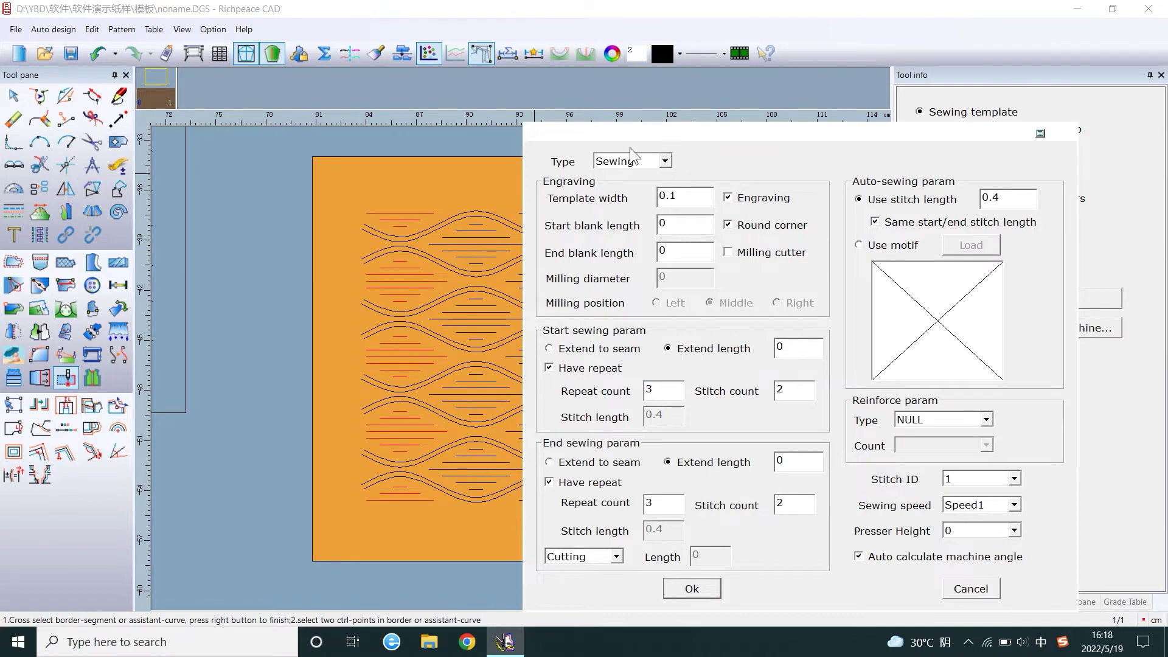
{"action": "left_click", "coordinate": [666, 161]}
{"action": "left_click", "coordinate": [615, 174]}
{"action": "left_click", "coordinate": [689, 199]}
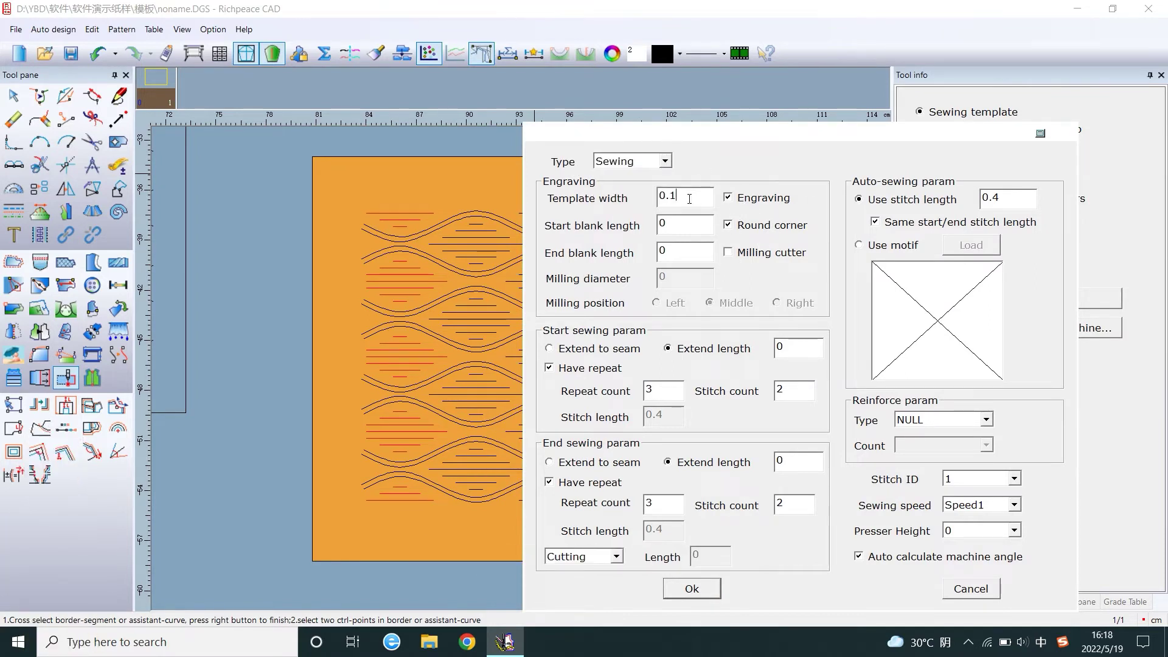
{"action": "left_click", "coordinate": [549, 368]}
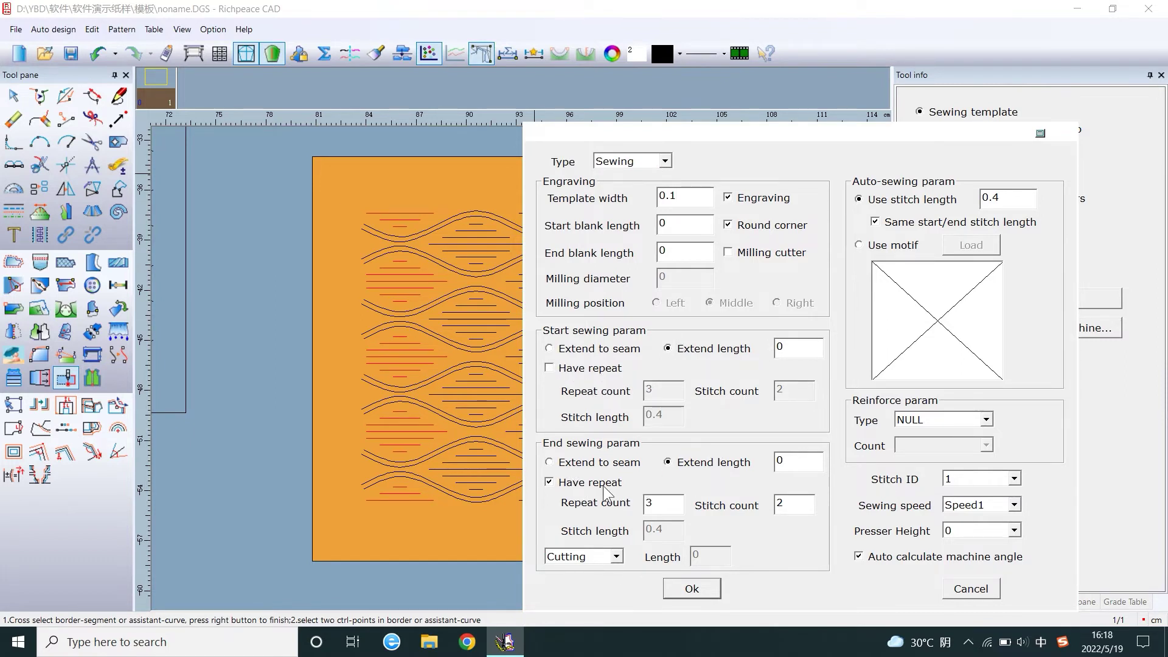
{"action": "left_click", "coordinate": [550, 482]}
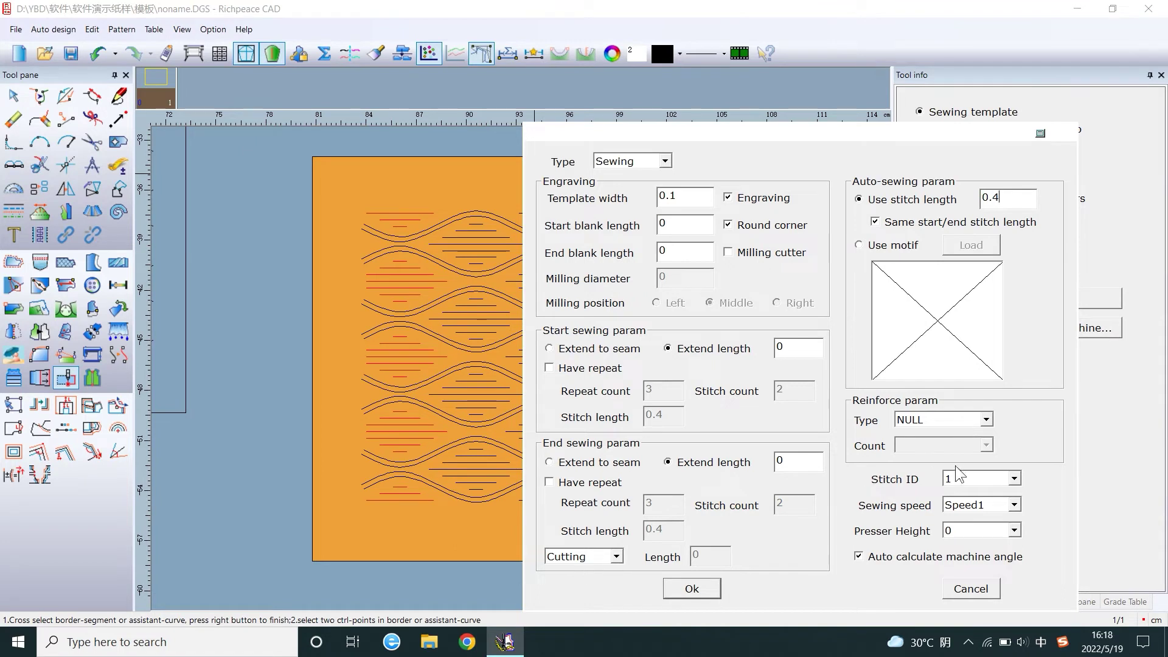
Step: Set the stitch ID to 2 and create the sewing template on the leftmost column of lines
{"action": "left_click", "coordinate": [1019, 480]}
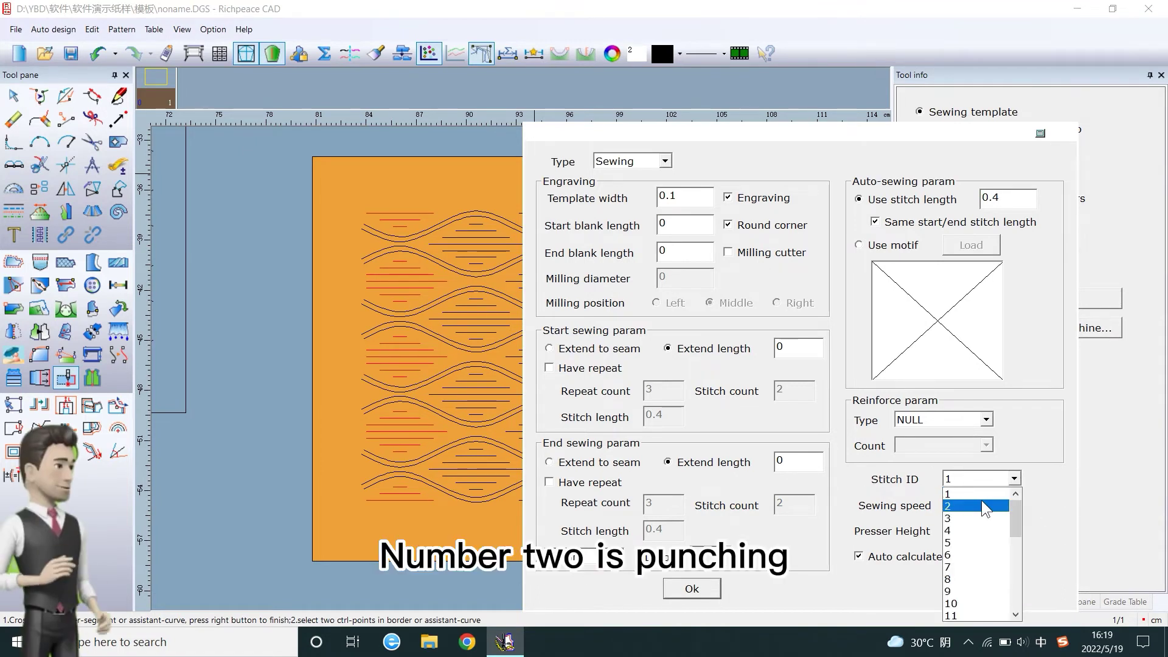
{"action": "left_click", "coordinate": [980, 504]}
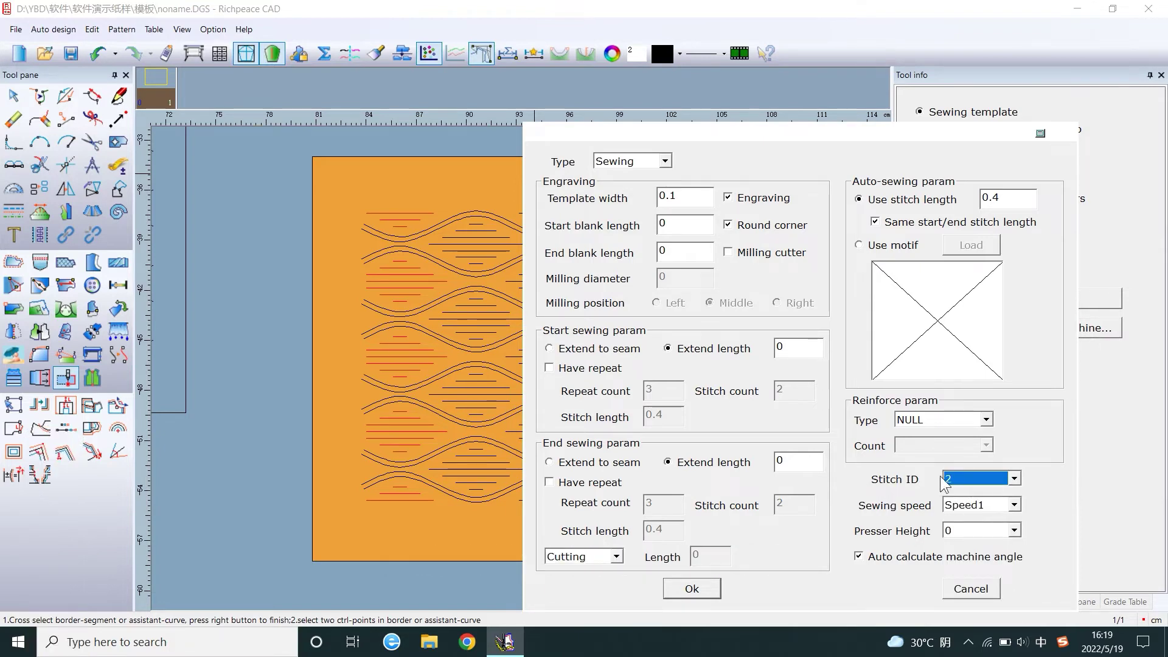
{"action": "left_click", "coordinate": [691, 589]}
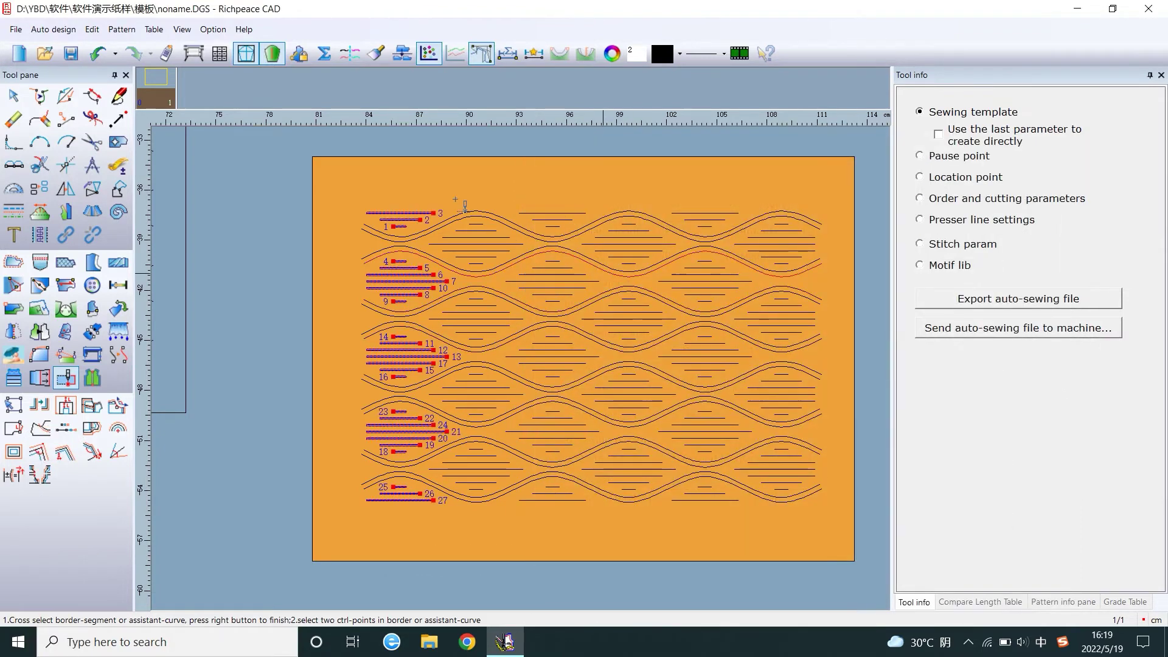
Step: Switch to setting the sew order and select the sewing lines in the upper two groups of the leftmost column
{"action": "left_click", "coordinate": [934, 202]}
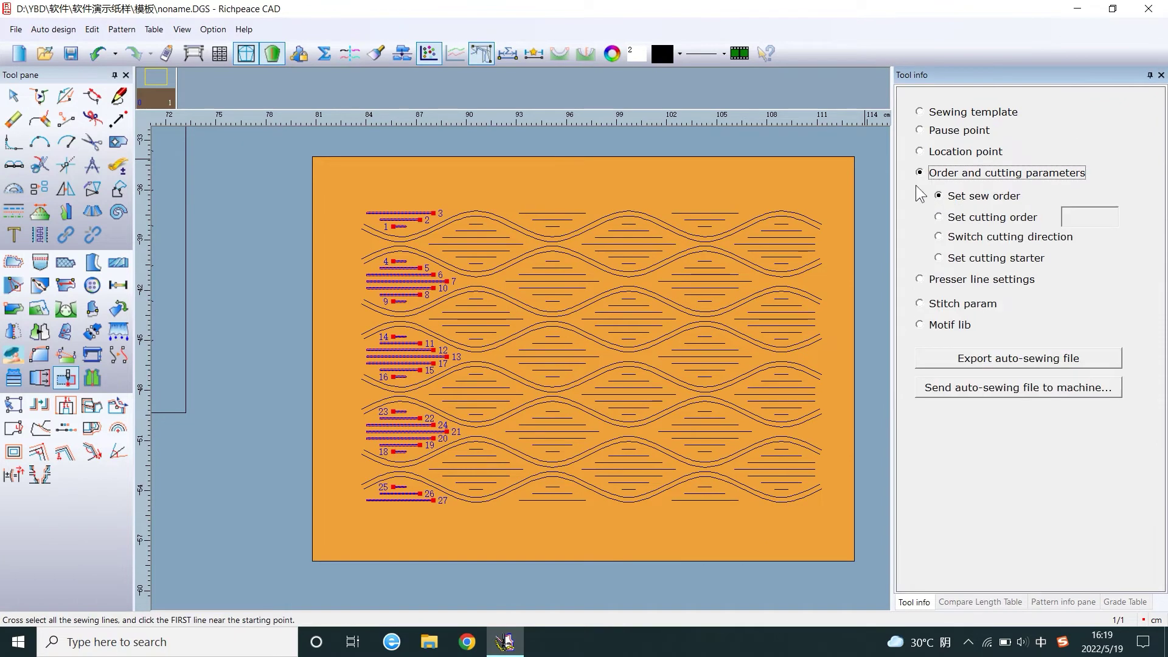
{"action": "left_click_drag", "start_coordinate": [410, 209], "coordinate": [399, 230]}
{"action": "scroll", "coordinate": [616, 477], "scroll_direction": "down", "scroll_amount": 3}
{"action": "scroll", "coordinate": [514, 378], "scroll_direction": "up", "scroll_amount": 9}
{"action": "scroll", "coordinate": [512, 382], "scroll_direction": "up", "scroll_amount": 1}
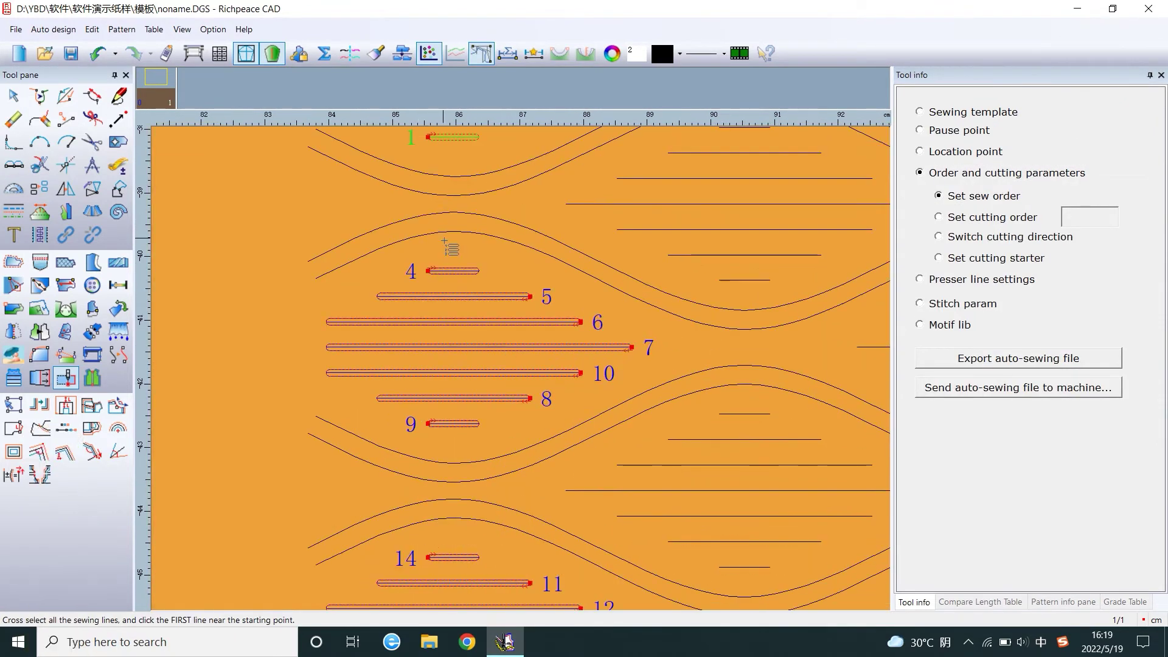
{"action": "left_click_drag", "start_coordinate": [455, 263], "coordinate": [465, 433]}
{"action": "scroll", "coordinate": [475, 429], "scroll_direction": "down", "scroll_amount": 3}
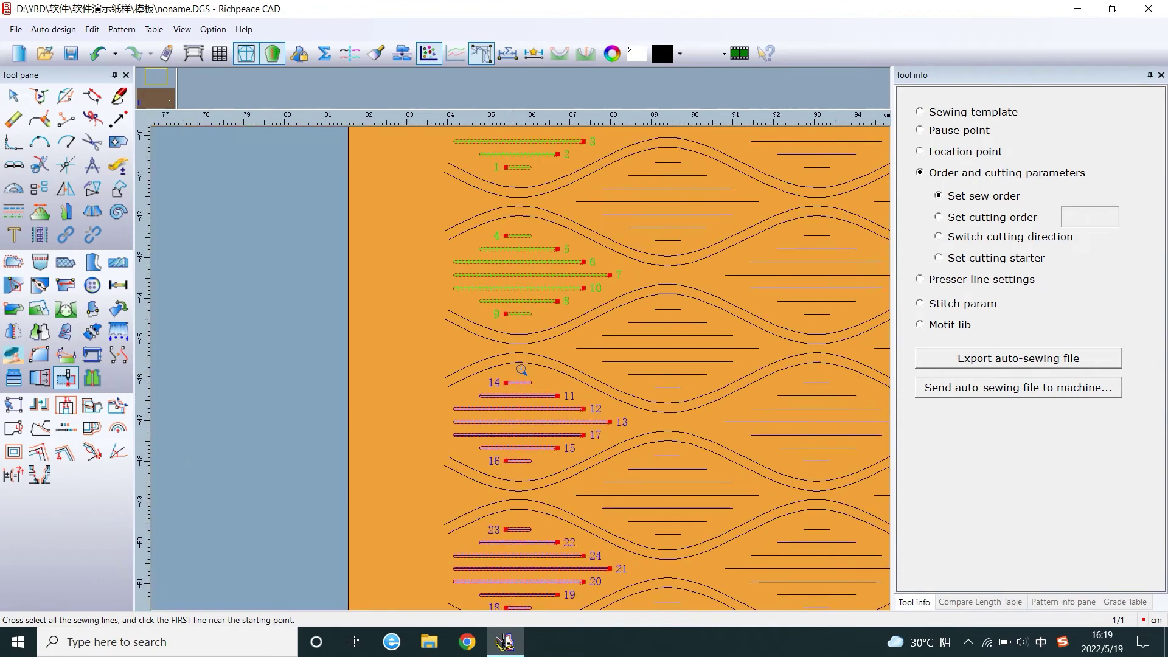
Step: Add the sewing lines in the lower groups of the leftmost column to the sew order selection
{"action": "scroll", "coordinate": [524, 301], "scroll_direction": "up", "scroll_amount": 3}
{"action": "left_click_drag", "start_coordinate": [527, 303], "coordinate": [535, 466]}
{"action": "scroll", "coordinate": [535, 466], "scroll_direction": "down", "scroll_amount": 3}
{"action": "scroll", "coordinate": [505, 399], "scroll_direction": "up", "scroll_amount": 3}
{"action": "left_click_drag", "start_coordinate": [526, 368], "coordinate": [527, 487]}
{"action": "scroll", "coordinate": [527, 486], "scroll_direction": "down", "scroll_amount": 3}
{"action": "scroll", "coordinate": [527, 404], "scroll_direction": "up", "scroll_amount": 3}
{"action": "left_click_drag", "start_coordinate": [536, 326], "coordinate": [540, 386]}
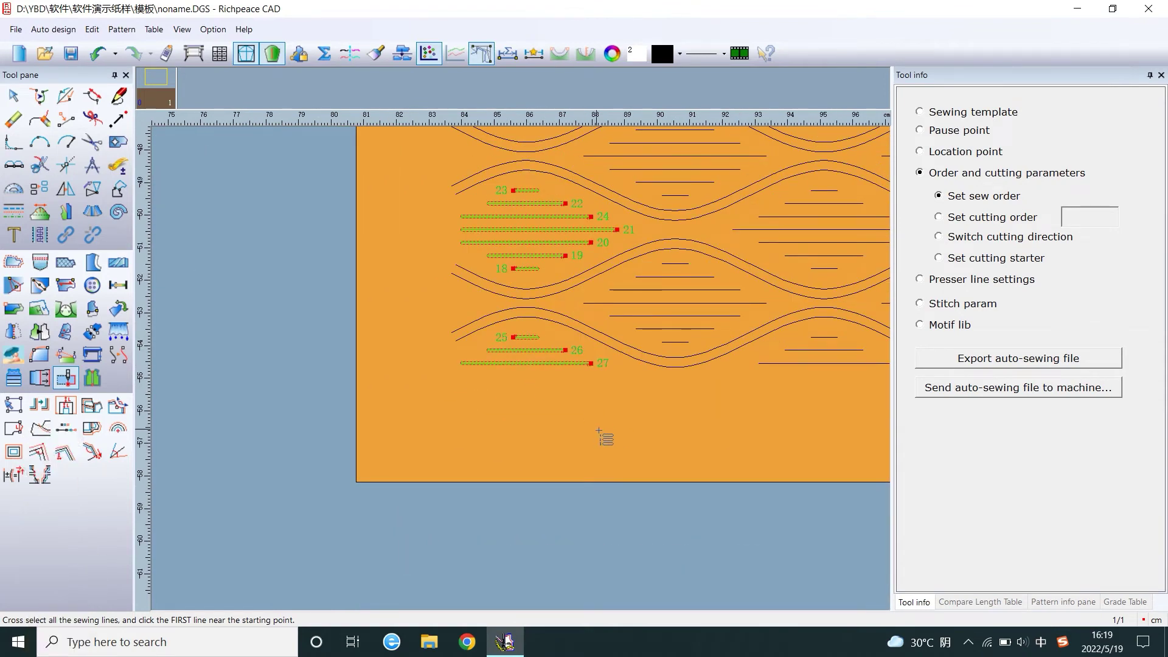
{"action": "scroll", "coordinate": [588, 380], "scroll_direction": "down", "scroll_amount": 3}
{"action": "scroll", "coordinate": [496, 451], "scroll_direction": "up", "scroll_amount": 3}
Step: Auto arrange the sewing order from the left end of the lowest line, only for parallel lines, with start index 1
{"action": "left_click", "coordinate": [432, 375]}
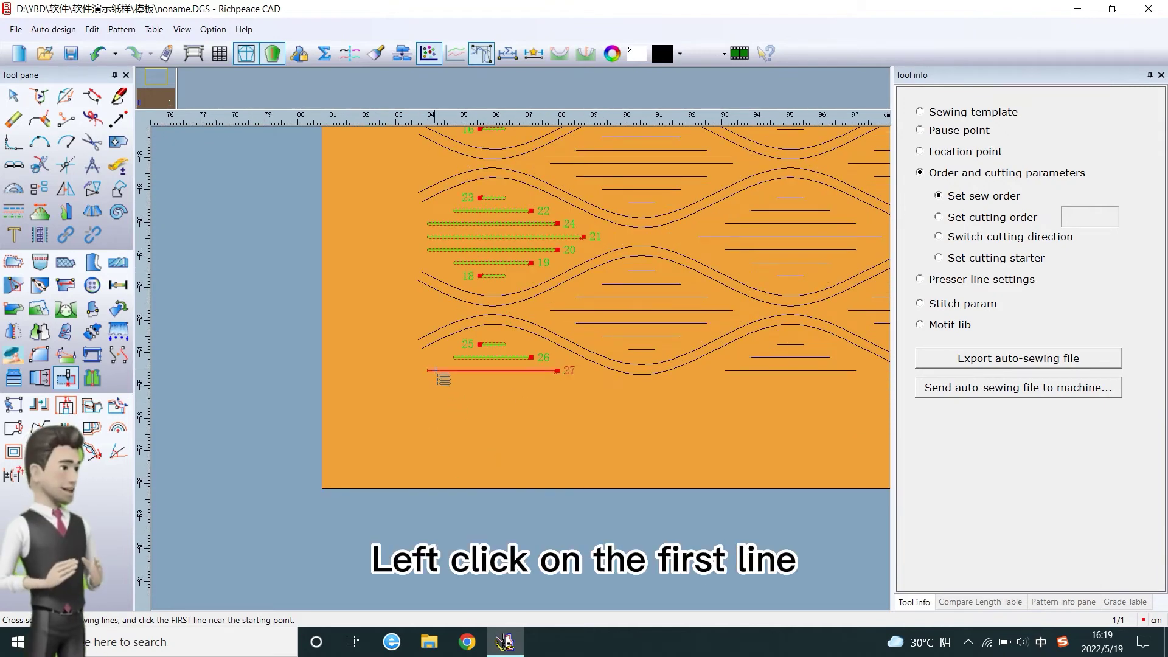
{"action": "right_click", "coordinate": [458, 383]}
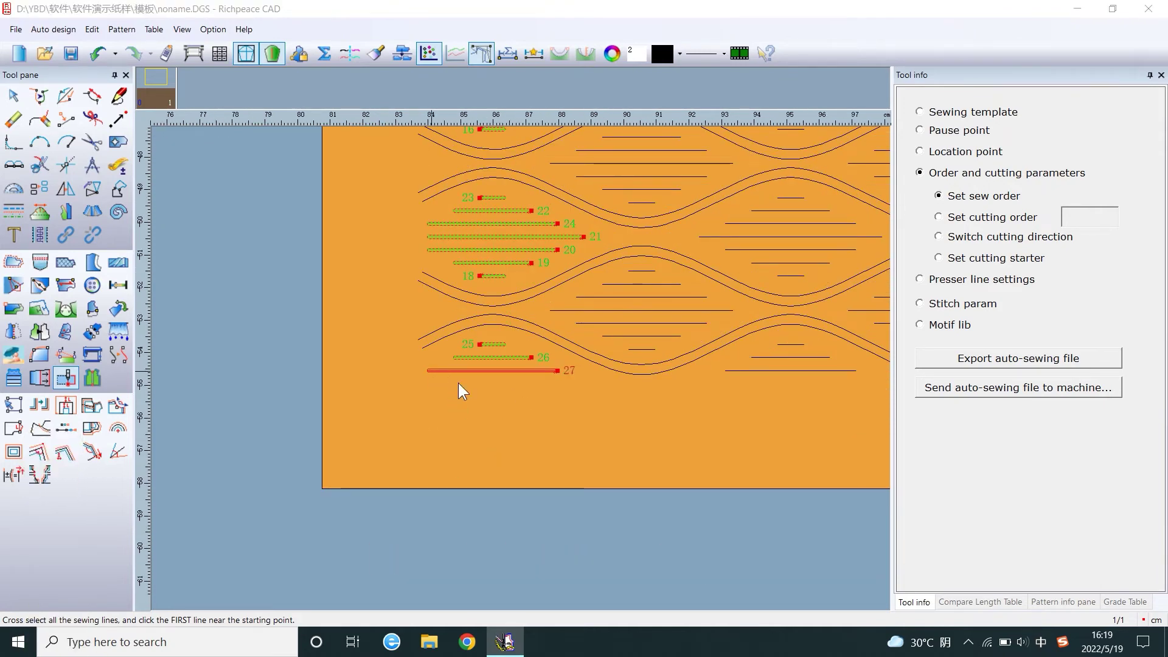
{"action": "left_click_drag", "start_coordinate": [641, 239], "coordinate": [643, 231]}
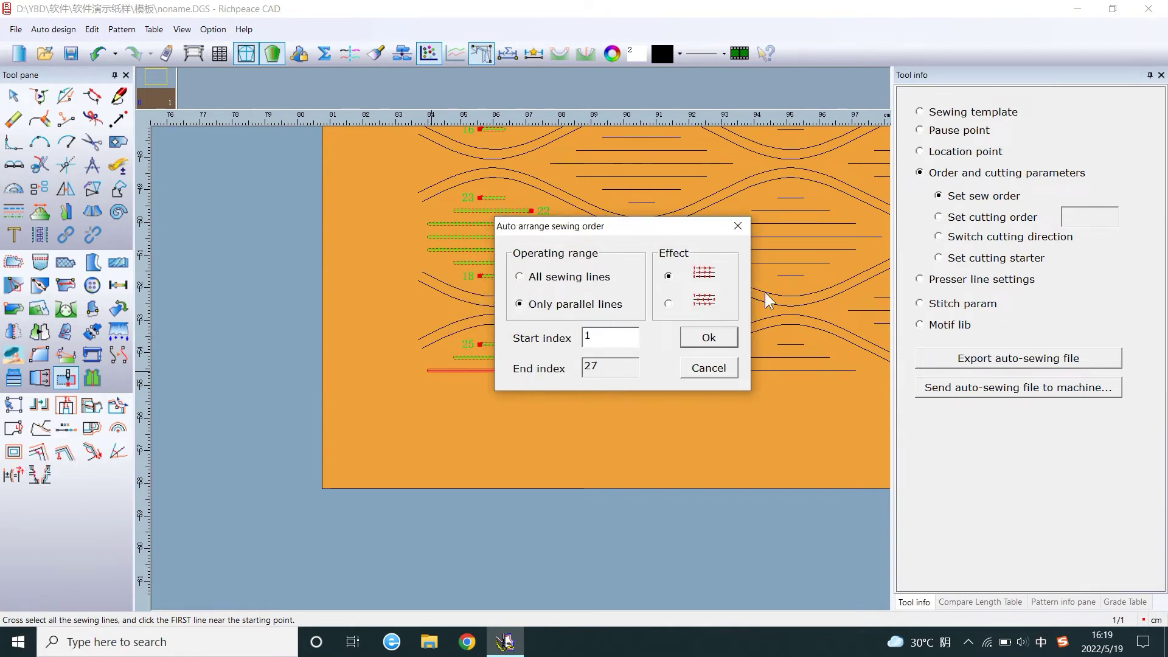
{"action": "left_click", "coordinate": [587, 333]}
{"action": "type", "text": "1"}
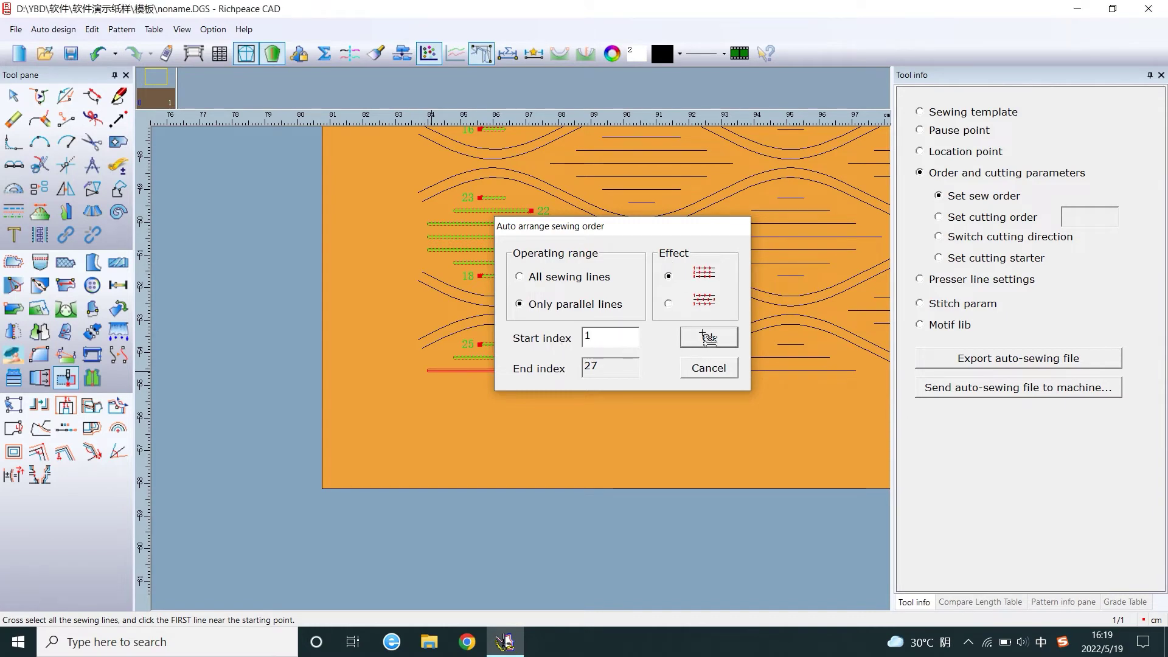
{"action": "left_click", "coordinate": [709, 338]}
Step: Return to sewing template creation and select the straight lines in the upper two groups of the second column
{"action": "left_click", "coordinate": [957, 117]}
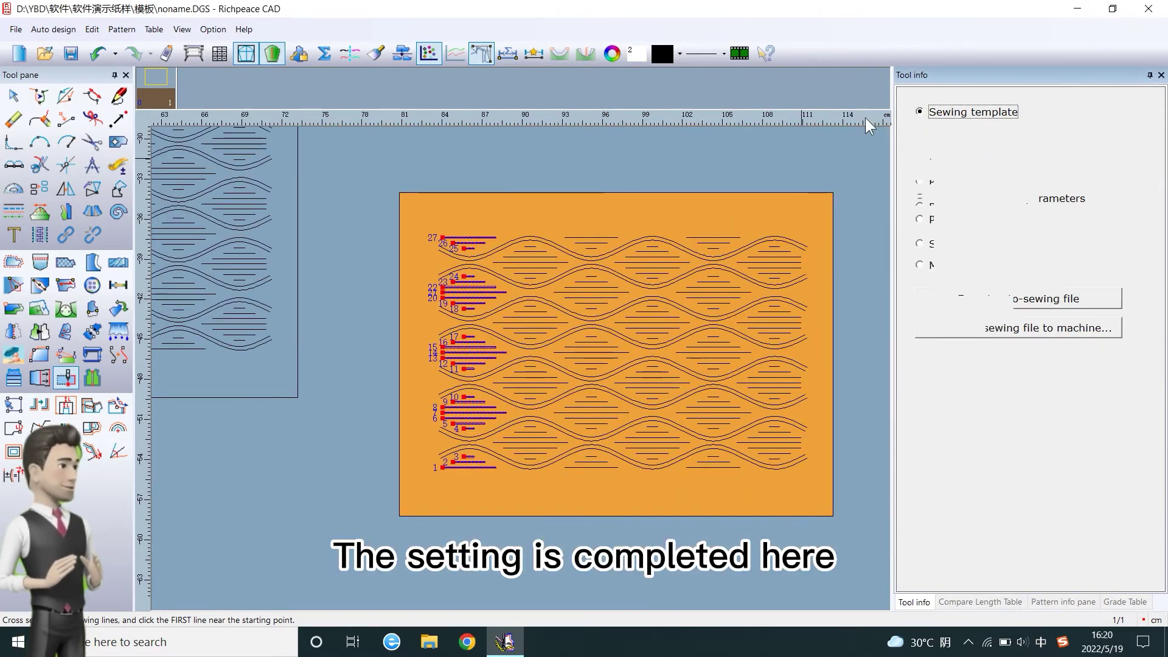
{"action": "scroll", "coordinate": [538, 220], "scroll_direction": "down", "scroll_amount": 1}
{"action": "scroll", "coordinate": [518, 393], "scroll_direction": "up", "scroll_amount": 2}
{"action": "scroll", "coordinate": [521, 354], "scroll_direction": "up", "scroll_amount": 1}
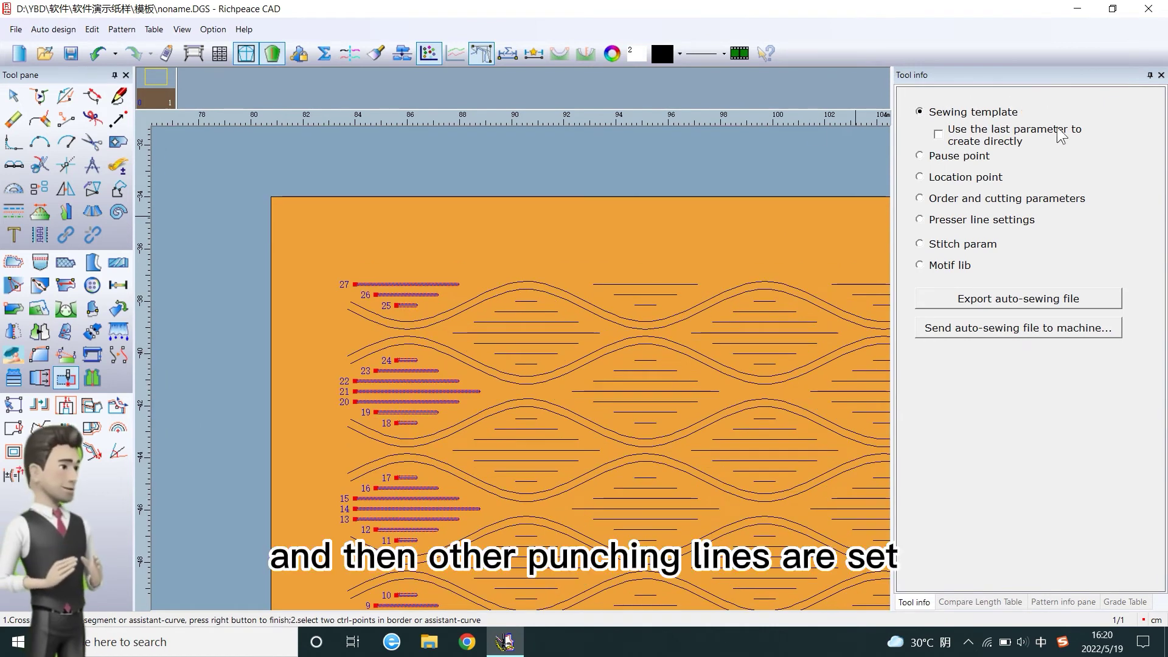
{"action": "scroll", "coordinate": [520, 368], "scroll_direction": "down", "scroll_amount": 1}
{"action": "scroll", "coordinate": [520, 368], "scroll_direction": "up", "scroll_amount": 3}
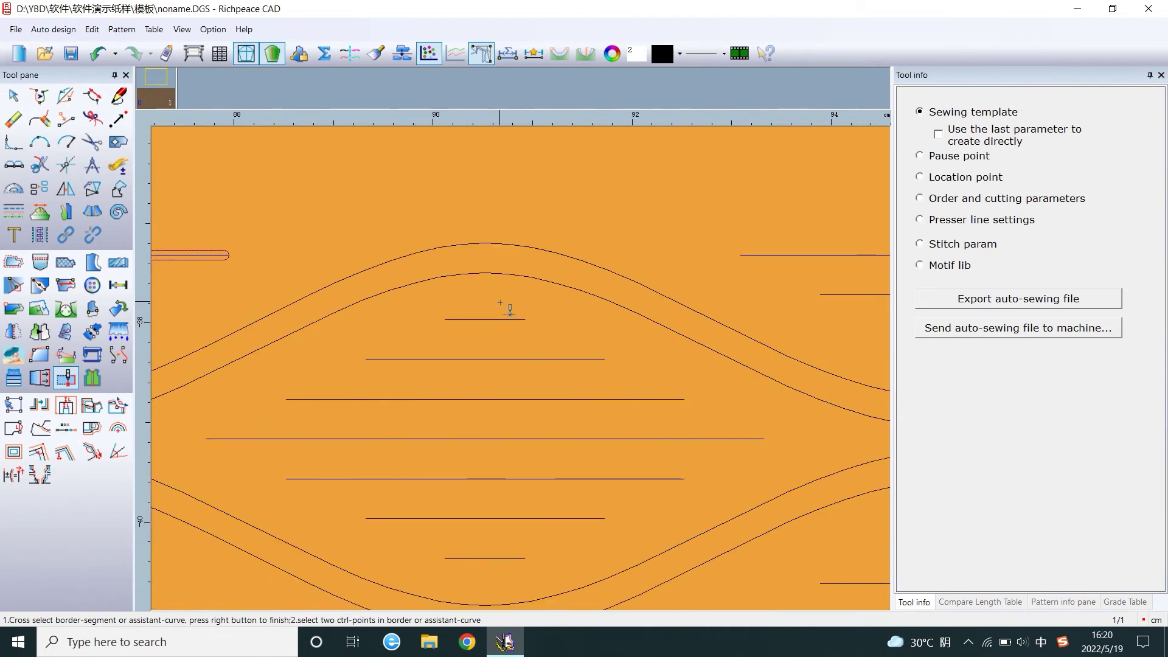
{"action": "left_click", "coordinate": [494, 302]}
{"action": "left_click_drag", "start_coordinate": [494, 573], "coordinate": [494, 576]}
{"action": "scroll", "coordinate": [495, 576], "scroll_direction": "down", "scroll_amount": 5}
{"action": "scroll", "coordinate": [516, 438], "scroll_direction": "up", "scroll_amount": 6}
{"action": "left_click_drag", "start_coordinate": [530, 309], "coordinate": [537, 596]}
Step: Add the lower two groups of the second column and create their sewing template with stitch ID 2 and no repeats
{"action": "scroll", "coordinate": [538, 584], "scroll_direction": "down", "scroll_amount": 4}
{"action": "scroll", "coordinate": [520, 369], "scroll_direction": "up", "scroll_amount": 4}
{"action": "left_click_drag", "start_coordinate": [506, 386], "coordinate": [513, 527]}
{"action": "scroll", "coordinate": [518, 428], "scroll_direction": "down", "scroll_amount": 5}
{"action": "scroll", "coordinate": [516, 444], "scroll_direction": "up", "scroll_amount": 2}
{"action": "scroll", "coordinate": [513, 514], "scroll_direction": "down", "scroll_amount": 4}
{"action": "scroll", "coordinate": [513, 415], "scroll_direction": "up", "scroll_amount": 3}
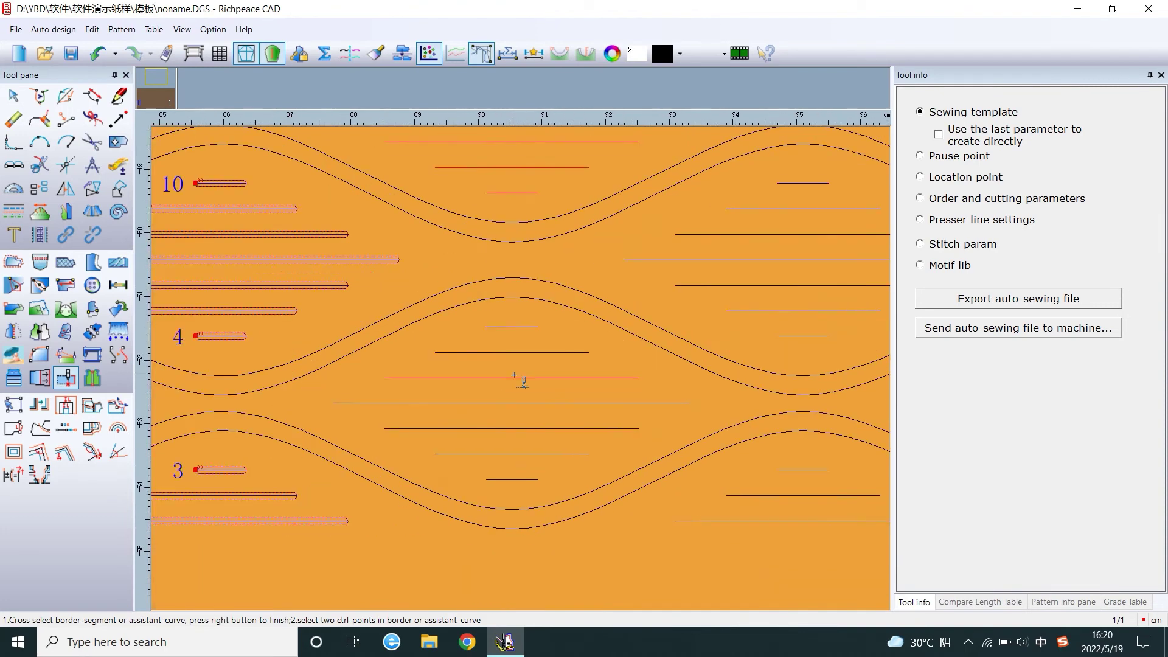
{"action": "left_click", "coordinate": [518, 314]}
{"action": "left_click", "coordinate": [521, 489]}
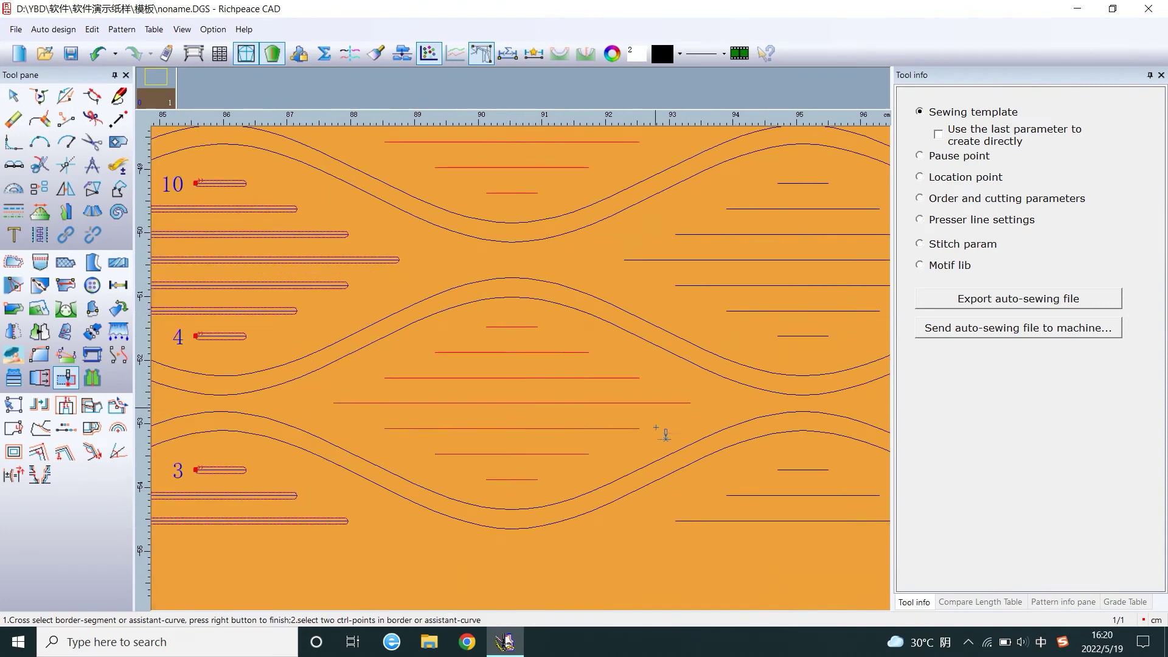
{"action": "right_click", "coordinate": [699, 416]}
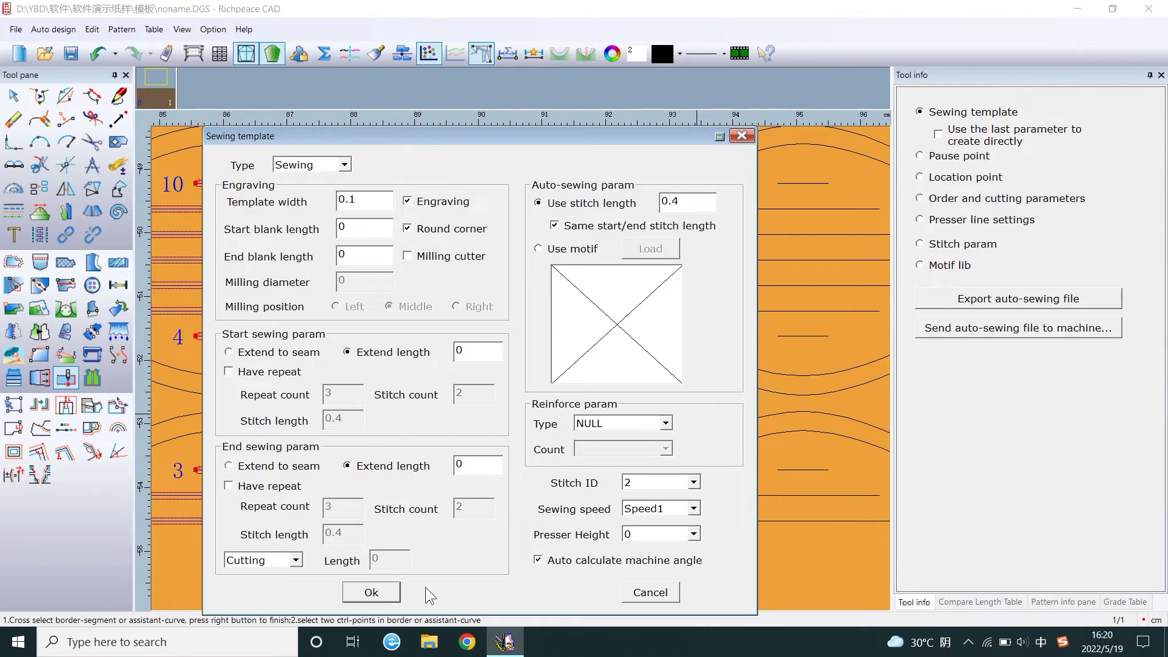
{"action": "left_click", "coordinate": [387, 593]}
Step: Switch to setting the sew order and select the sewing lines in the lower two groups of the second column
{"action": "left_click", "coordinate": [973, 198]}
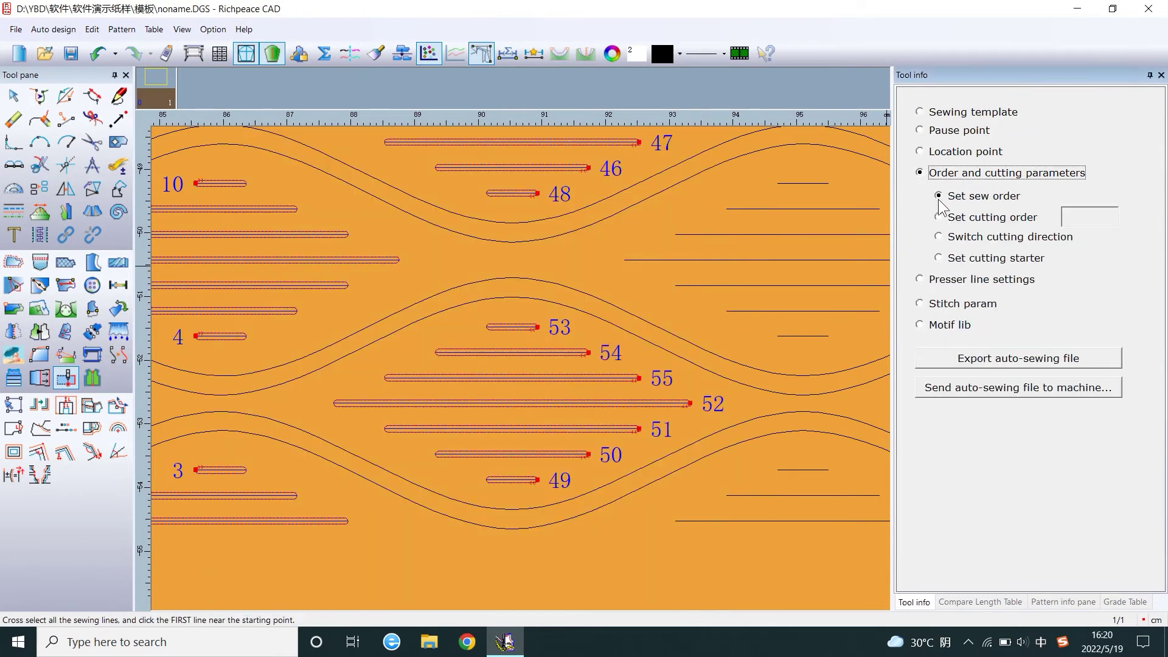
{"action": "left_click_drag", "start_coordinate": [518, 305], "coordinate": [525, 516]}
{"action": "scroll", "coordinate": [536, 244], "scroll_direction": "up", "scroll_amount": 3}
{"action": "scroll", "coordinate": [530, 292], "scroll_direction": "up", "scroll_amount": 3}
{"action": "left_click", "coordinate": [523, 329]}
{"action": "left_click", "coordinate": [524, 434]}
{"action": "scroll", "coordinate": [524, 352], "scroll_direction": "down", "scroll_amount": 3}
{"action": "scroll", "coordinate": [533, 246], "scroll_direction": "up", "scroll_amount": 3}
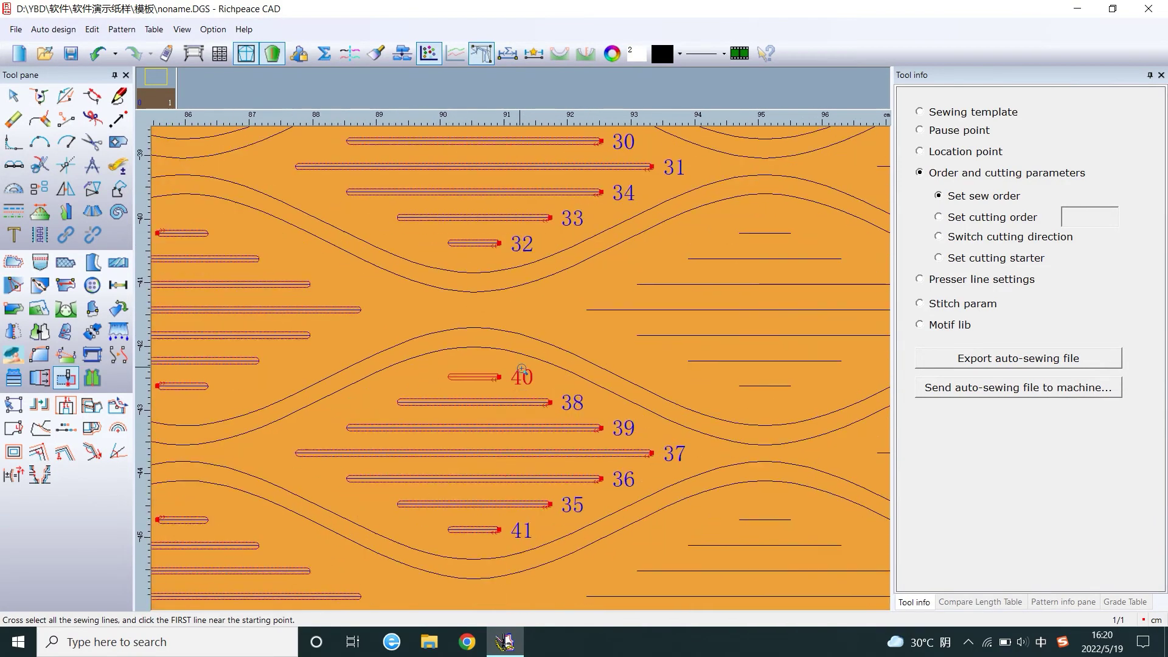
Step: Add the sewing lines in the upper two groups of the second column to the sew order selection
{"action": "left_click_drag", "start_coordinate": [488, 362], "coordinate": [476, 540]}
{"action": "scroll", "coordinate": [550, 376], "scroll_direction": "down", "scroll_amount": 3}
{"action": "scroll", "coordinate": [547, 242], "scroll_direction": "up", "scroll_amount": 3}
{"action": "left_click", "coordinate": [448, 327]}
{"action": "left_click", "coordinate": [451, 548]}
{"action": "right_click", "coordinate": [451, 547]}
{"action": "scroll", "coordinate": [572, 243], "scroll_direction": "down", "scroll_amount": 3}
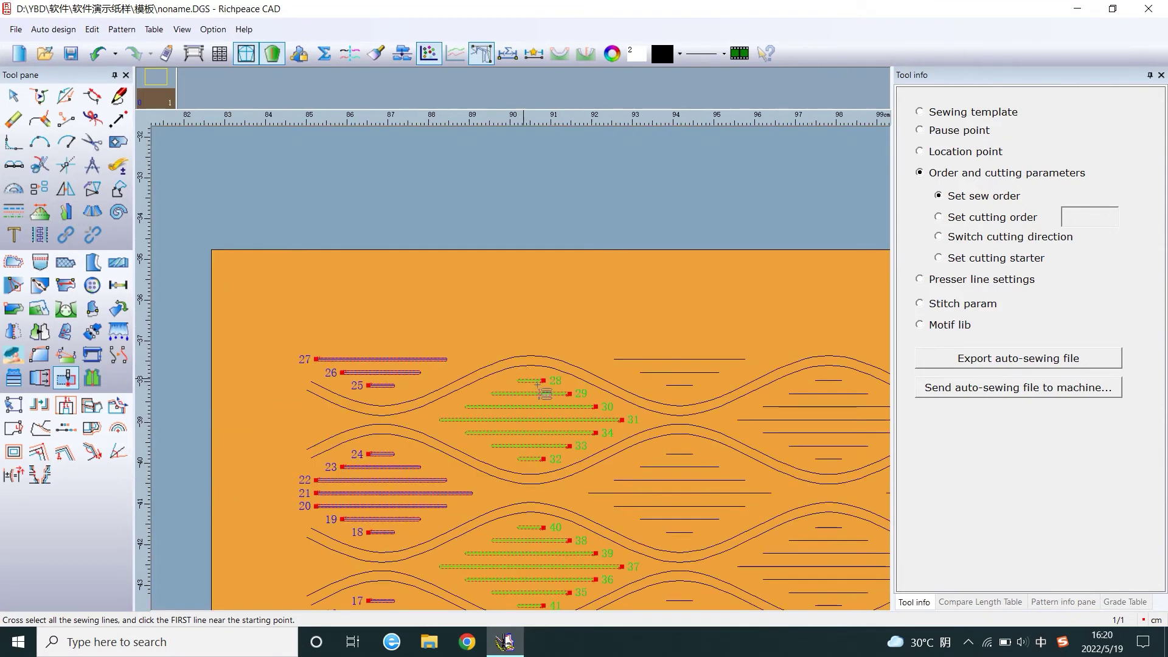
Step: Auto arrange the second column's parallel sewing lines from the left end of its uppermost line, with start index 28
{"action": "scroll", "coordinate": [527, 375], "scroll_direction": "up", "scroll_amount": 2}
{"action": "left_click", "coordinate": [507, 380]}
{"action": "right_click", "coordinate": [513, 382]}
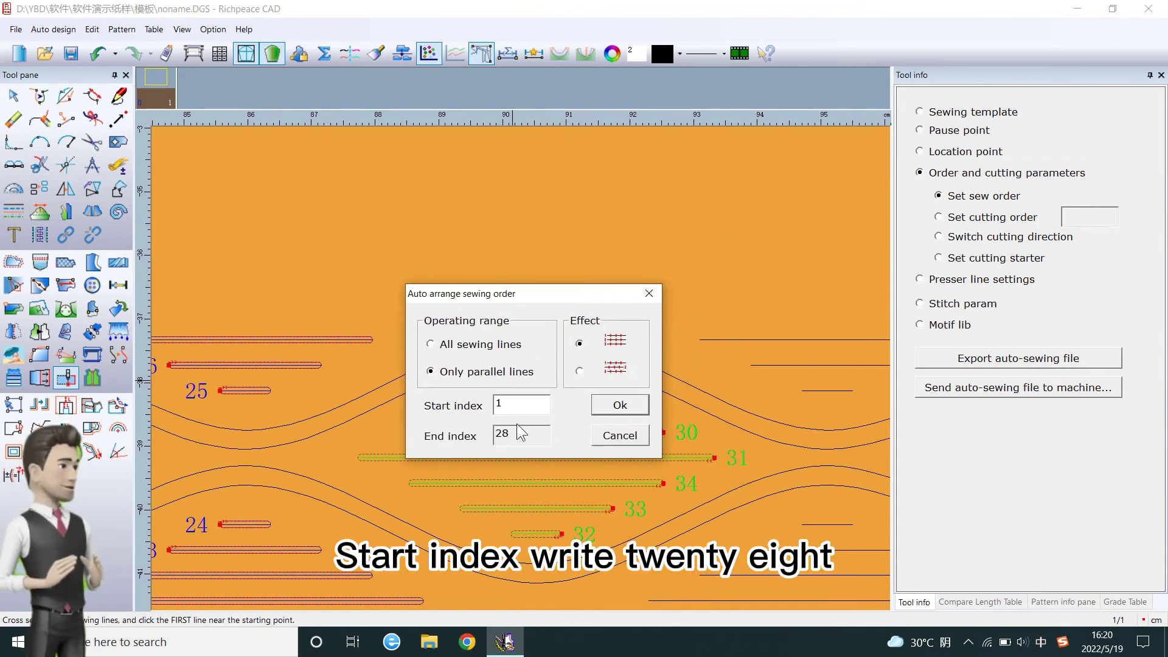
{"action": "double_click", "coordinate": [520, 411]}
{"action": "type", "text": "28"}
{"action": "left_click", "coordinate": [616, 407]}
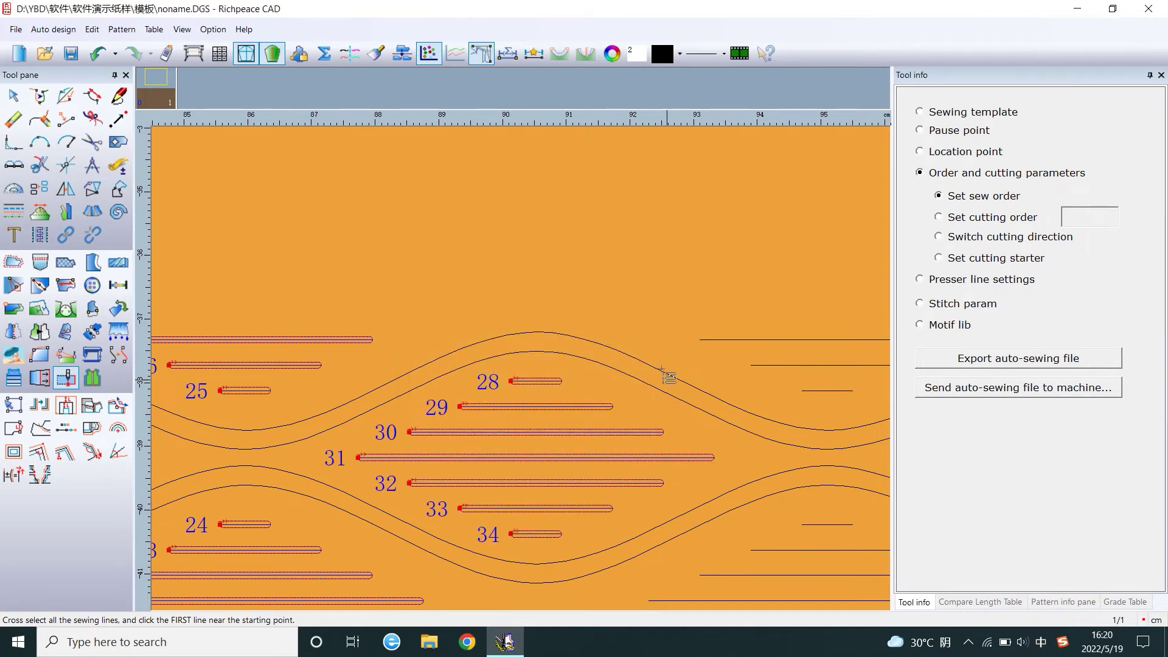
{"action": "scroll", "coordinate": [594, 446], "scroll_direction": "down", "scroll_amount": 3}
{"action": "scroll", "coordinate": [536, 374], "scroll_direction": "up", "scroll_amount": 1}
{"action": "scroll", "coordinate": [538, 375], "scroll_direction": "down", "scroll_amount": 1}
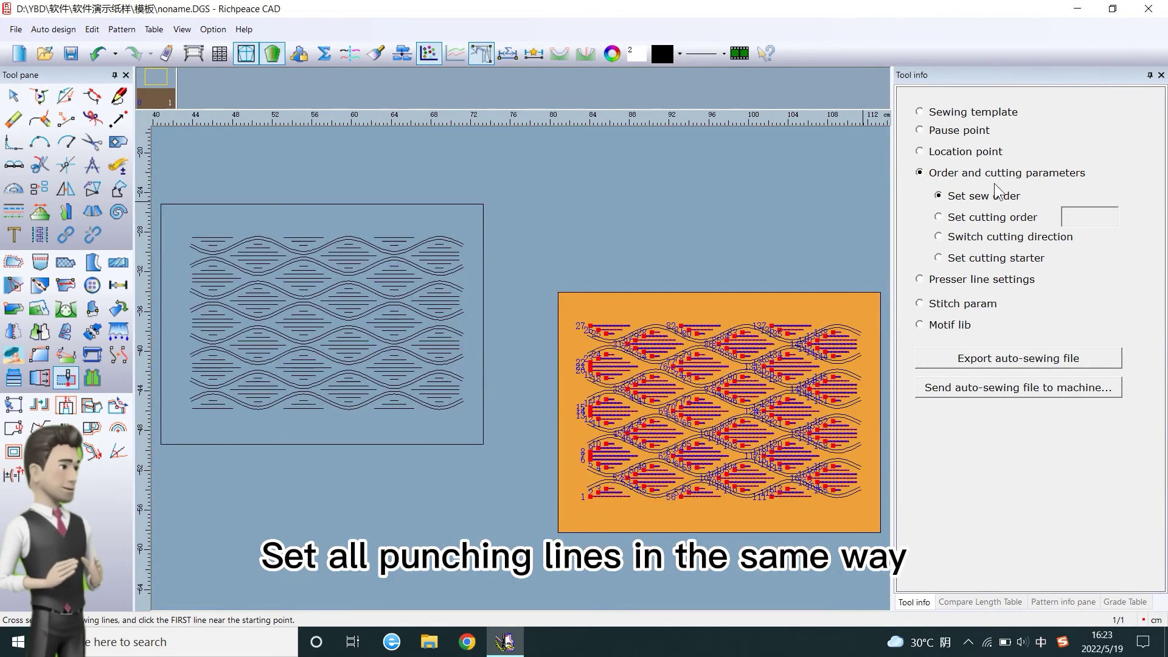
Step: Place a location point just below and left of the first punching line, near the template's lower-left corner
{"action": "left_click", "coordinate": [920, 153]}
{"action": "scroll", "coordinate": [599, 517], "scroll_direction": "up", "scroll_amount": 2}
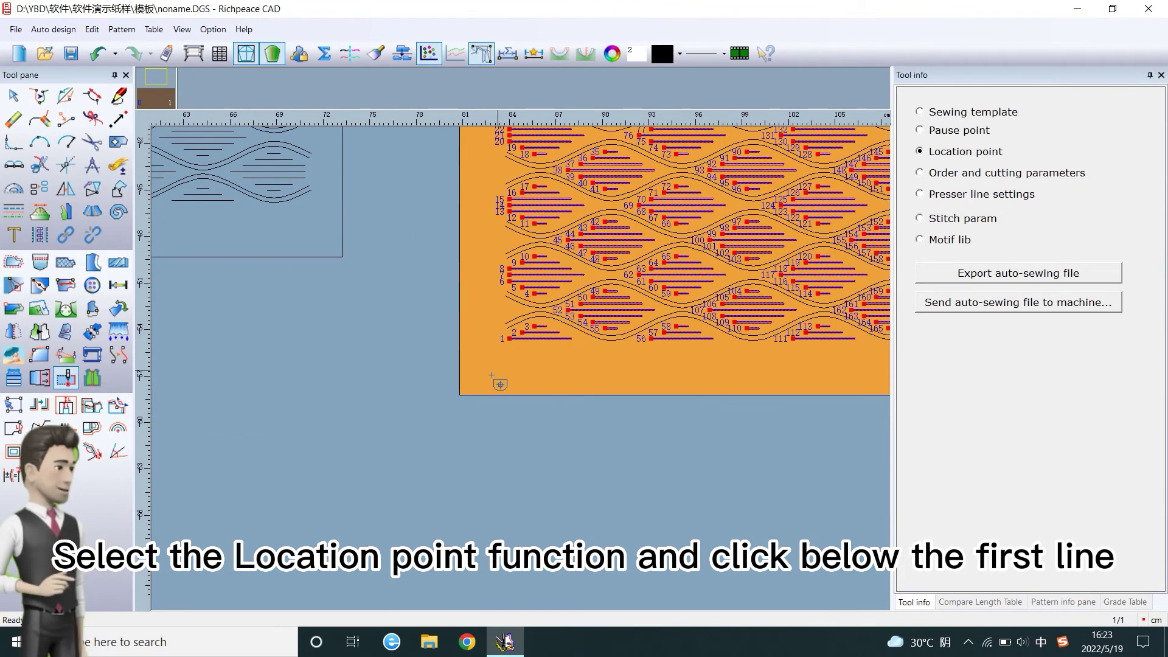
{"action": "scroll", "coordinate": [499, 360], "scroll_direction": "up", "scroll_amount": 2}
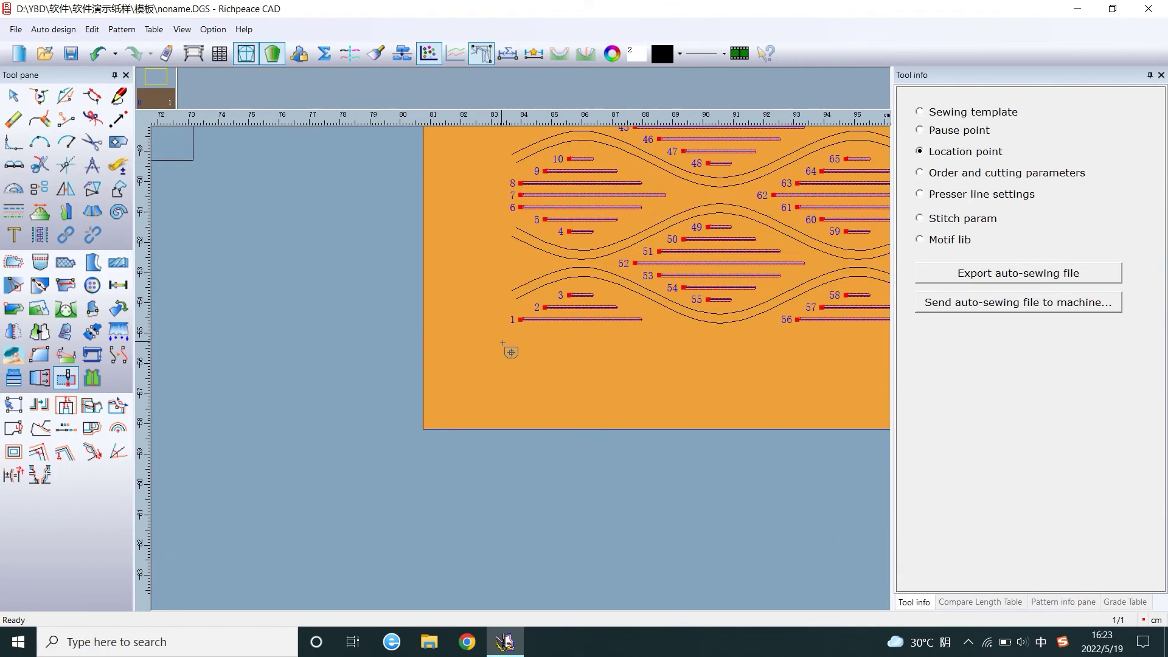
{"action": "left_click", "coordinate": [510, 344]}
Step: Place a pause point above the uppermost line of the third column, near the template's upper edge
{"action": "left_click", "coordinate": [941, 132]}
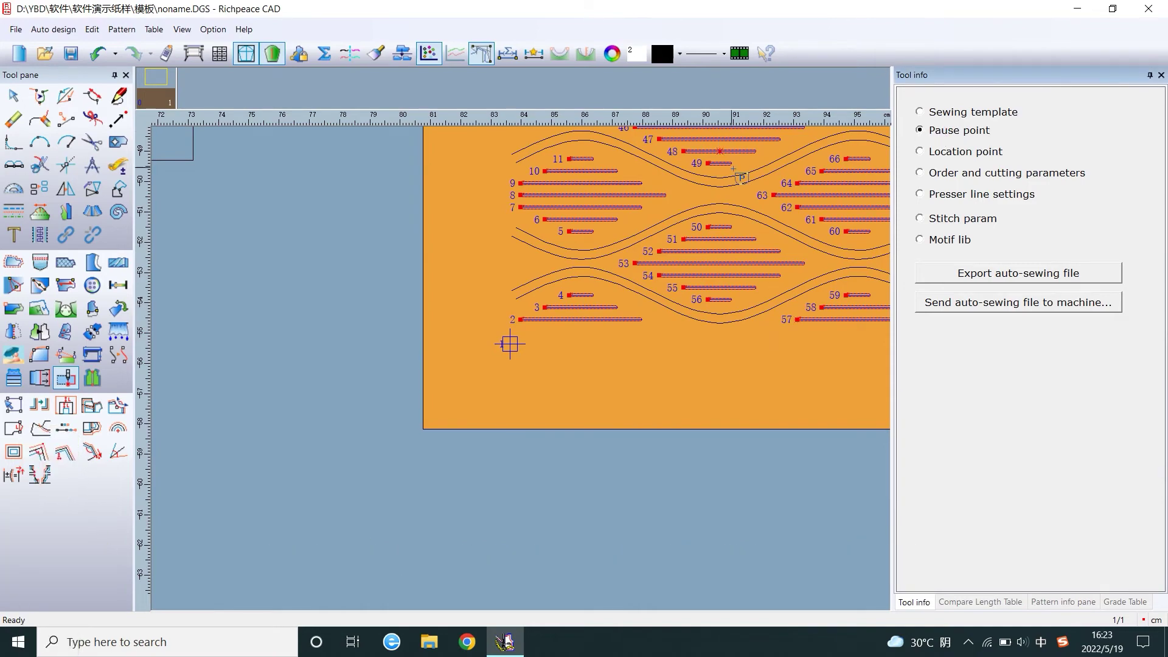
{"action": "scroll", "coordinate": [740, 161], "scroll_direction": "down", "scroll_amount": 6}
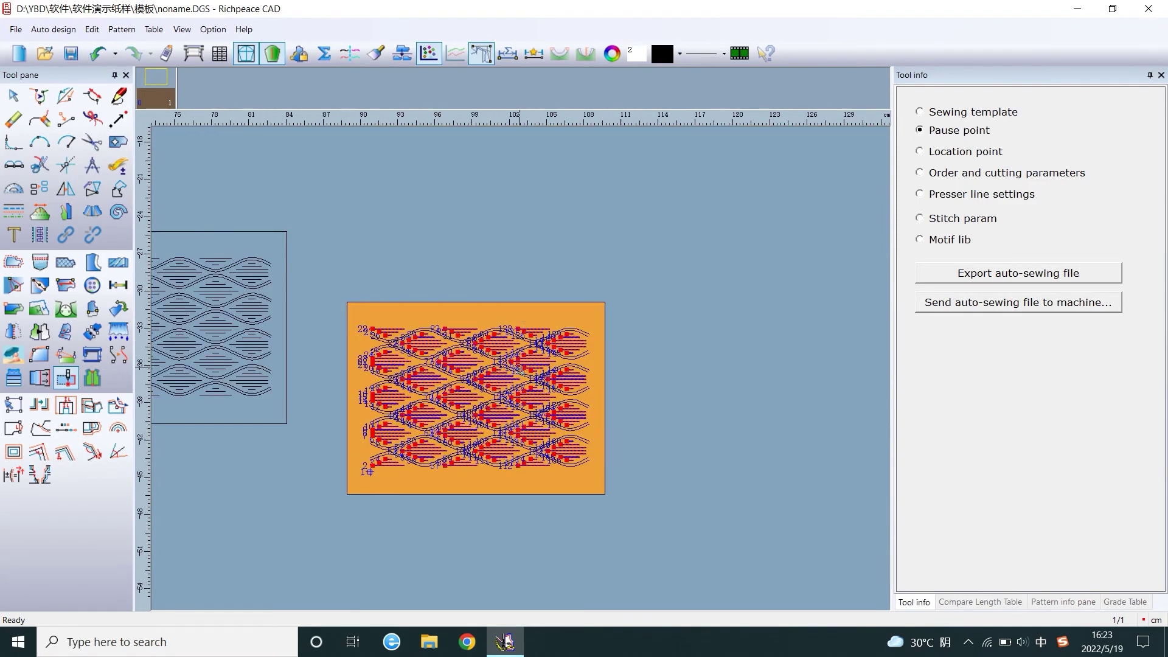
{"action": "scroll", "coordinate": [529, 352], "scroll_direction": "up", "scroll_amount": 4}
{"action": "scroll", "coordinate": [529, 352], "scroll_direction": "up", "scroll_amount": 2}
{"action": "left_click", "coordinate": [492, 377]}
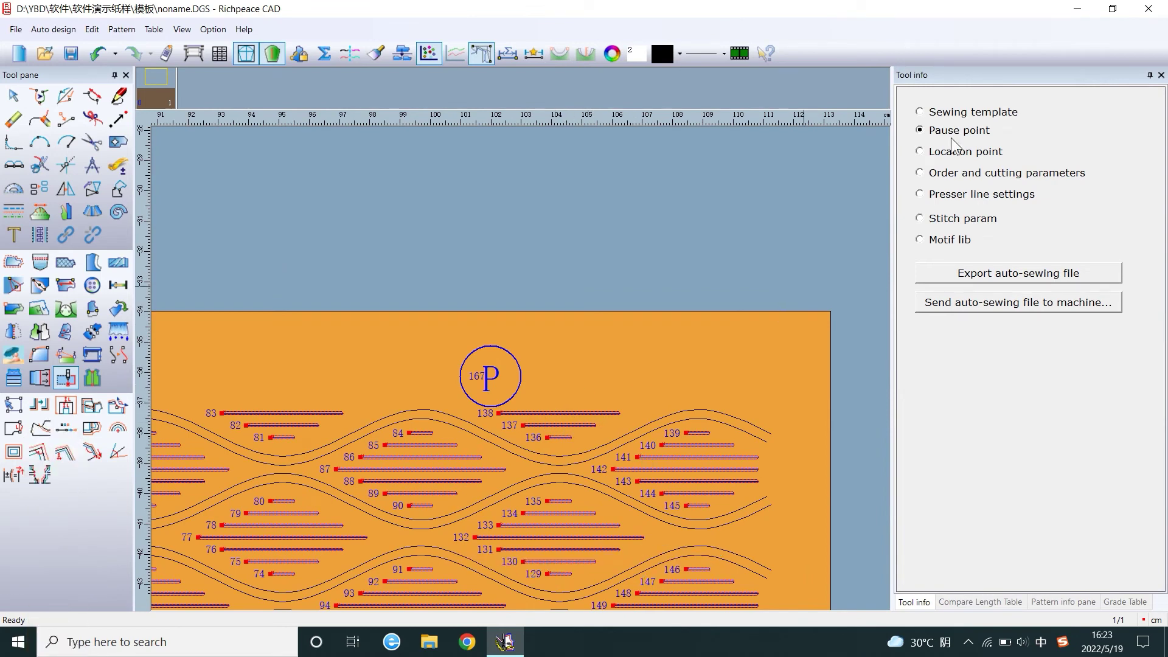
Step: Switch to creating a sewing template and select the uppermost pairs of wavy lines at their right ends
{"action": "left_click", "coordinate": [919, 112]}
{"action": "scroll", "coordinate": [518, 331], "scroll_direction": "down", "scroll_amount": 2}
{"action": "scroll", "coordinate": [518, 330], "scroll_direction": "up", "scroll_amount": 3}
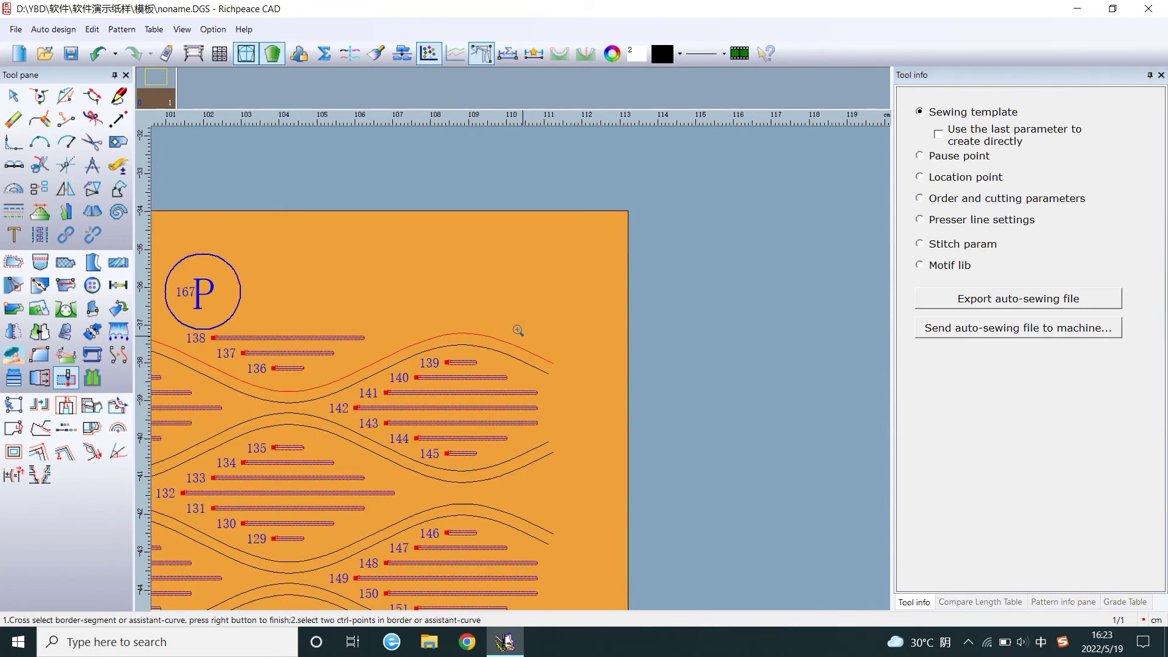
{"action": "left_click_drag", "start_coordinate": [541, 329], "coordinate": [543, 375]}
{"action": "left_click_drag", "start_coordinate": [555, 426], "coordinate": [539, 541]}
Step: Add the remaining wavy line pairs, down to the lowest one, to the sewing template selection
{"action": "scroll", "coordinate": [547, 550], "scroll_direction": "down", "scroll_amount": 3}
{"action": "scroll", "coordinate": [563, 373], "scroll_direction": "up", "scroll_amount": 4}
{"action": "left_click_drag", "start_coordinate": [507, 293], "coordinate": [483, 227]}
{"action": "left_click_drag", "start_coordinate": [515, 338], "coordinate": [514, 429]}
{"action": "left_click_drag", "start_coordinate": [522, 539], "coordinate": [524, 605]}
{"action": "scroll", "coordinate": [524, 390], "scroll_direction": "down", "scroll_amount": 3}
{"action": "scroll", "coordinate": [521, 369], "scroll_direction": "up", "scroll_amount": 2}
{"action": "scroll", "coordinate": [520, 369], "scroll_direction": "up", "scroll_amount": 2}
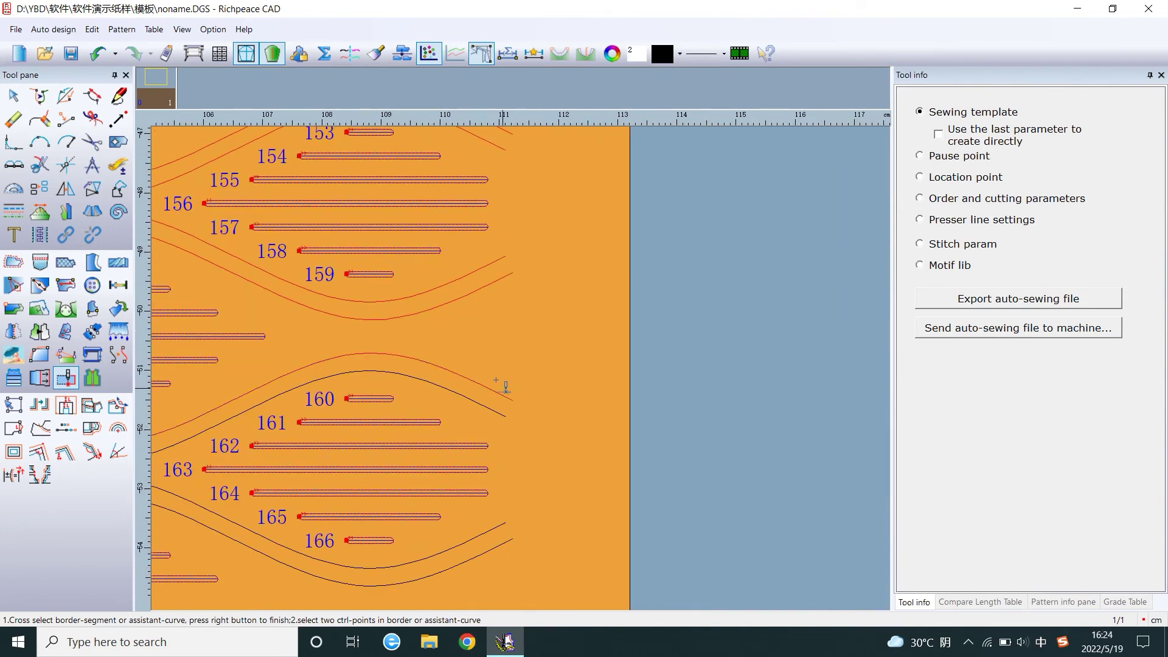
{"action": "left_click_drag", "start_coordinate": [492, 363], "coordinate": [477, 412]}
{"action": "left_click_drag", "start_coordinate": [514, 532], "coordinate": [485, 574]}
Step: Create the wavy lines' sewing template with start and end repeats of count 3, stitch count 2, and stitch ID 1
{"action": "right_click", "coordinate": [566, 458]}
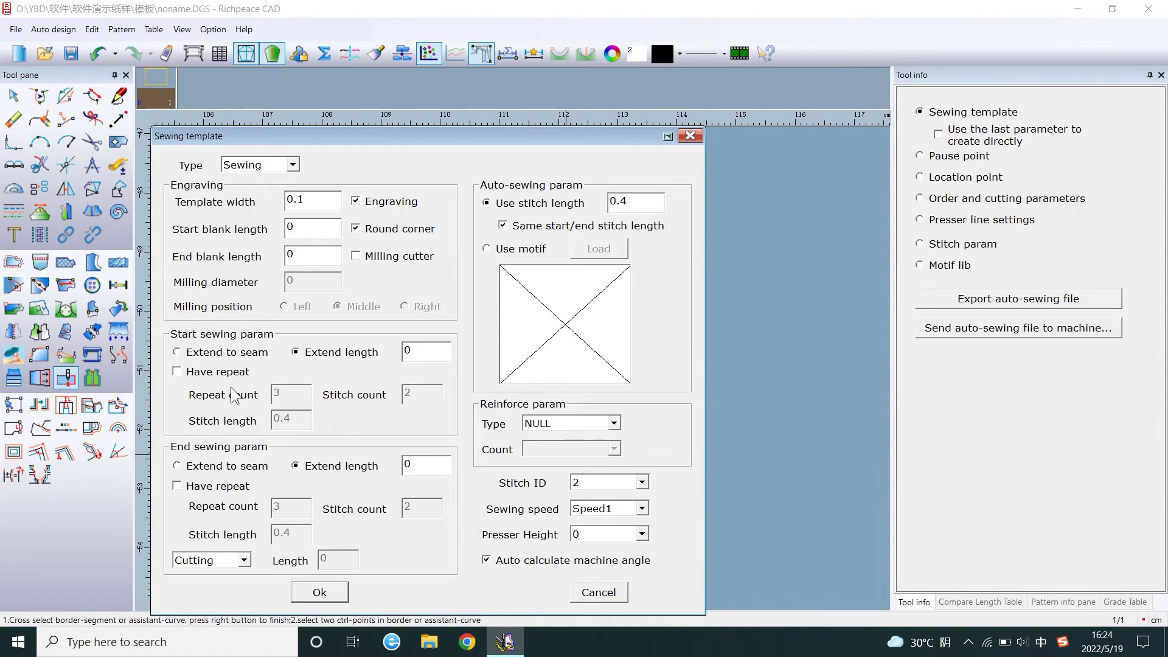
{"action": "left_click", "coordinate": [179, 371]}
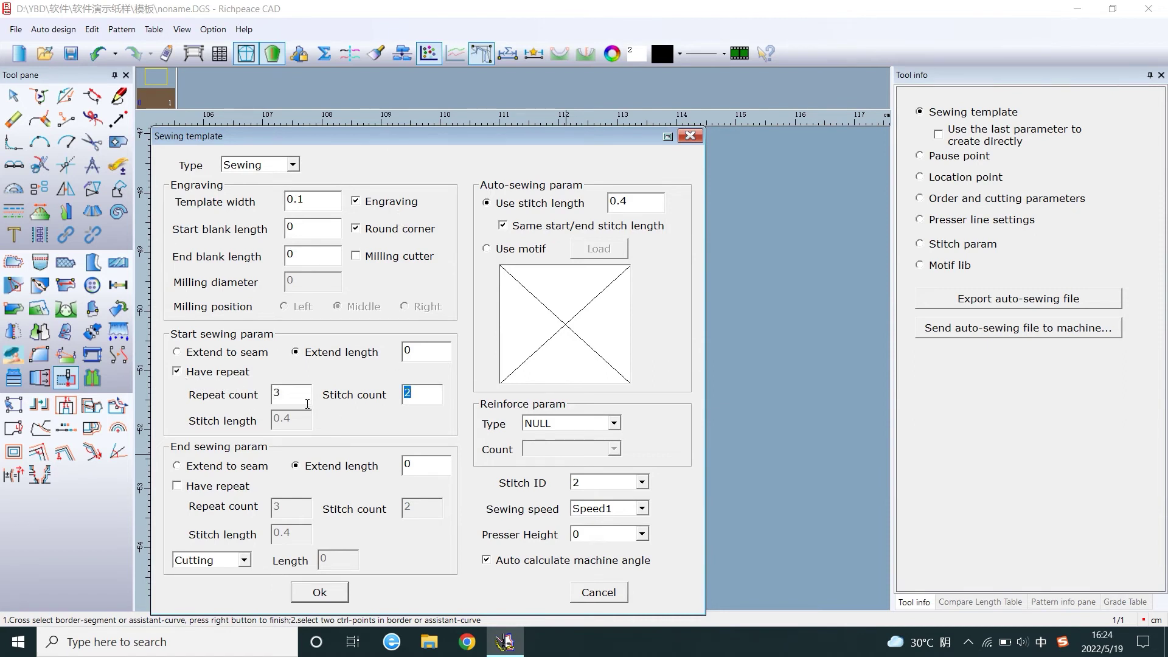
{"action": "left_click", "coordinate": [200, 486]}
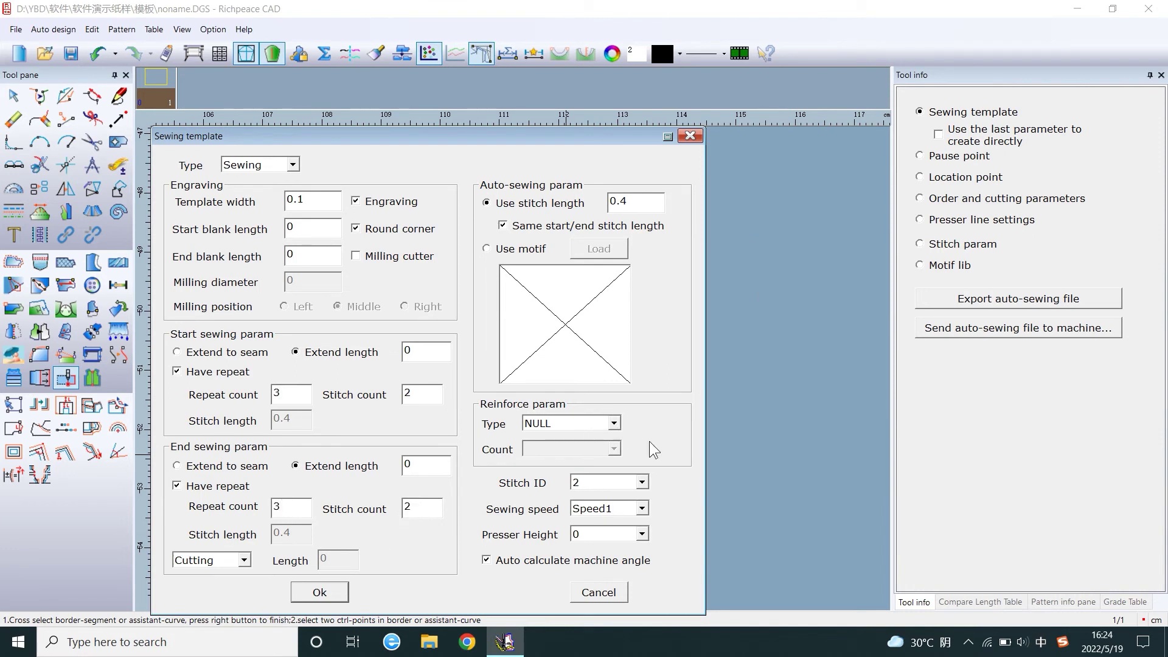
{"action": "left_click", "coordinate": [642, 482]}
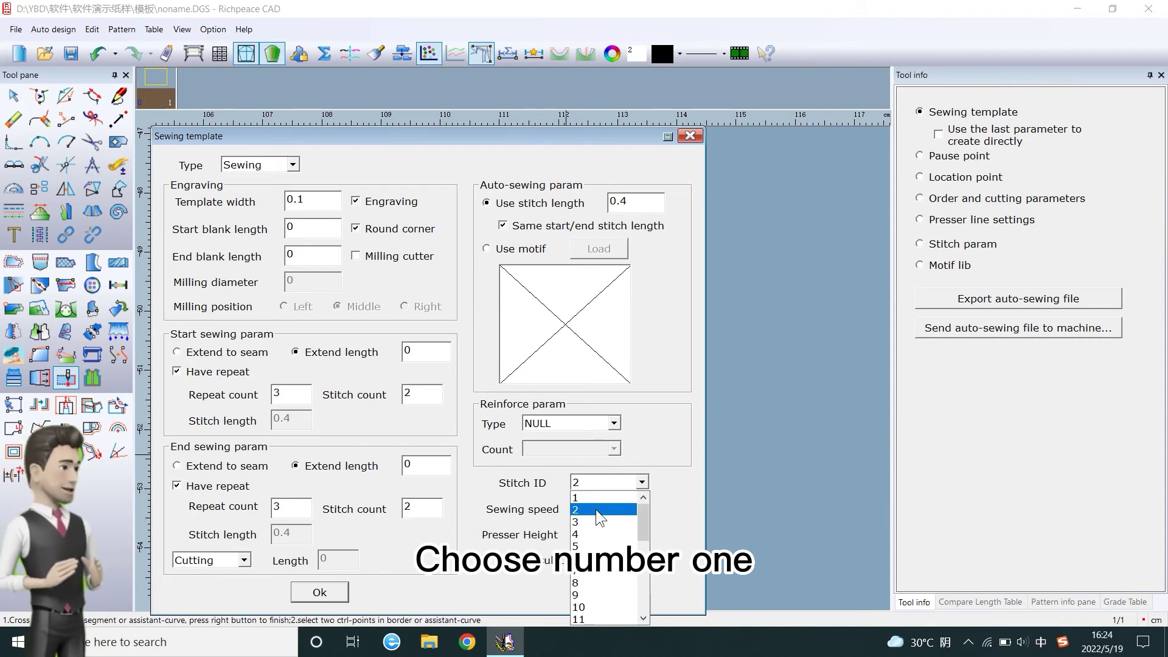
{"action": "left_click", "coordinate": [594, 497]}
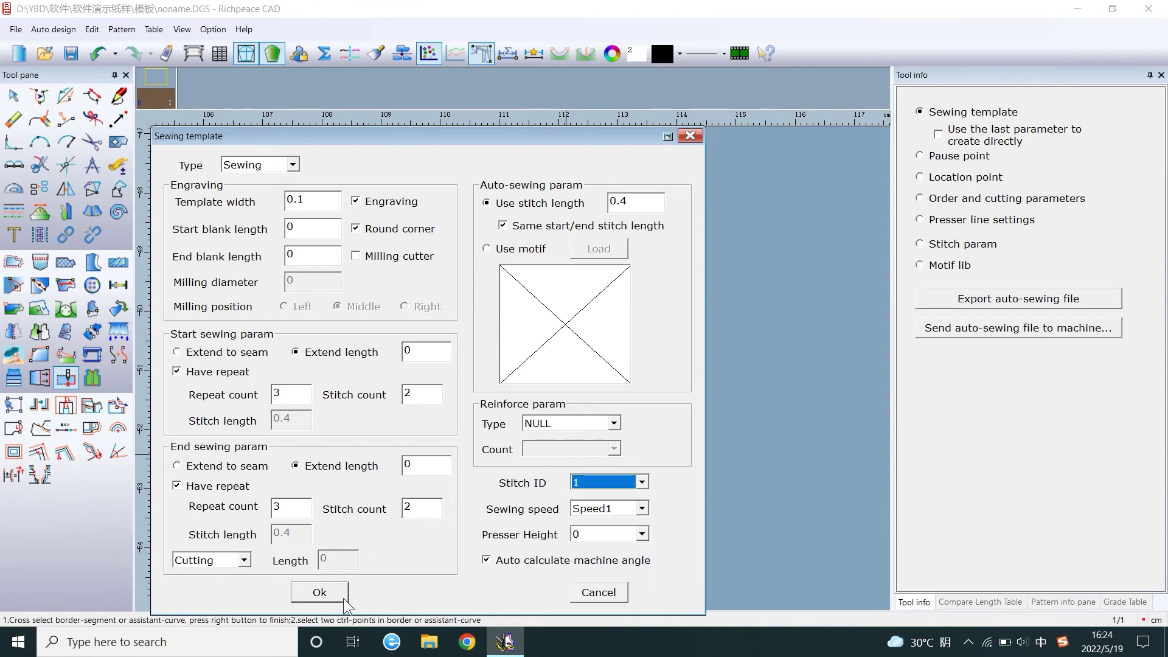
{"action": "left_click", "coordinate": [319, 592]}
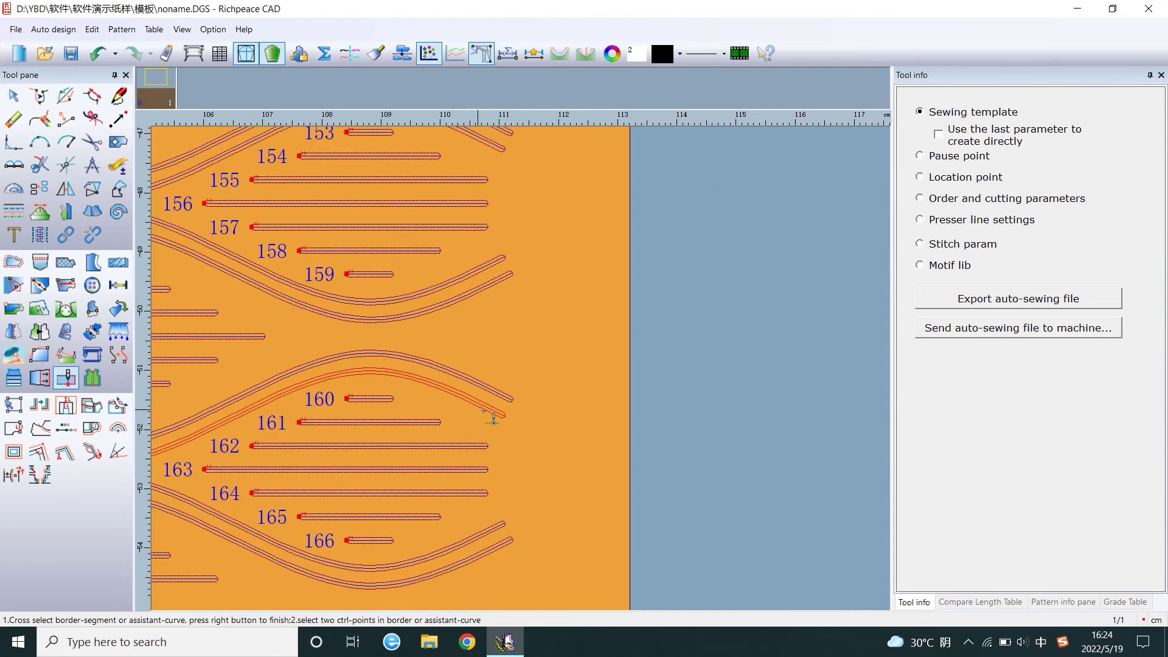
Step: Switch to setting the sew order and select the two uppermost pairs of wavy sewing lines
{"action": "scroll", "coordinate": [499, 369], "scroll_direction": "down", "scroll_amount": 2}
{"action": "scroll", "coordinate": [499, 369], "scroll_direction": "down", "scroll_amount": 1}
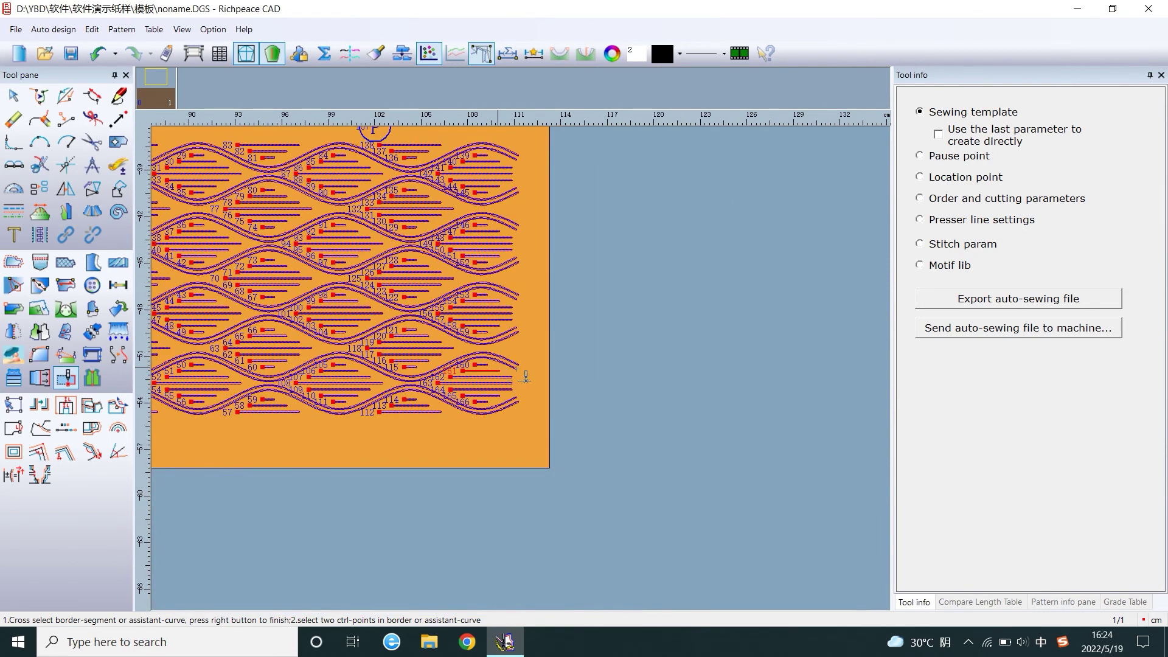
{"action": "left_click", "coordinate": [953, 199]}
{"action": "scroll", "coordinate": [515, 327], "scroll_direction": "down", "scroll_amount": 1}
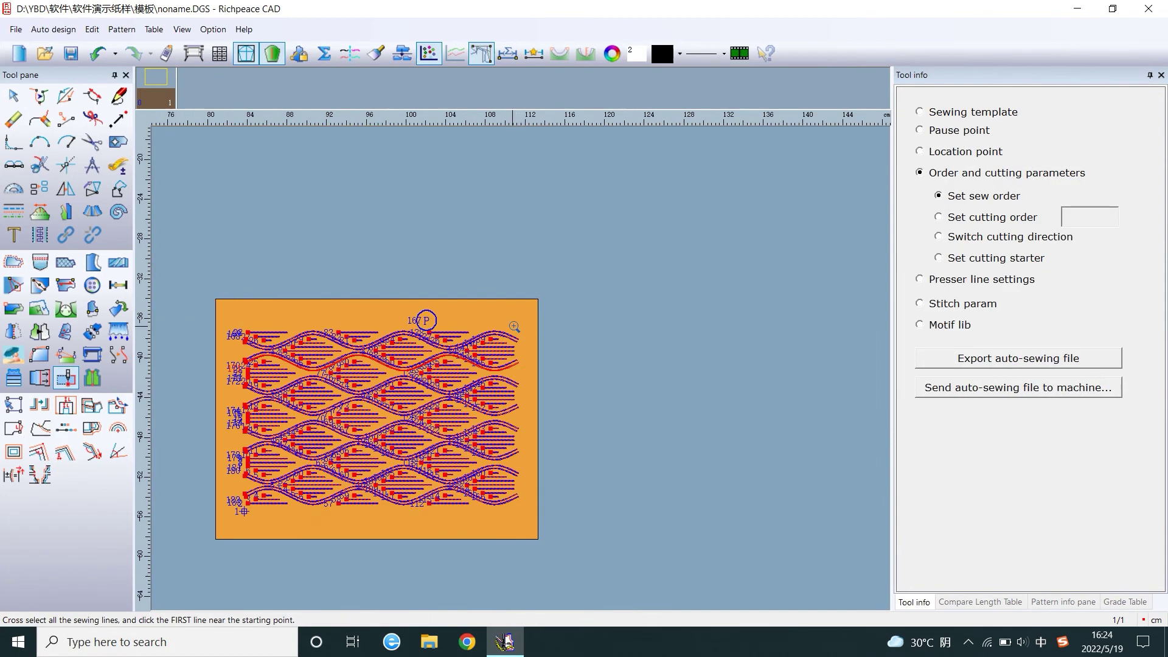
{"action": "scroll", "coordinate": [515, 326], "scroll_direction": "up", "scroll_amount": 6}
{"action": "left_click_drag", "start_coordinate": [532, 391], "coordinate": [516, 440]}
{"action": "left_click_drag", "start_coordinate": [516, 506], "coordinate": [516, 507]}
Step: Add the third and fourth pairs of wavy sewing lines to the sew order selection
{"action": "middle_click_drag", "start_coordinate": [520, 556], "coordinate": [521, 373]}
{"action": "scroll", "coordinate": [521, 373], "scroll_direction": "down", "scroll_amount": 3}
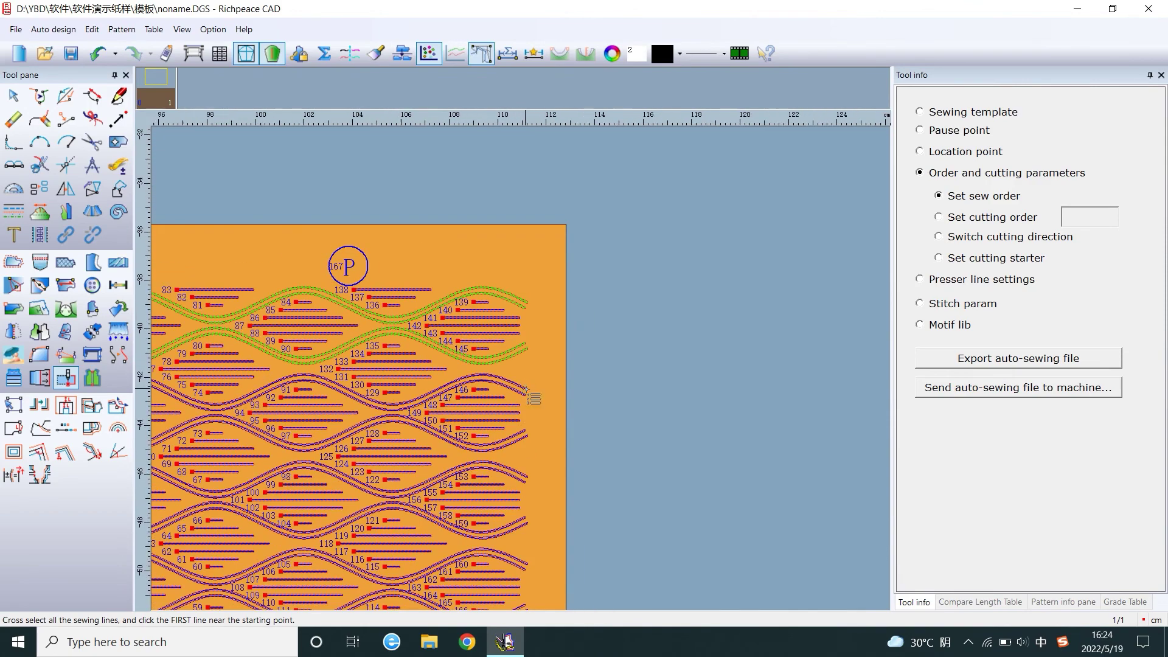
{"action": "scroll", "coordinate": [525, 389], "scroll_direction": "up", "scroll_amount": 4}
{"action": "left_click_drag", "start_coordinate": [505, 399], "coordinate": [506, 399]}
{"action": "left_click_drag", "start_coordinate": [545, 538], "coordinate": [504, 489]}
Step: Add the fifth and sixth pairs of wavy sewing lines to the sew order selection
{"action": "middle_click_drag", "start_coordinate": [522, 564], "coordinate": [521, 369]}
{"action": "scroll", "coordinate": [521, 370], "scroll_direction": "down", "scroll_amount": 4}
{"action": "scroll", "coordinate": [520, 370], "scroll_direction": "up", "scroll_amount": 3}
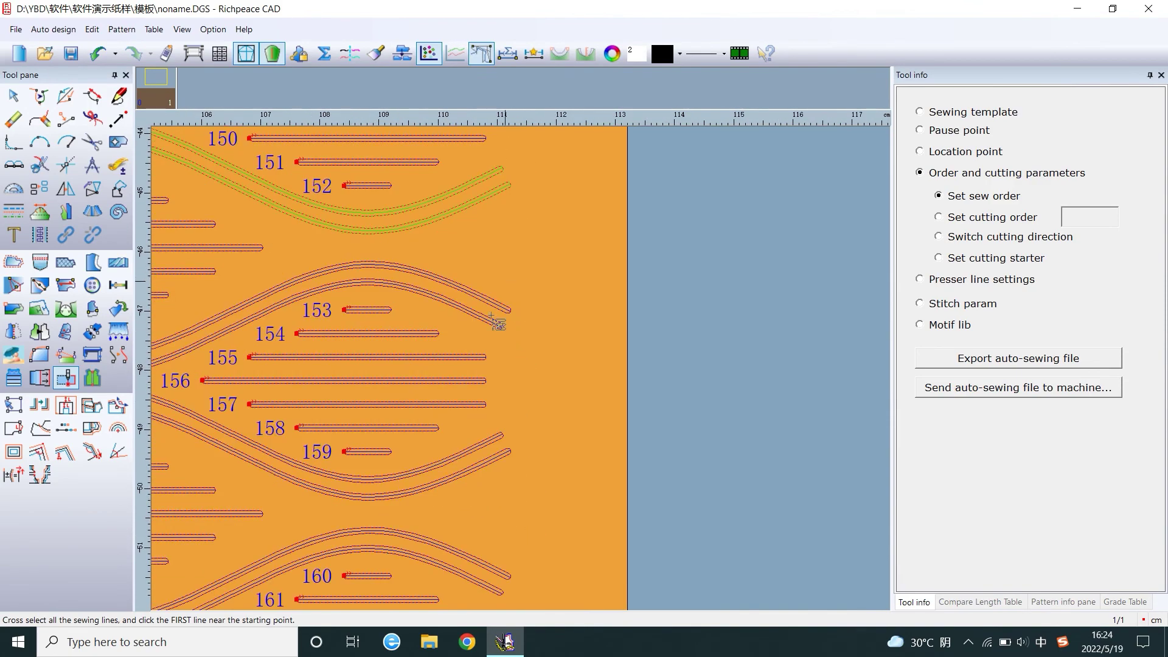
{"action": "left_click_drag", "start_coordinate": [509, 278], "coordinate": [488, 331]}
{"action": "left_click_drag", "start_coordinate": [535, 491], "coordinate": [479, 435]}
Step: Add the two lowest pairs of wavy sewing lines to the sew order selection
{"action": "middle_click_drag", "start_coordinate": [490, 561], "coordinate": [520, 373]}
{"action": "scroll", "coordinate": [520, 373], "scroll_direction": "down", "scroll_amount": 3}
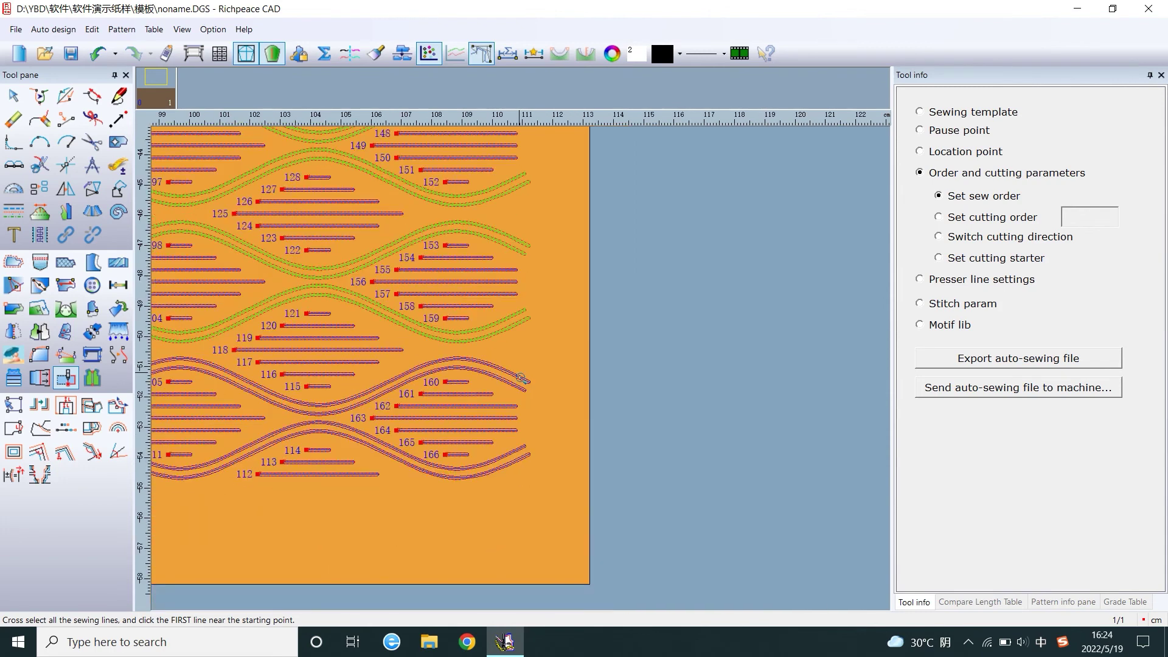
{"action": "scroll", "coordinate": [521, 377], "scroll_direction": "up", "scroll_amount": 2}
{"action": "left_click", "coordinate": [531, 345]}
{"action": "left_click", "coordinate": [517, 394]}
{"action": "left_click", "coordinate": [550, 543]}
{"action": "left_click", "coordinate": [494, 501]}
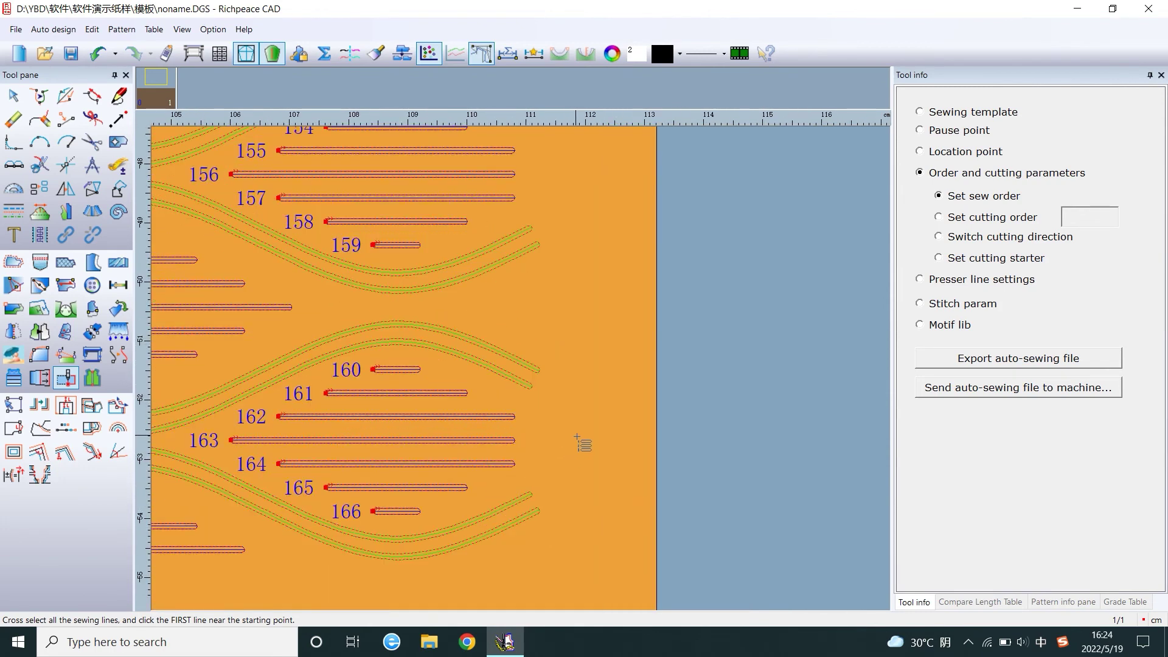
Step: Auto arrange only the parallel wavy sewing lines from the left end of the uppermost one, with start index 168
{"action": "scroll", "coordinate": [433, 283], "scroll_direction": "down", "scroll_amount": 4}
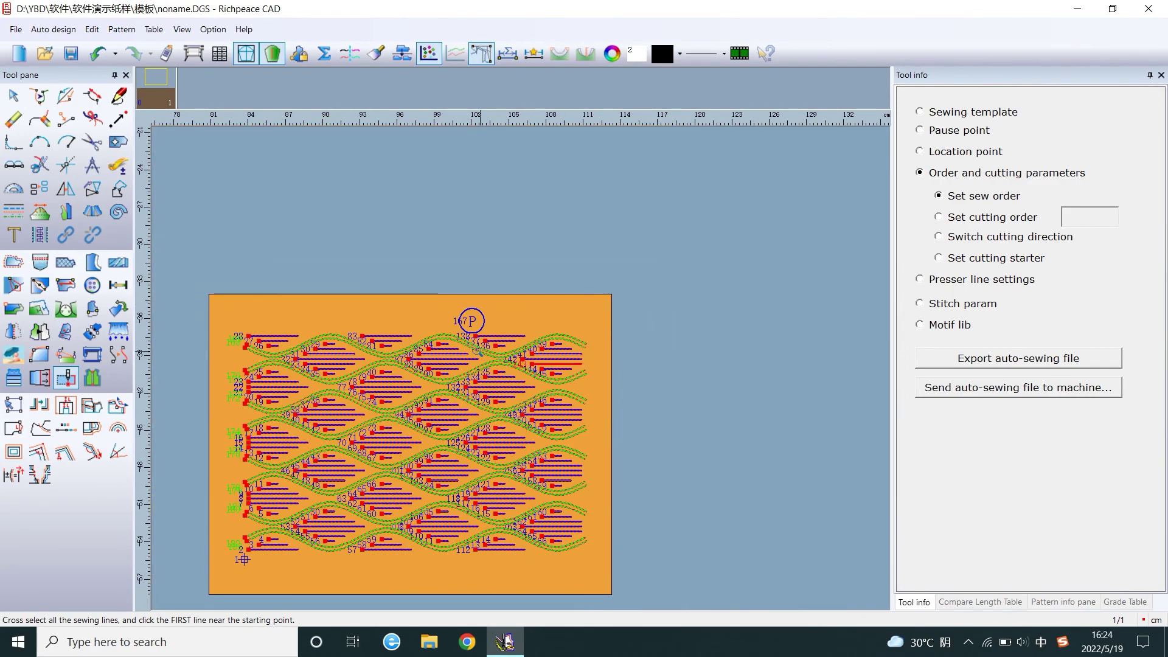
{"action": "scroll", "coordinate": [524, 371], "scroll_direction": "up", "scroll_amount": 2}
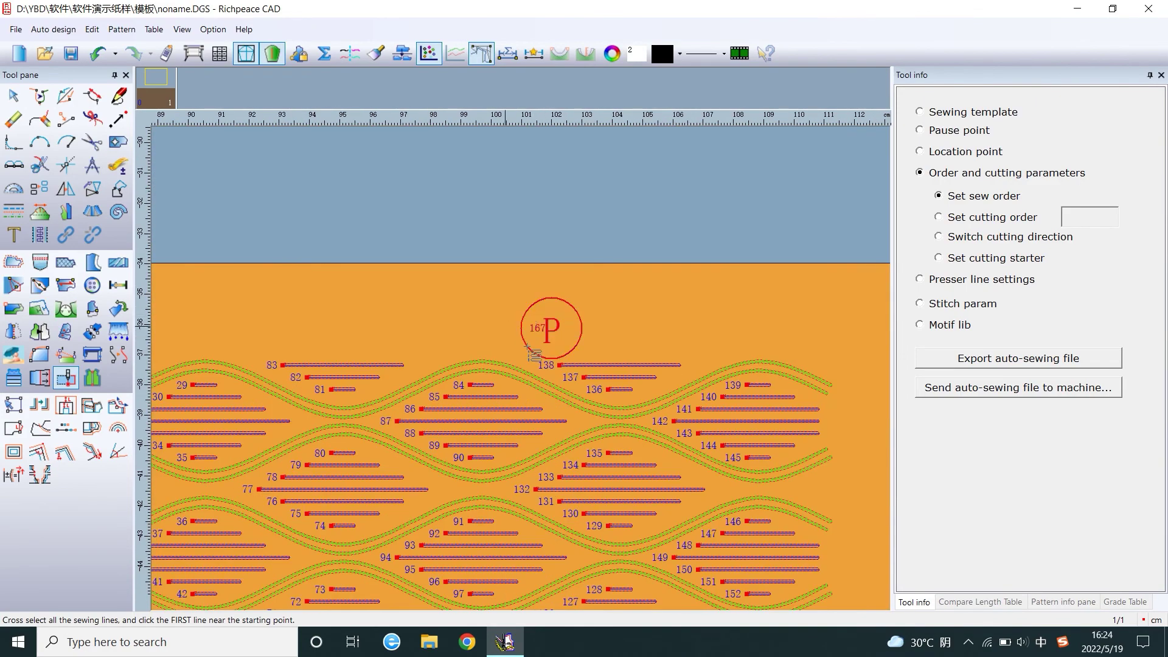
{"action": "scroll", "coordinate": [527, 346], "scroll_direction": "down", "scroll_amount": 2}
{"action": "scroll", "coordinate": [393, 383], "scroll_direction": "up", "scroll_amount": 4}
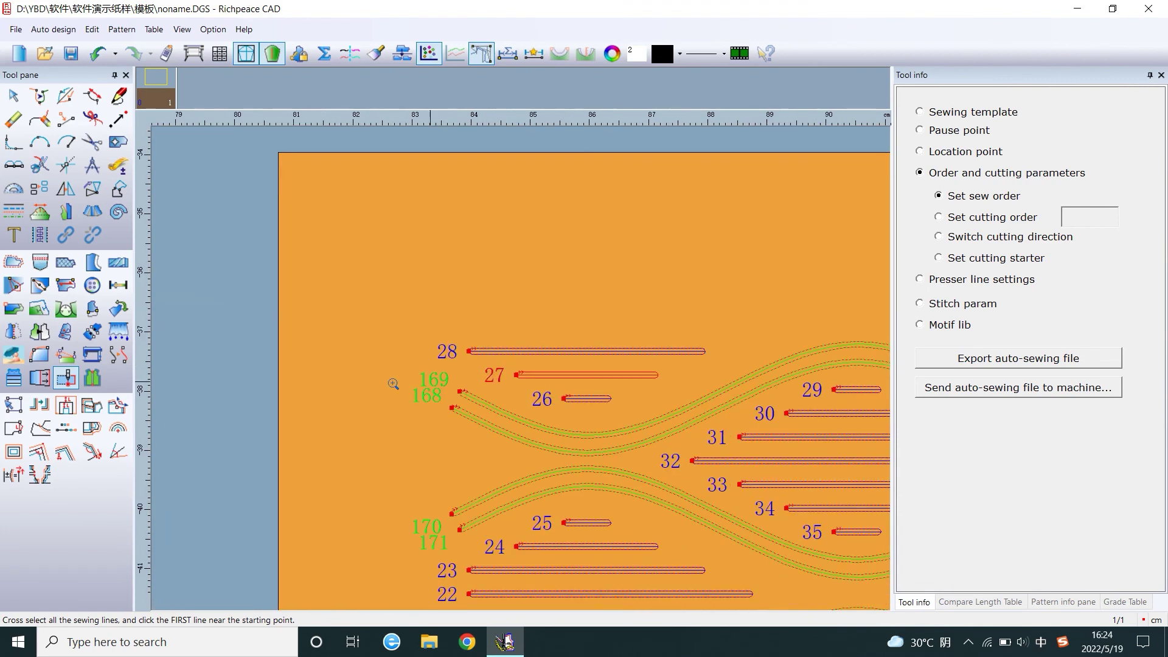
{"action": "left_click", "coordinate": [466, 393]}
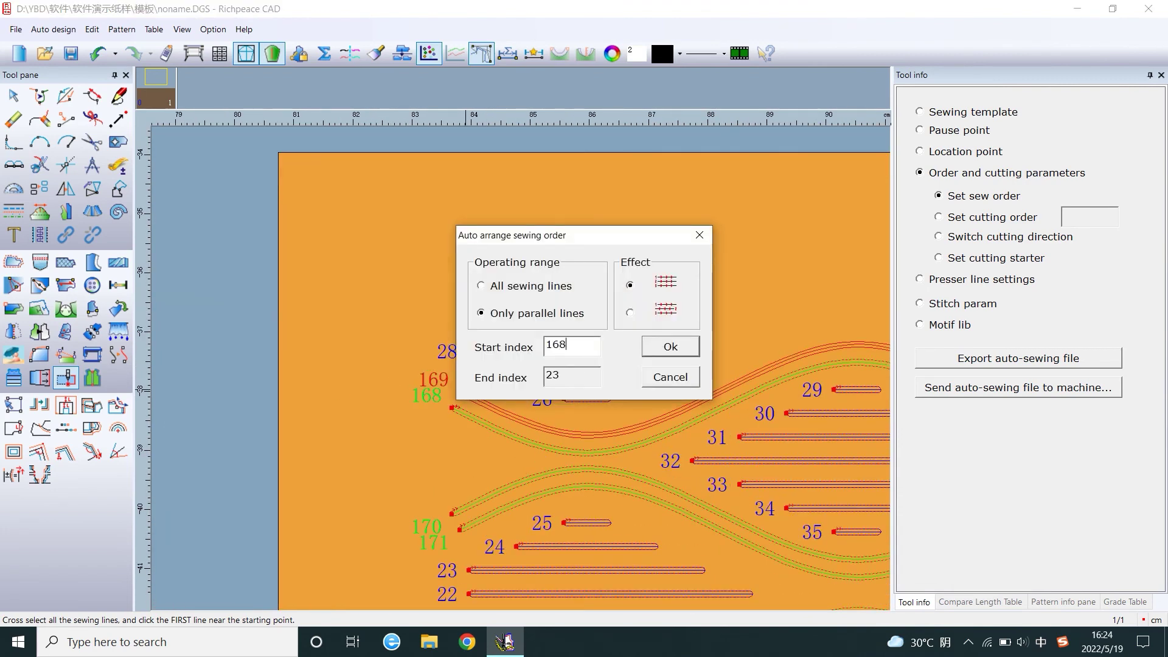
{"action": "left_click", "coordinate": [669, 344]}
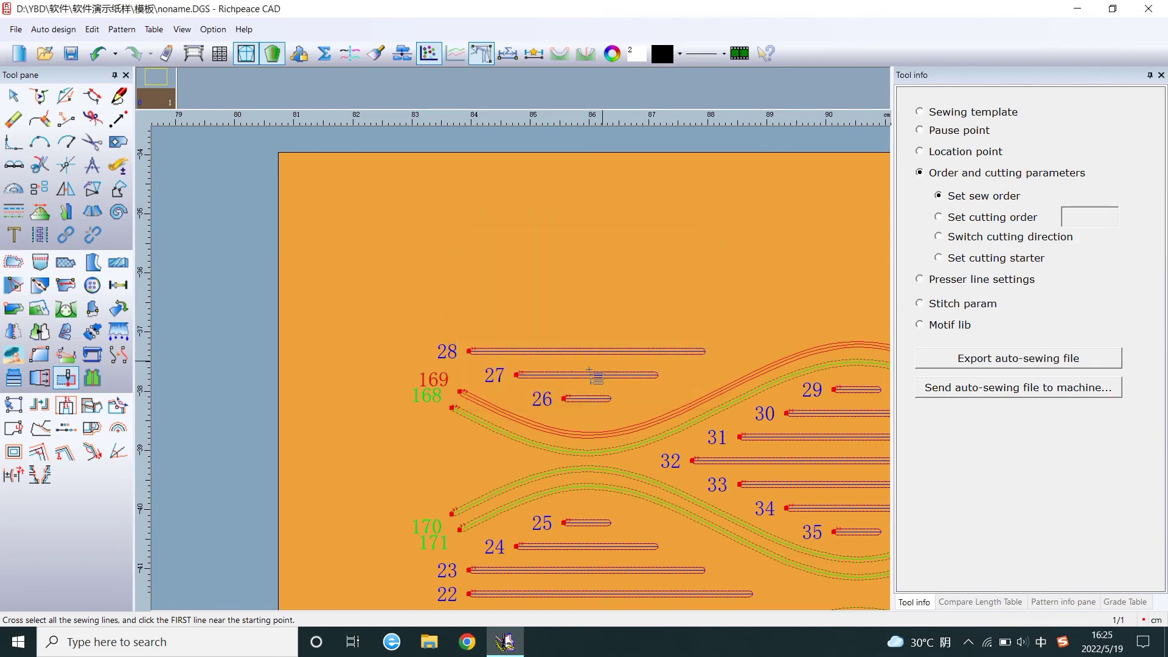
{"action": "scroll", "coordinate": [536, 478], "scroll_direction": "down", "scroll_amount": 3}
{"action": "scroll", "coordinate": [522, 472], "scroll_direction": "up", "scroll_amount": 1}
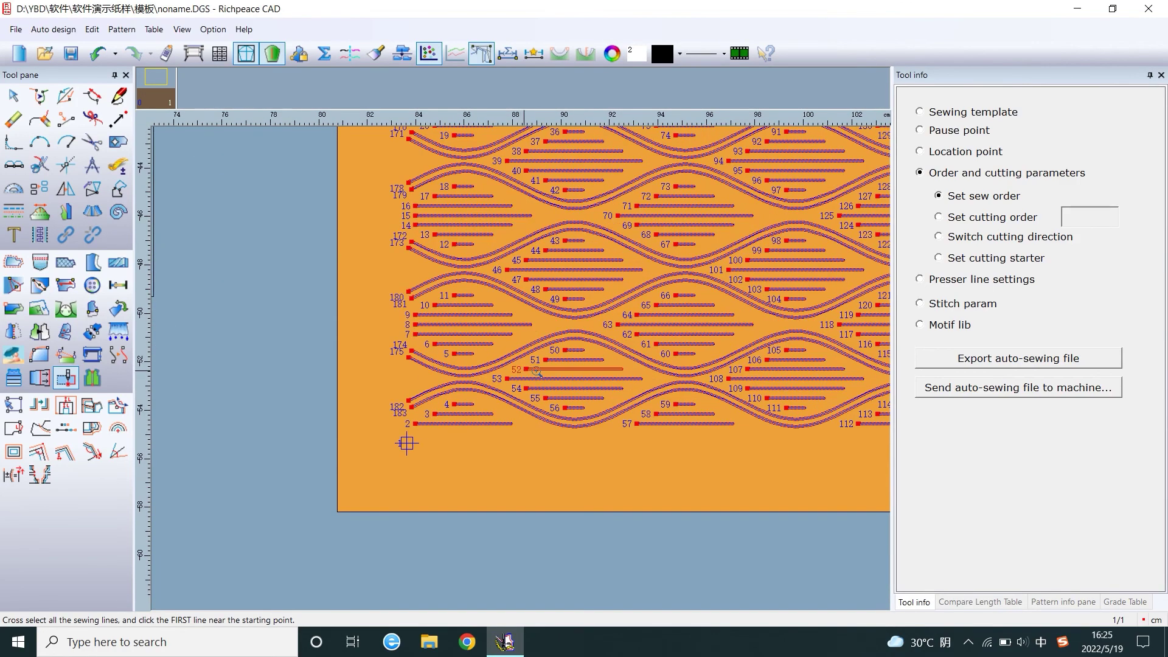
{"action": "scroll", "coordinate": [599, 360], "scroll_direction": "down", "scroll_amount": 3}
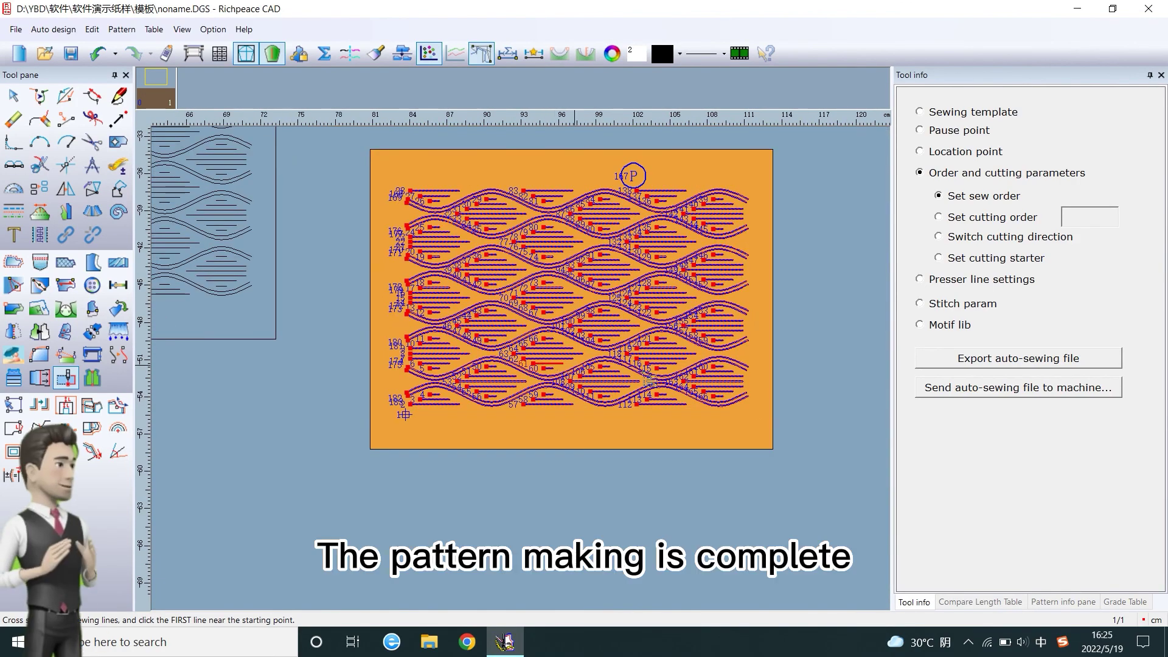
{"action": "scroll", "coordinate": [651, 438], "scroll_direction": "down", "scroll_amount": 1}
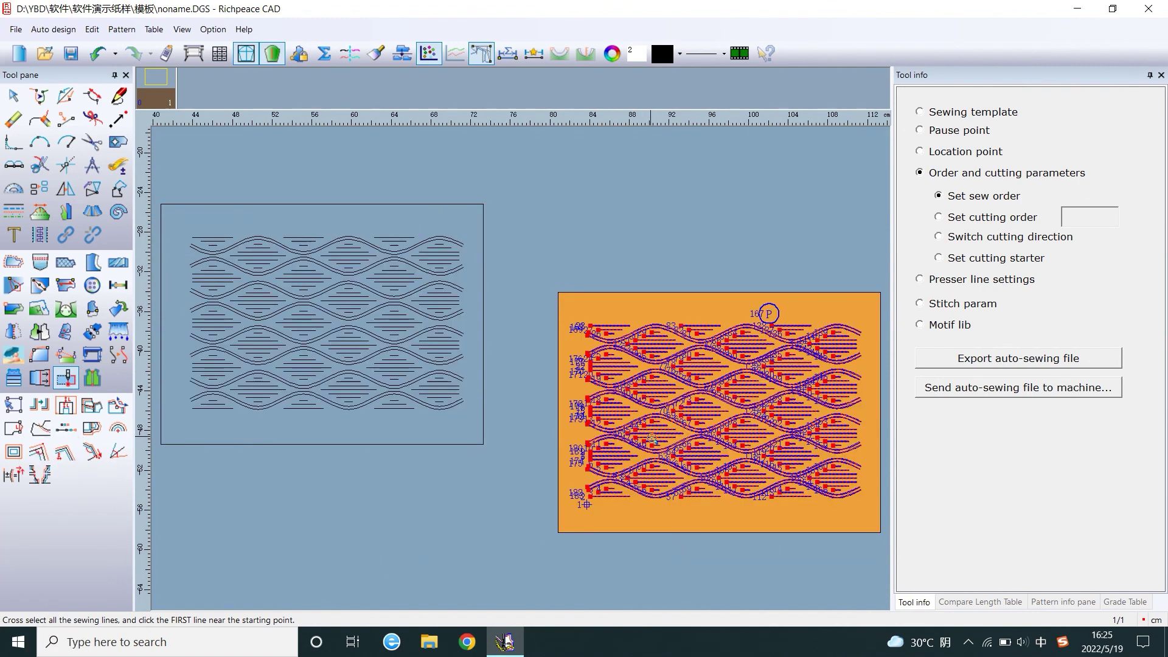